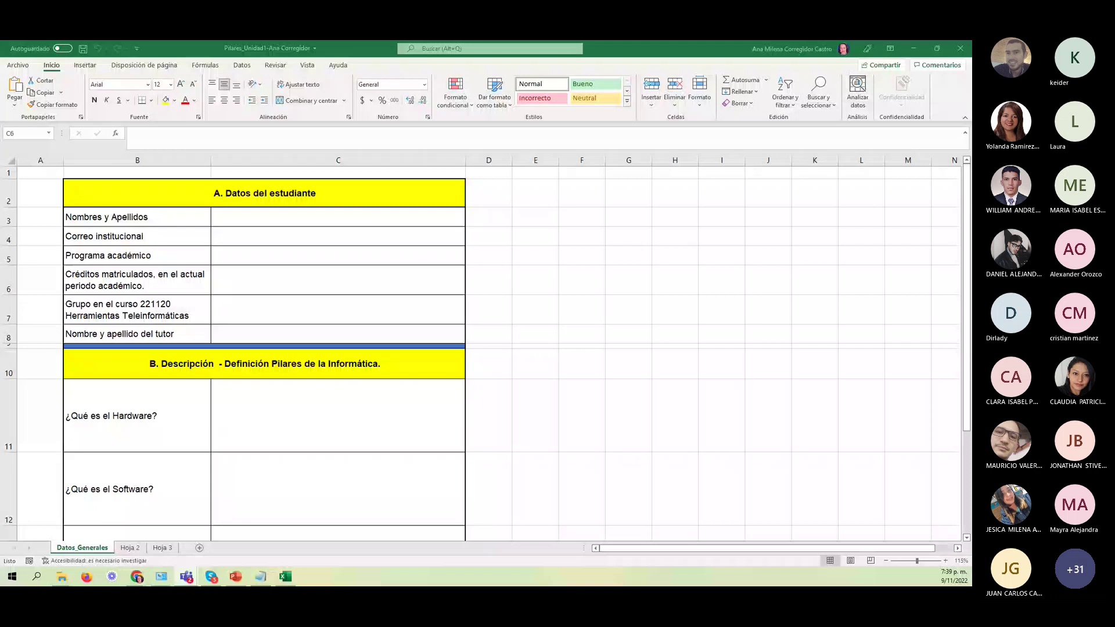
Review the student data and Pilares de la Informática definition sections on Datos_Generales and switch to the Hoja 2 sheet
key("super+ctrl+Right")
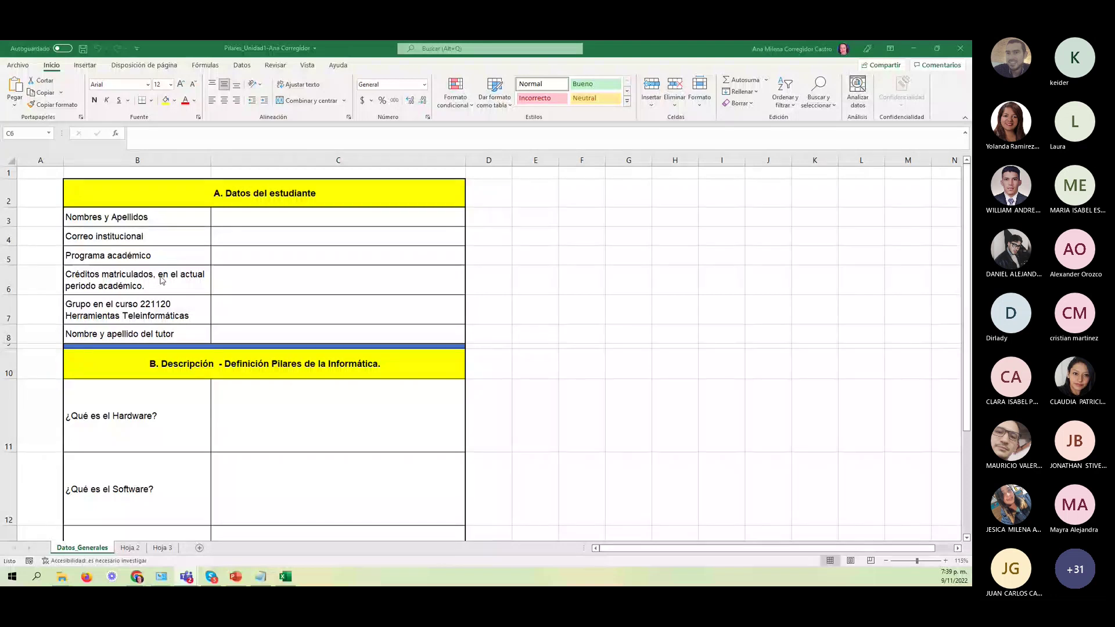
left_click(228, 321)
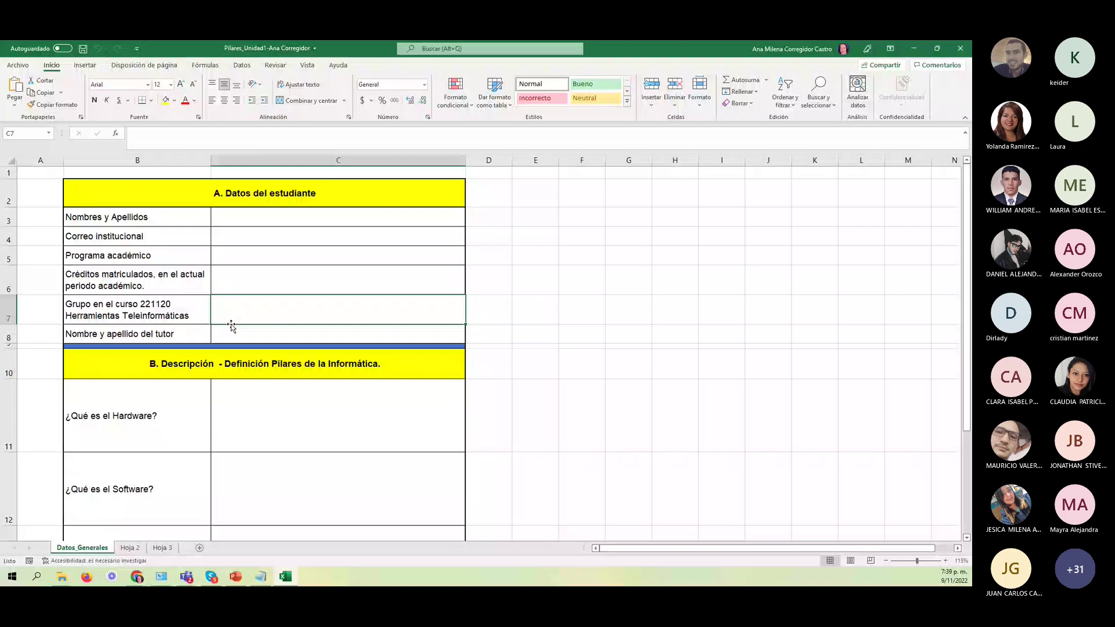
scroll(294, 315, "down", 2)
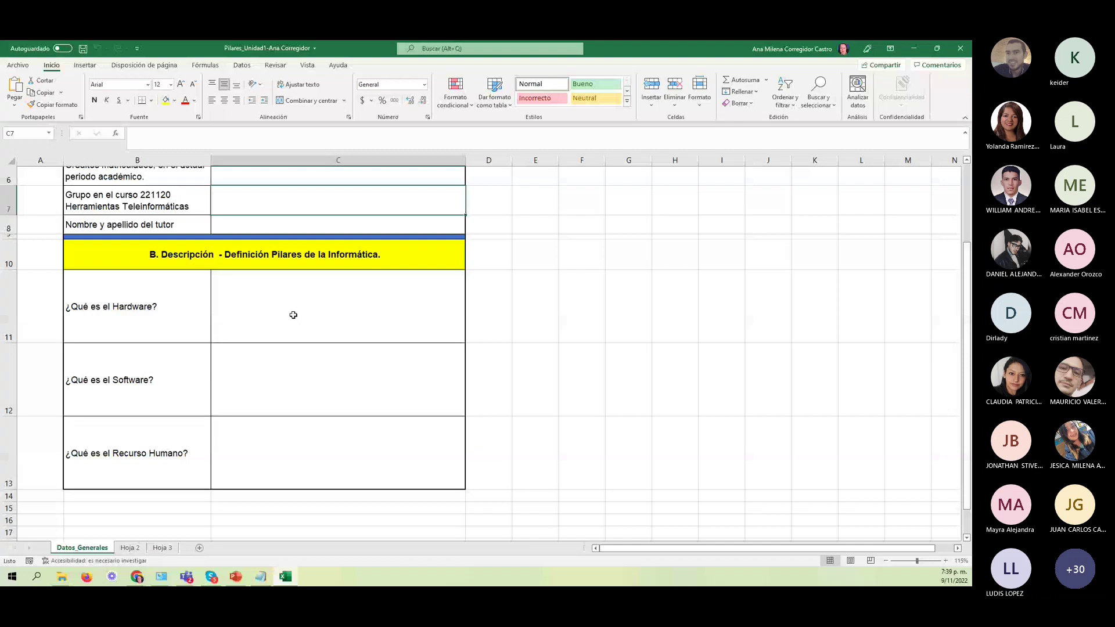
key("ctrl+Page_Down")
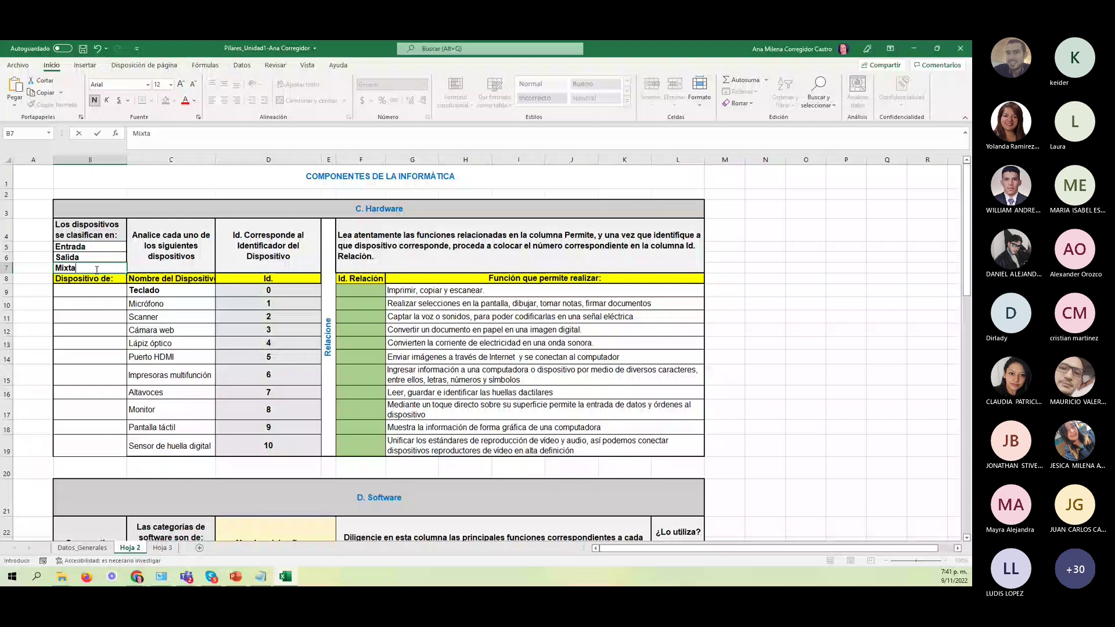
Classify the Teclado as an Entrada device in cell B9 of the Hardware table
left_click(104, 291)
scroll(108, 272, "down", 1)
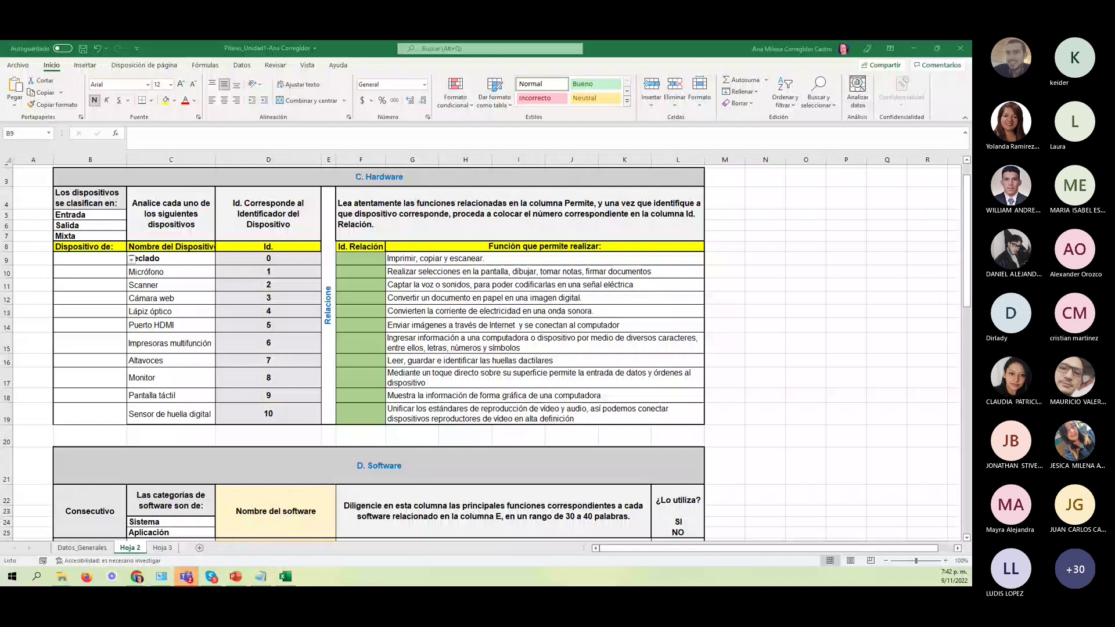
left_click(131, 259)
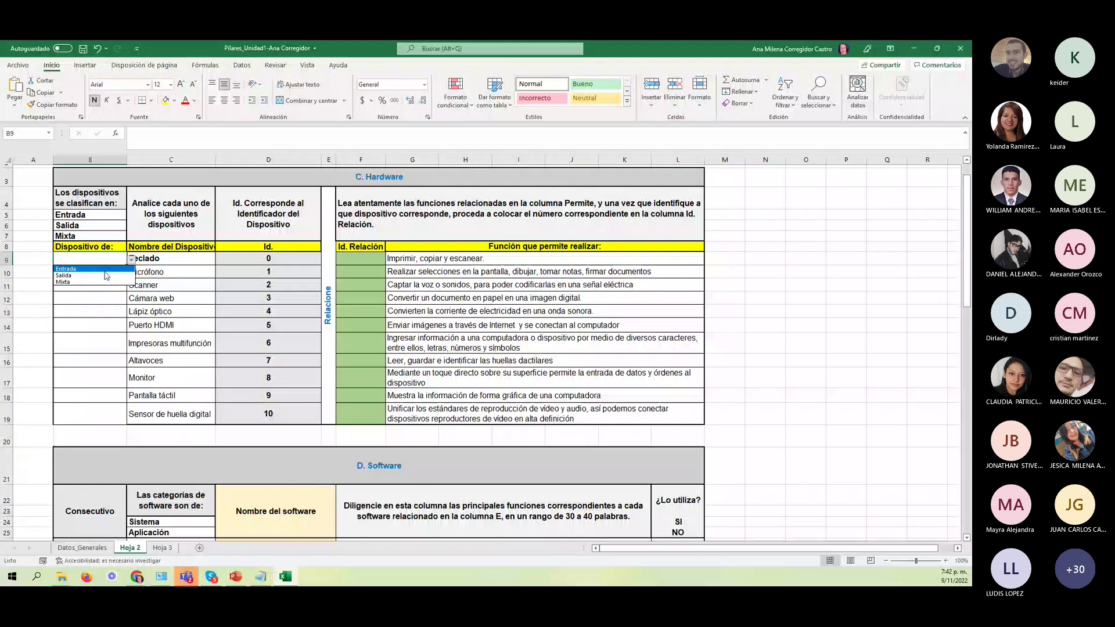
left_click(105, 270)
Enter 0 as the Id. Relación in F15, beside the function about entering information through letters, numbers and symbols
left_click(361, 285)
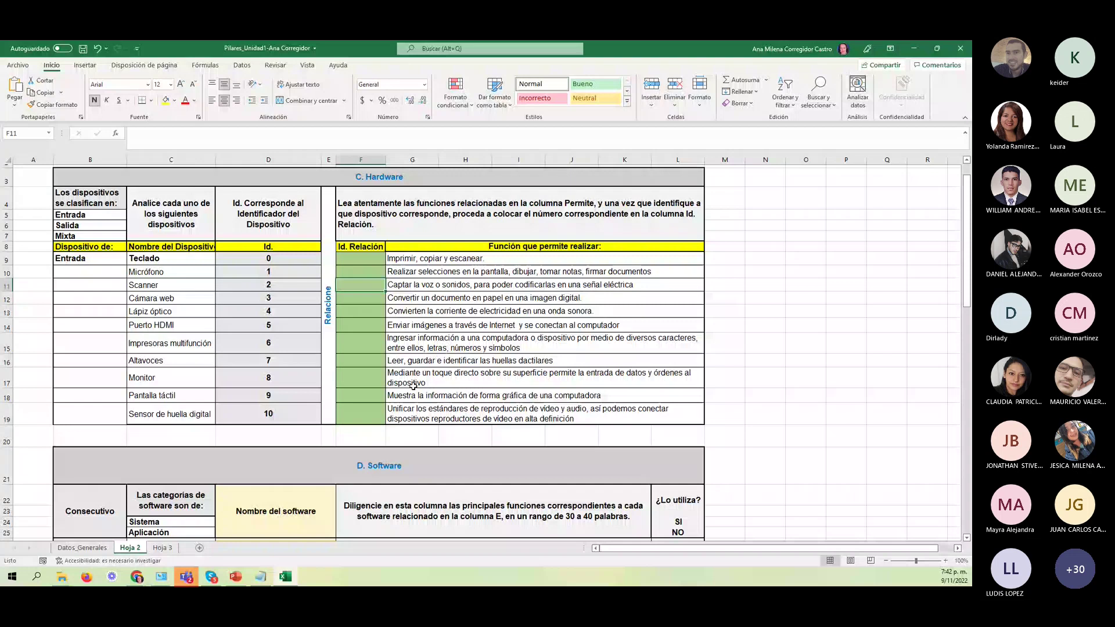
left_click(361, 343)
type("0")
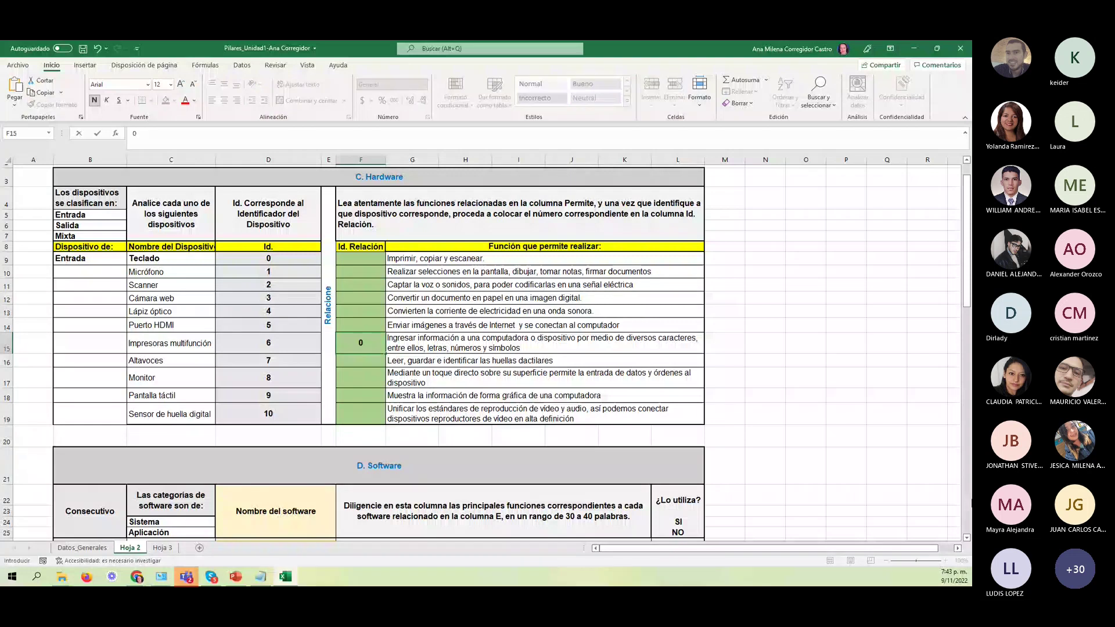
key("Return")
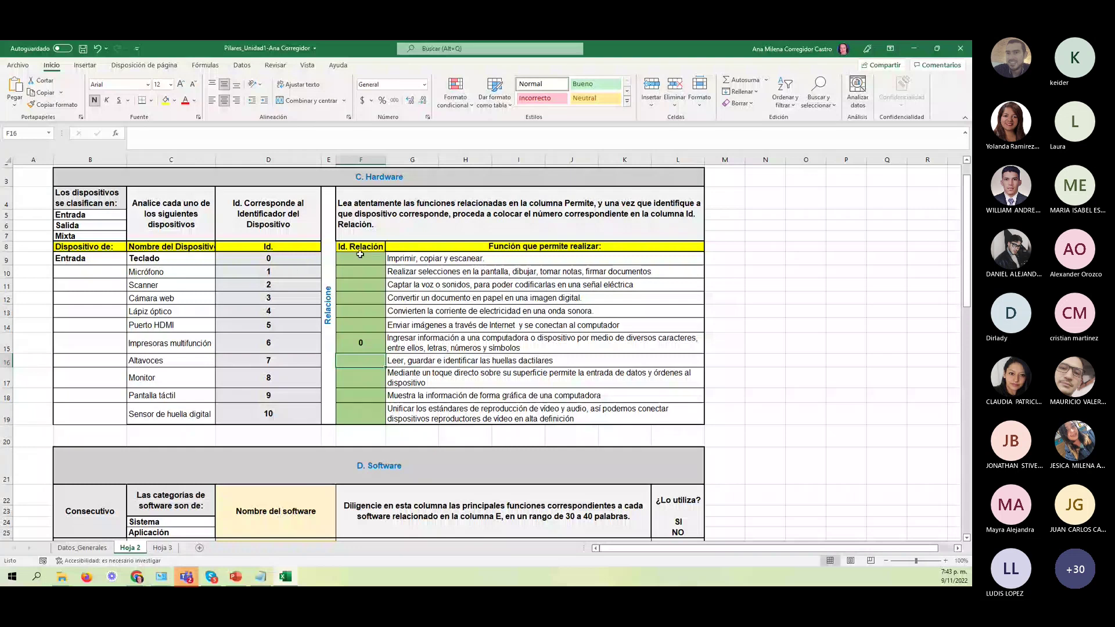
Examine the Hardware table's device names, identifiers, Id. Relación column and function descriptions
left_click_drag(360, 254, 360, 416)
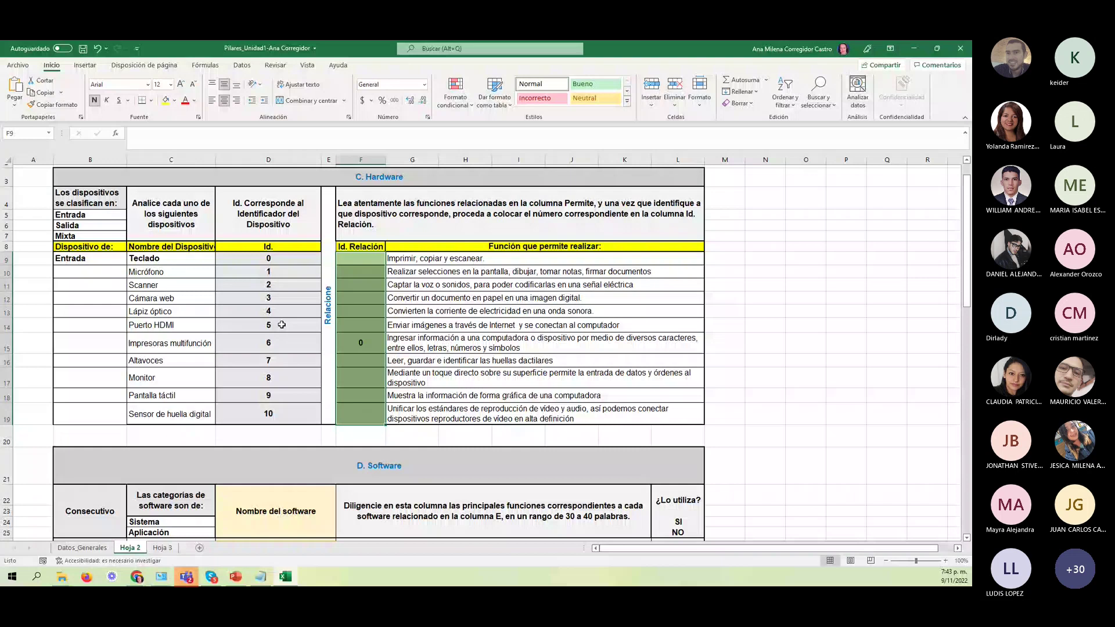
left_click(210, 298)
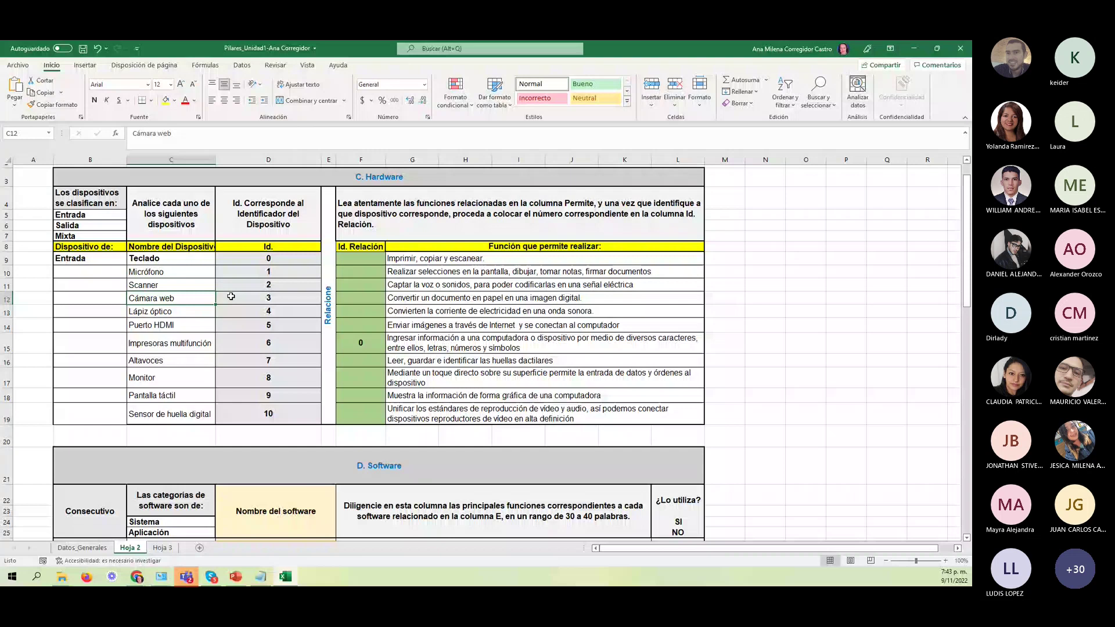
key("Up")
key("Up")
key("Up")
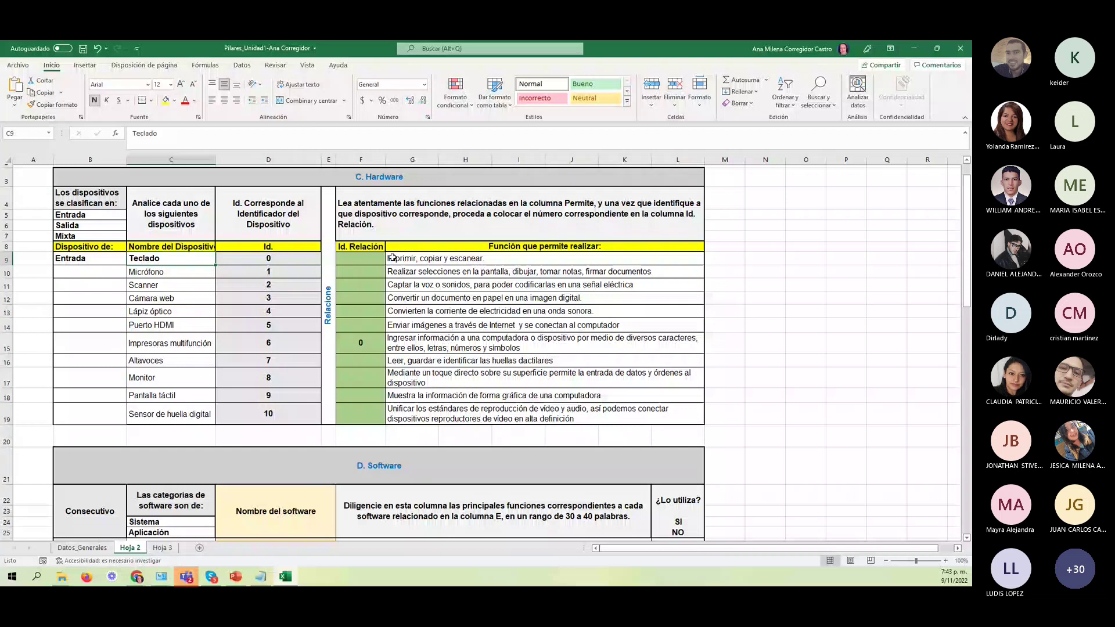
left_click(287, 259)
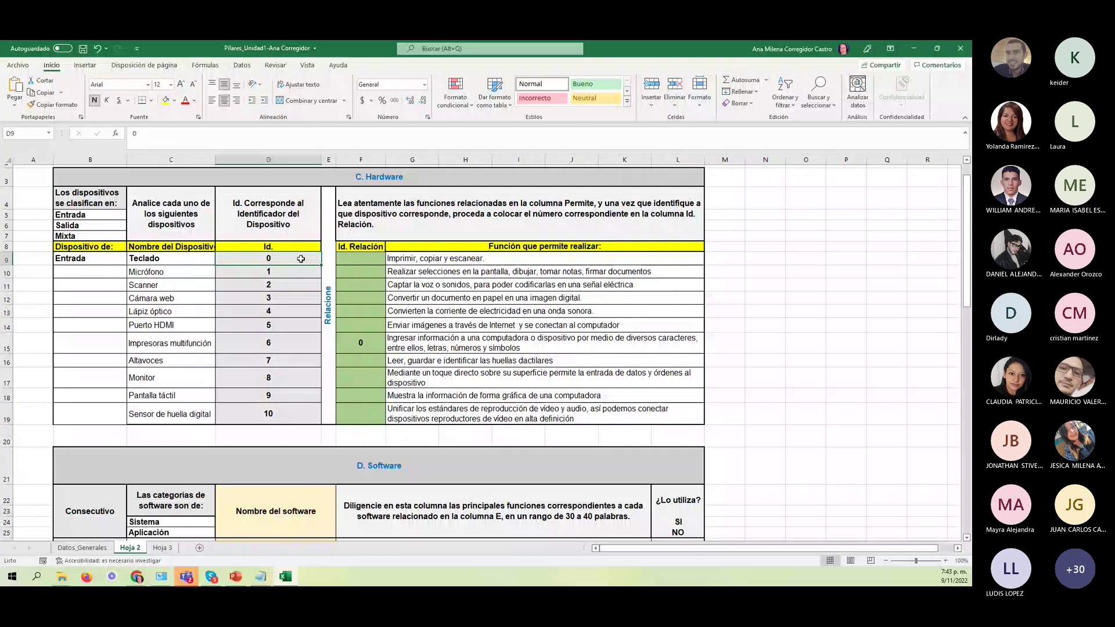
left_click(355, 256)
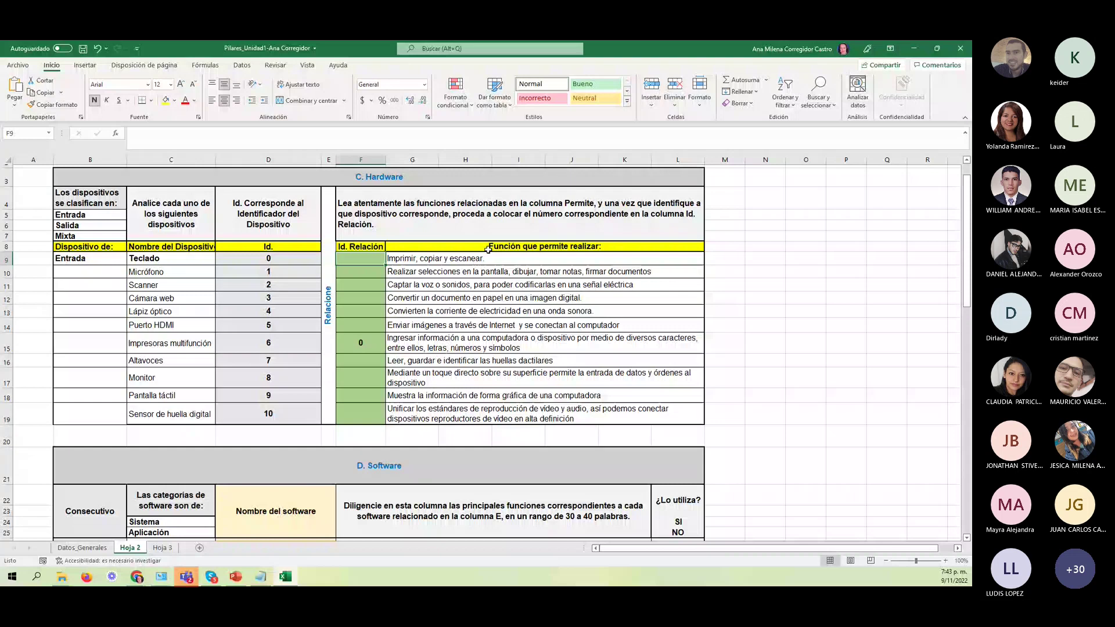
left_click(405, 349)
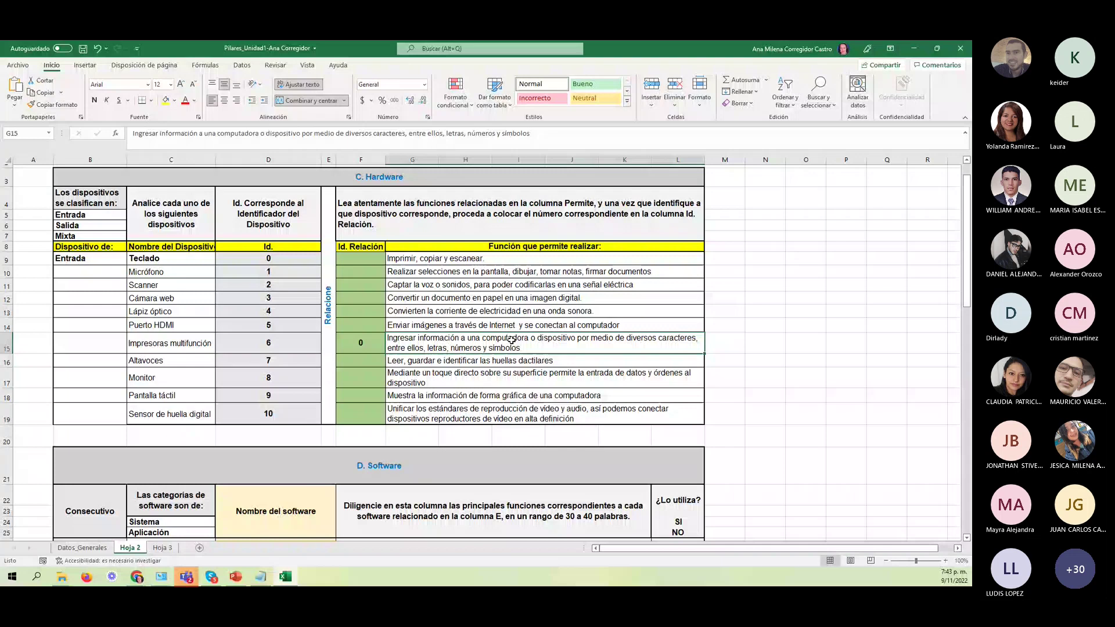
key("Right")
key("Right")
key("Right")
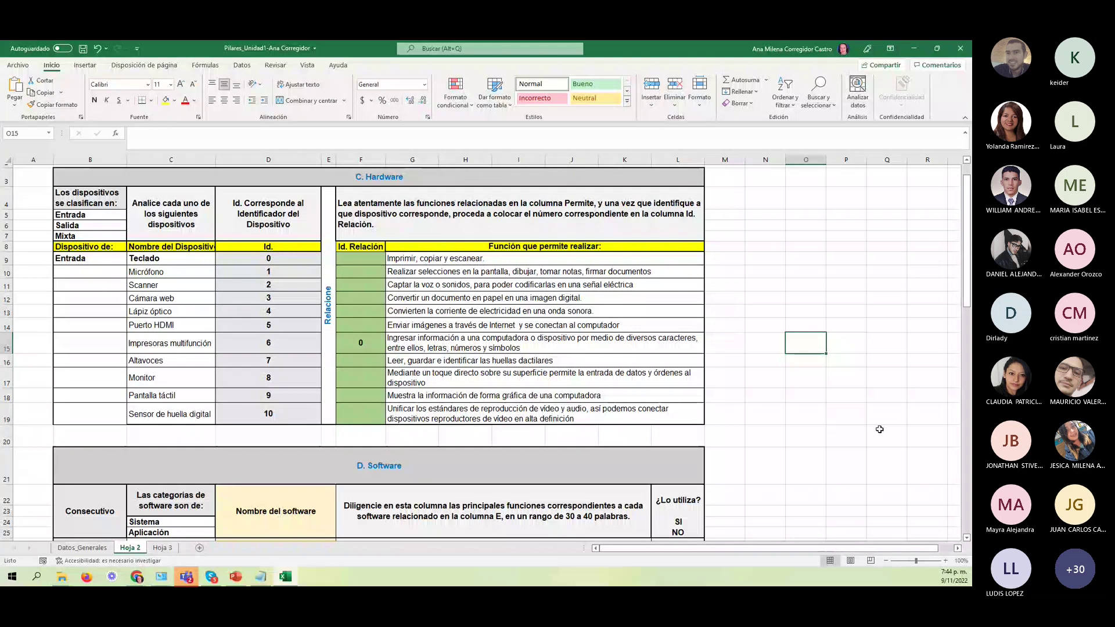
Examine the Software section's headings and the category options offered for Microsoft Word in C26
scroll(880, 429, "down", 4)
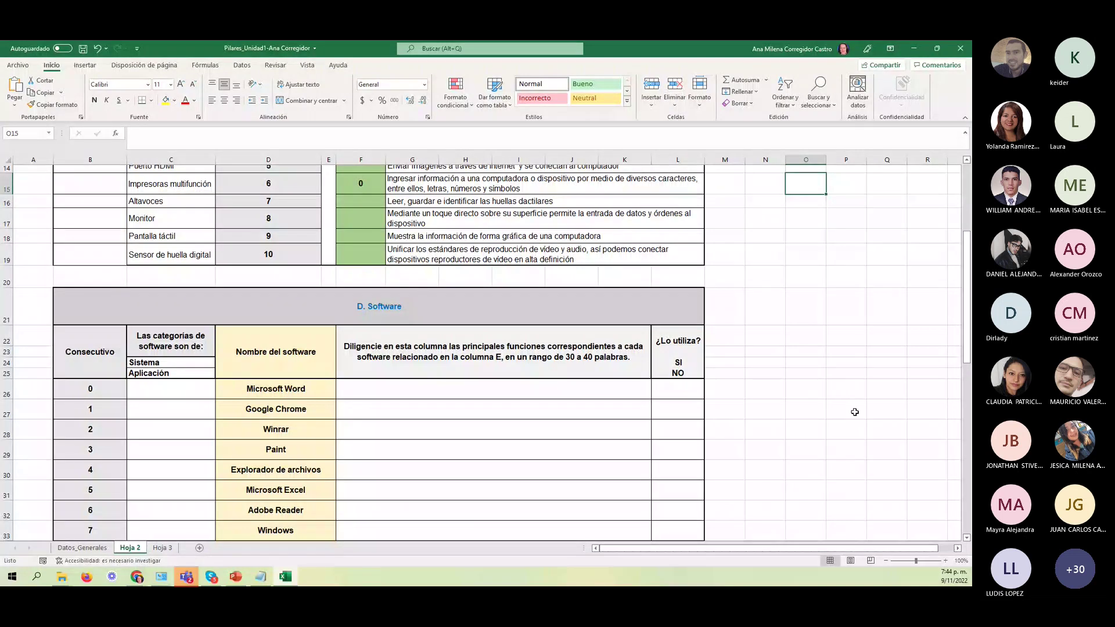
scroll(852, 409, "down", 3)
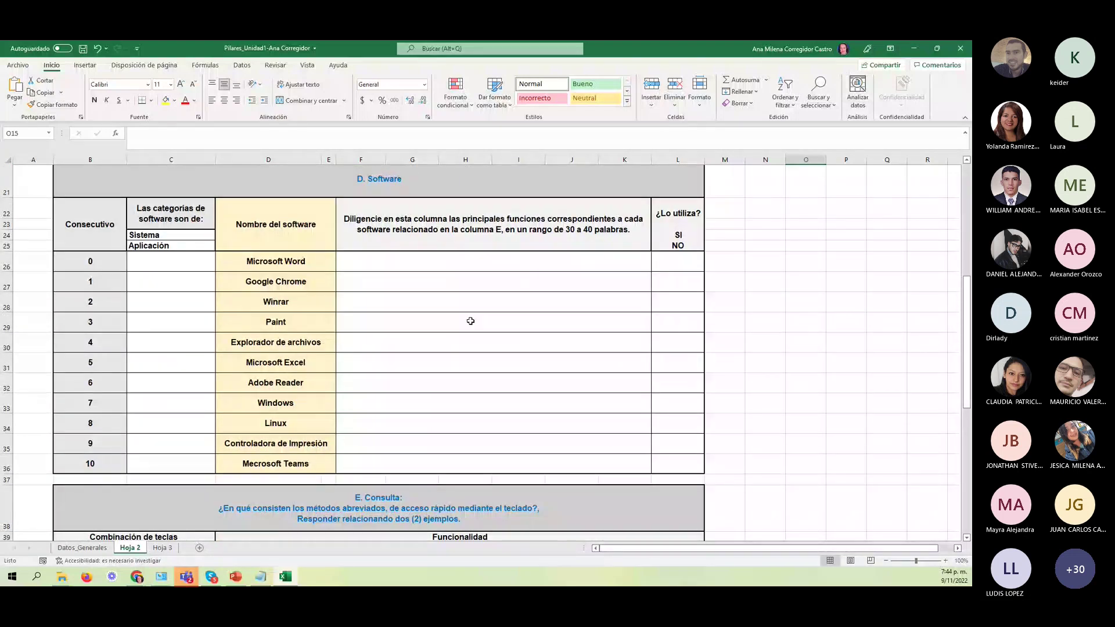
left_click(170, 235)
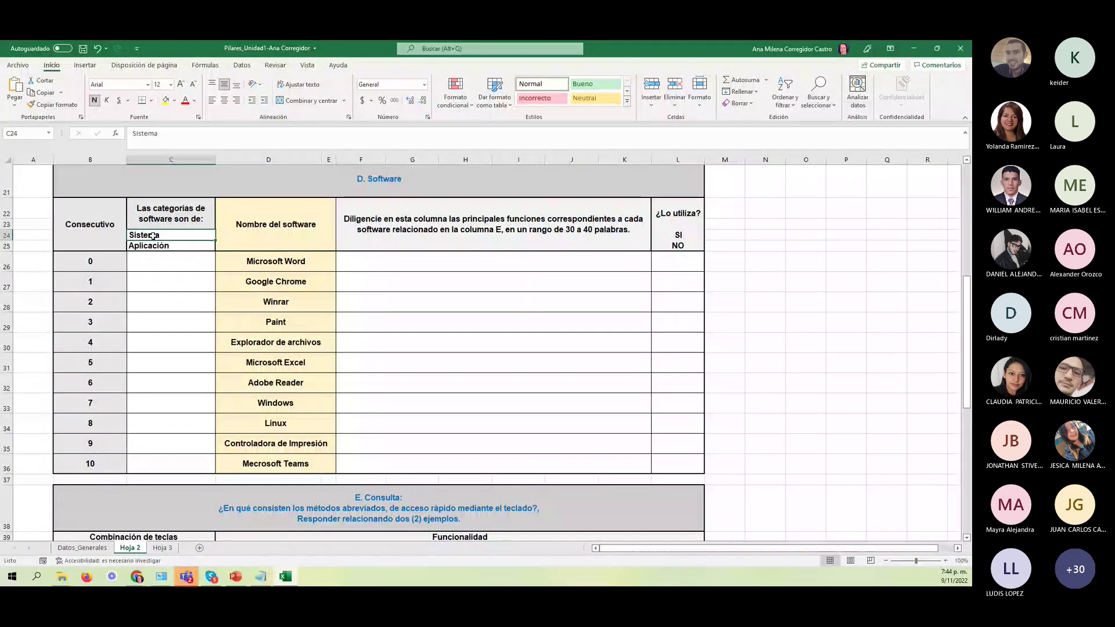
scroll(496, 265, "up", 2)
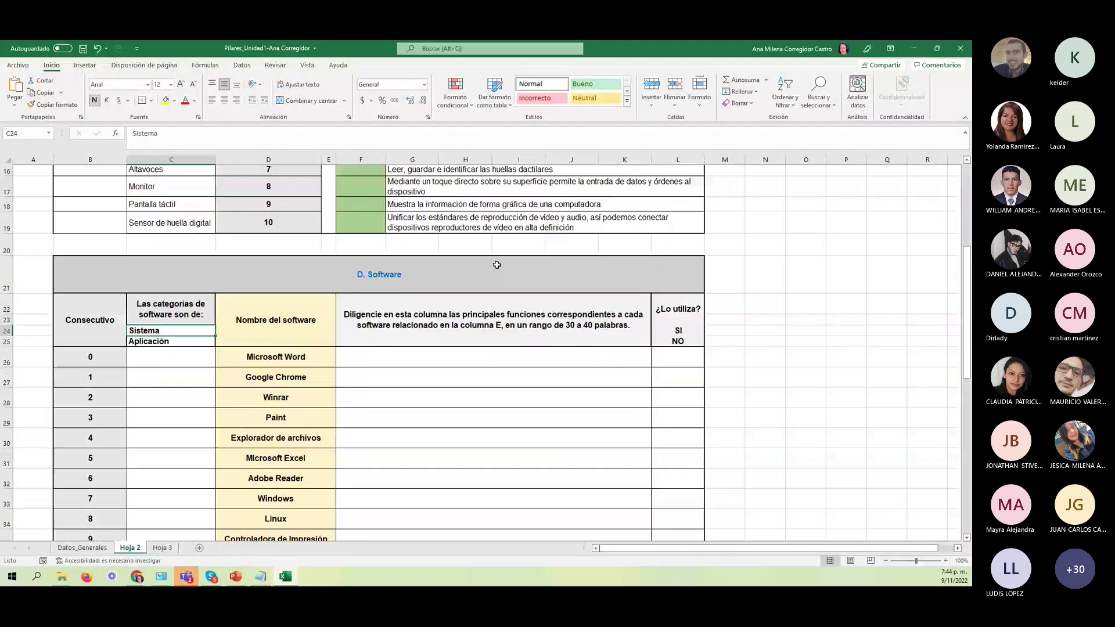
scroll(497, 265, "down", 1)
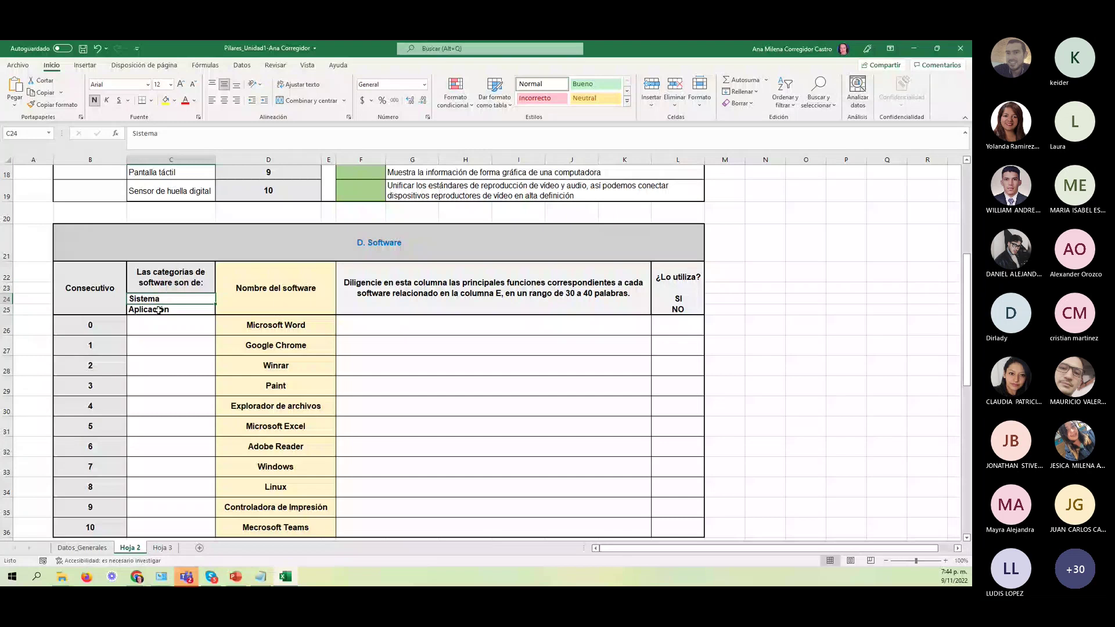
left_click(198, 327)
left_click(219, 330)
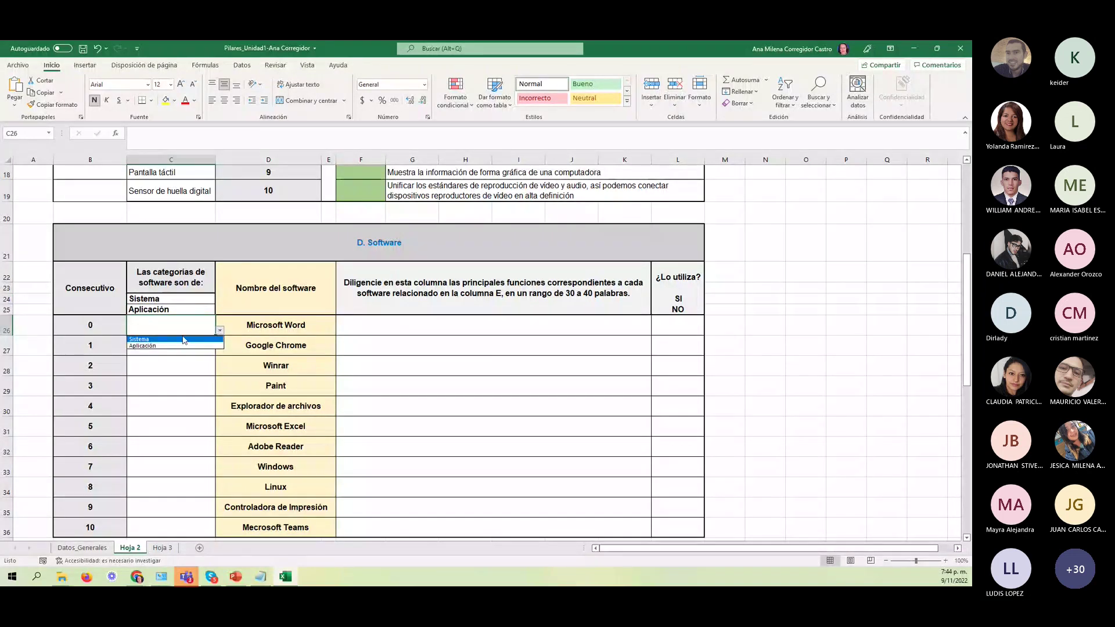
left_click(167, 323)
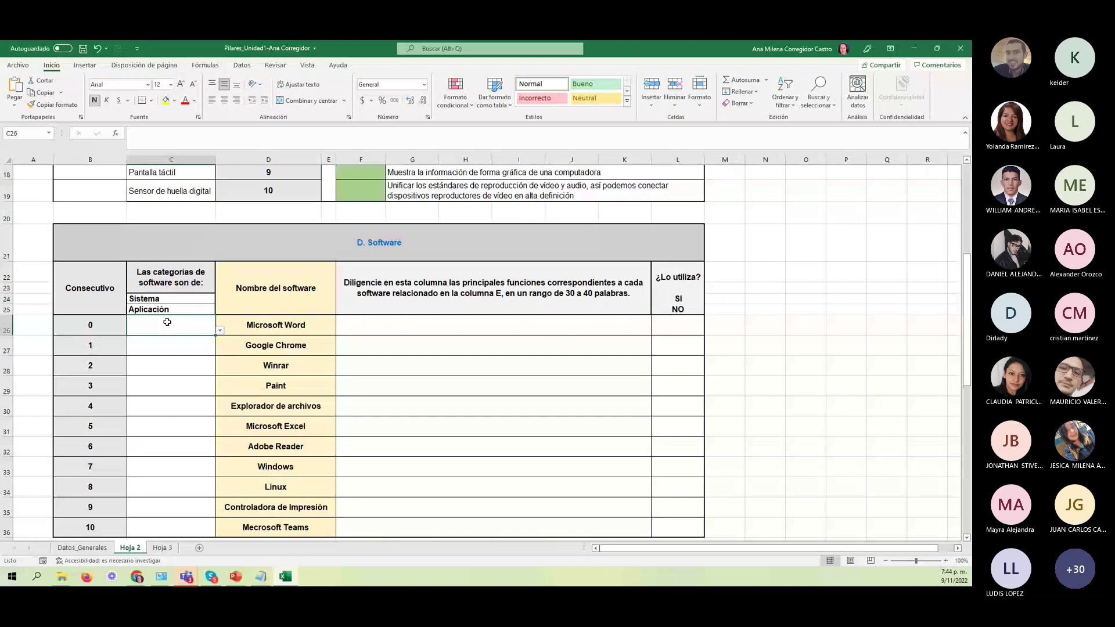
Examine the Software table's program names, the function description column and the ¿Lo utiliza? column
scroll(374, 339, "down", 1)
scroll(374, 339, "down", 1)
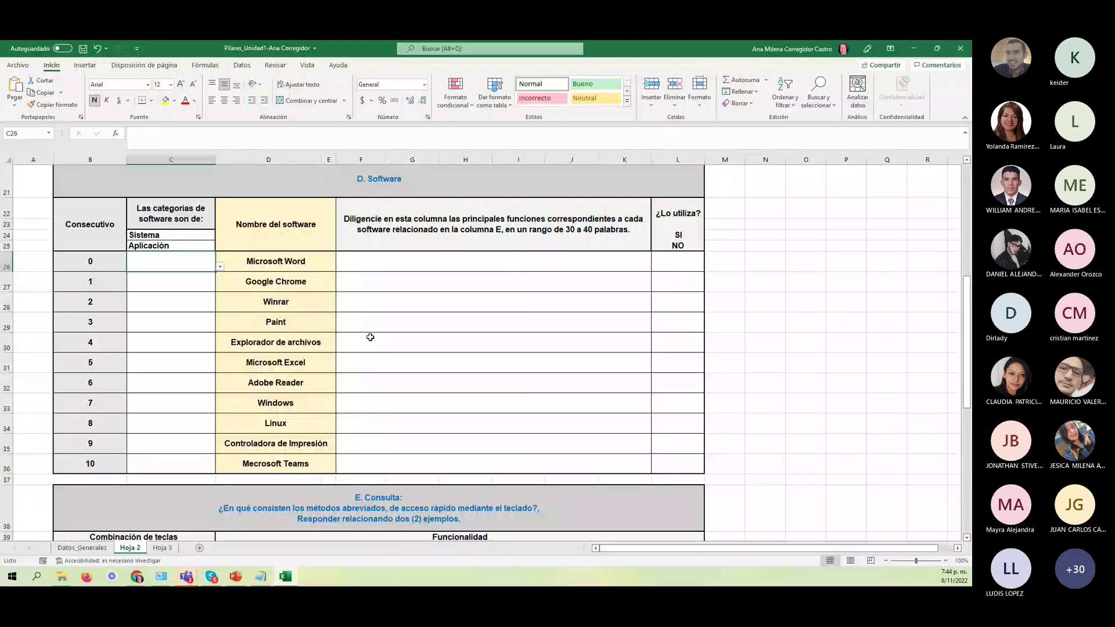
left_click(272, 261)
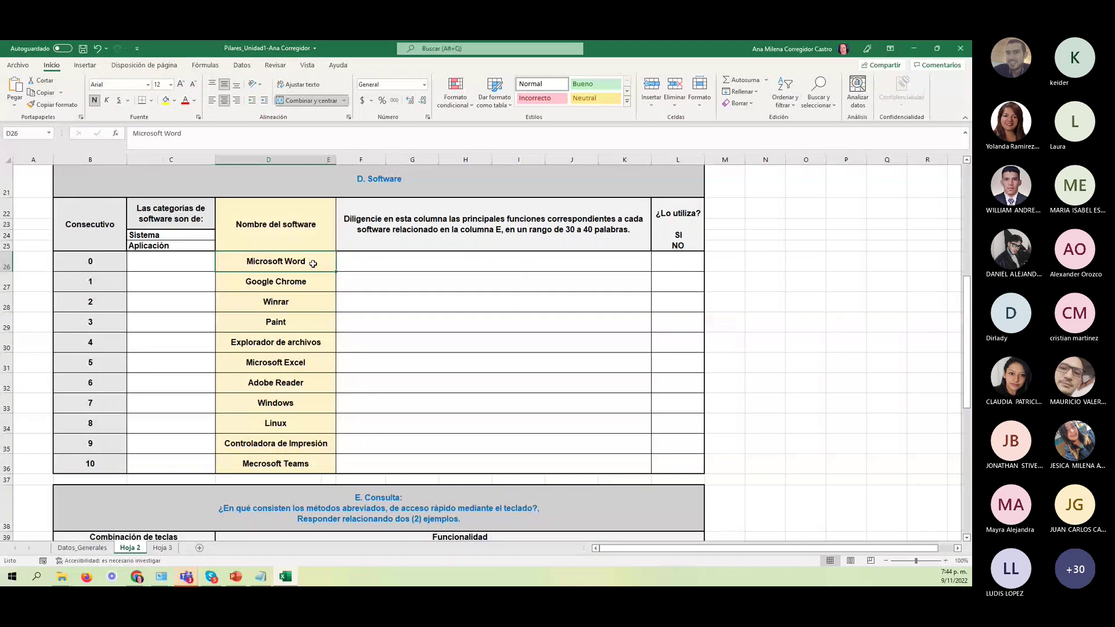
key("Tab")
left_click(319, 281)
left_click(394, 284)
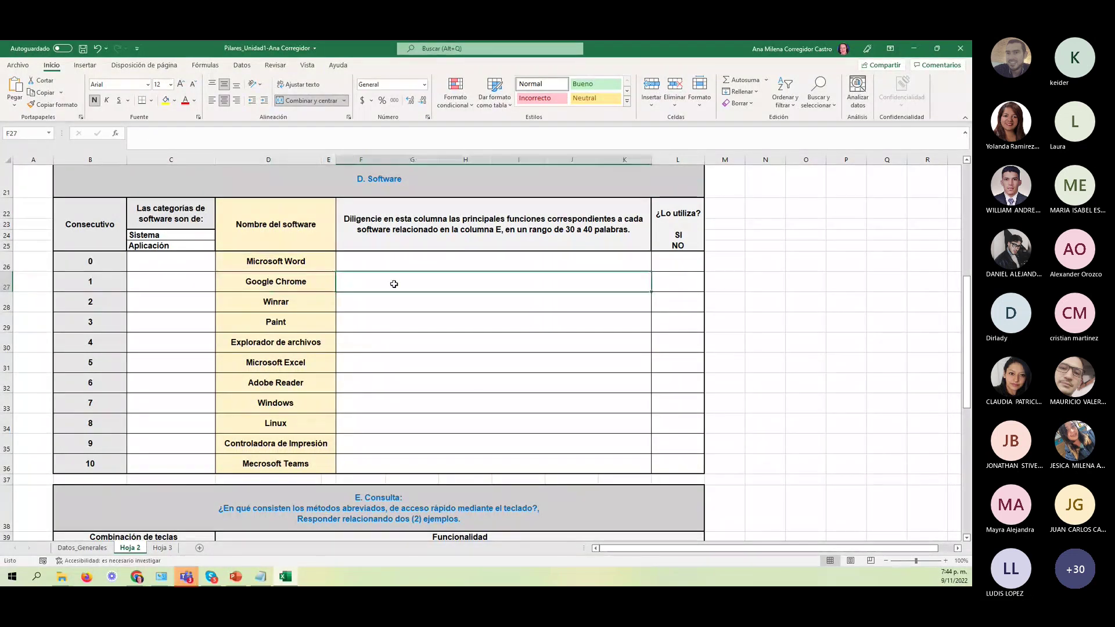
left_click(400, 244)
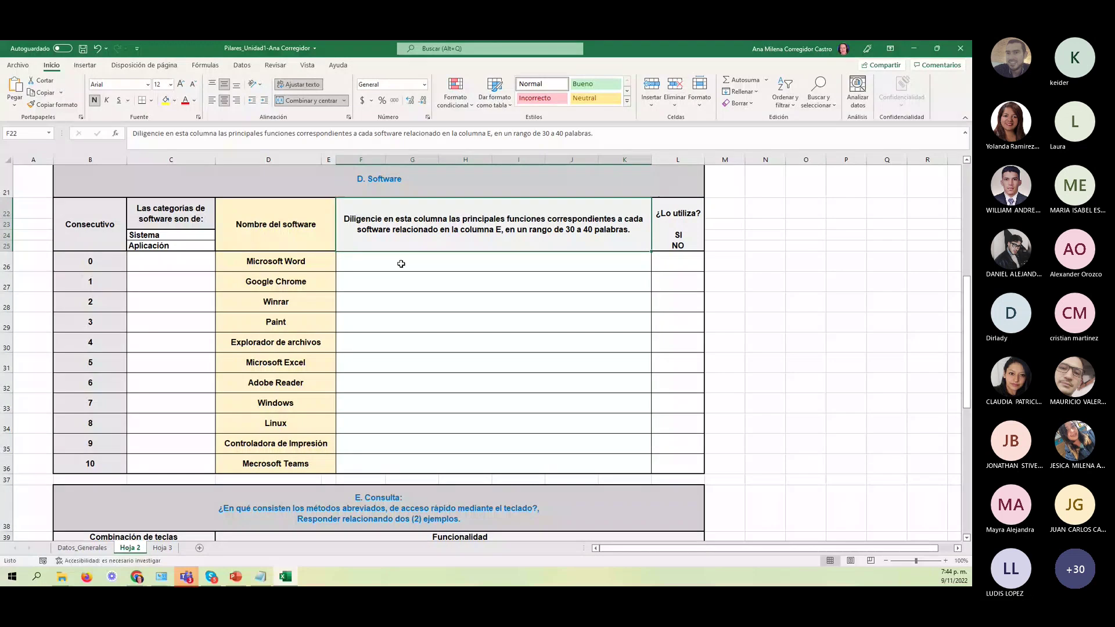
left_click_drag(401, 264, 413, 460)
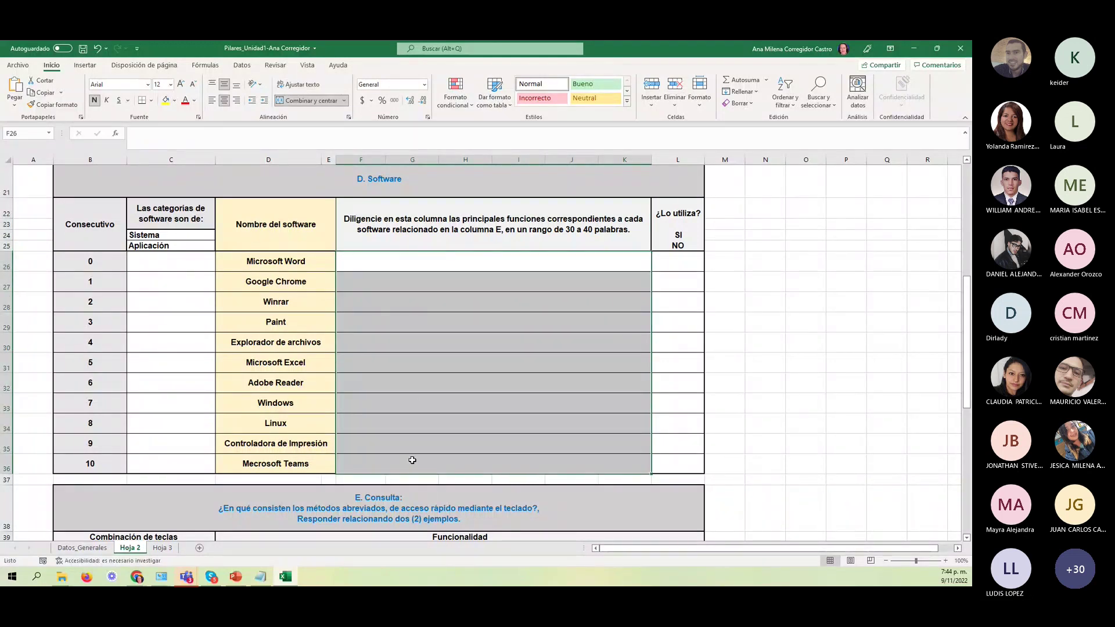
left_click(354, 256)
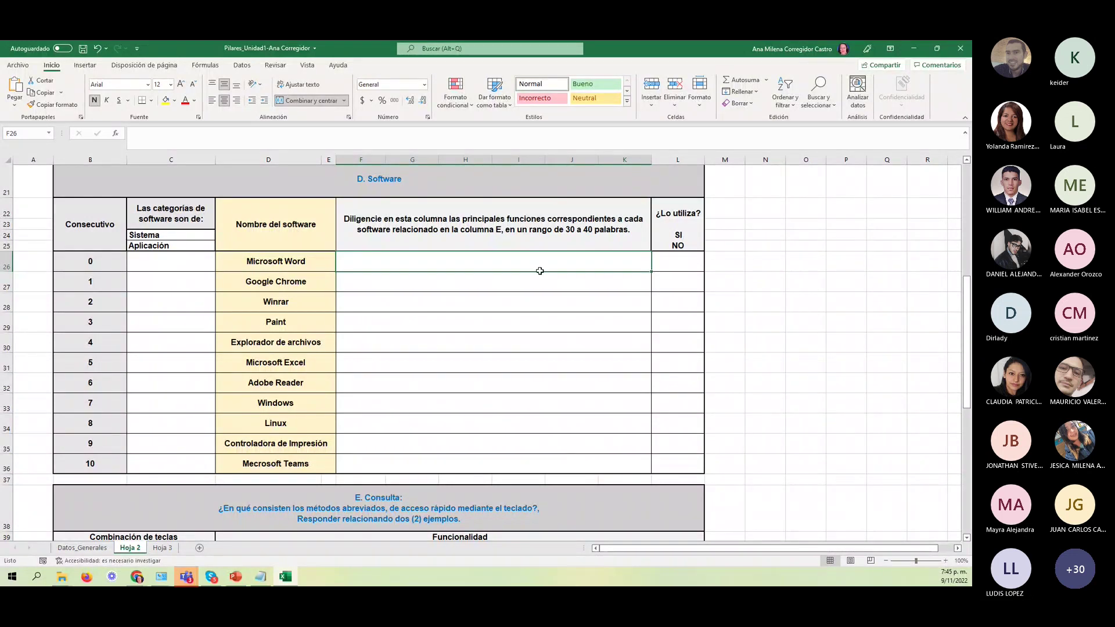
left_click(674, 261)
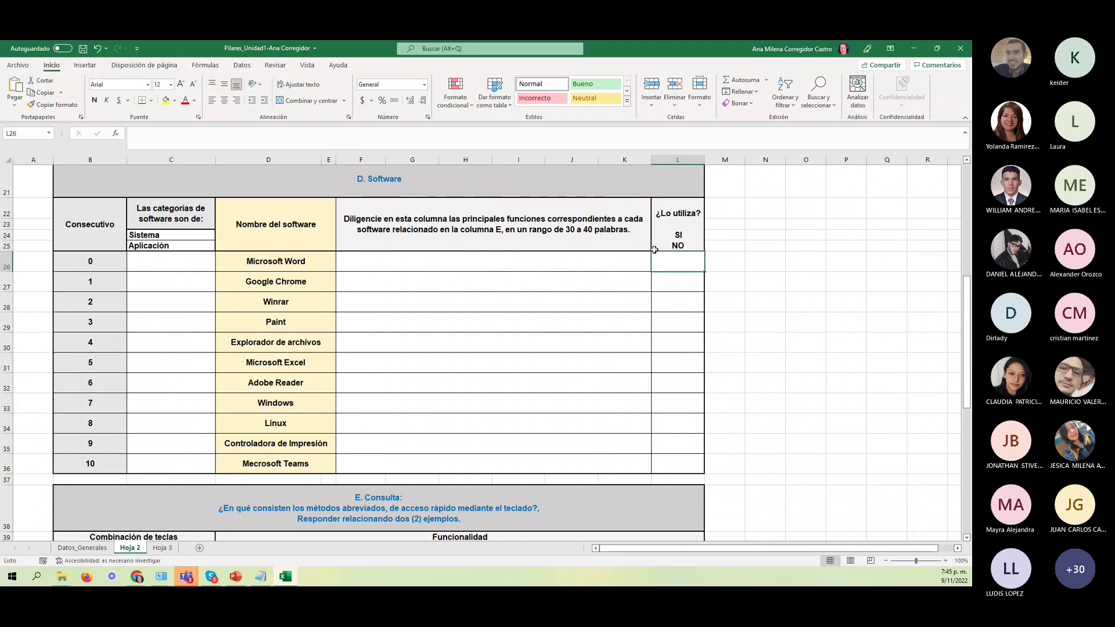
scroll(794, 254, "down", 1)
scroll(793, 255, "up", 2)
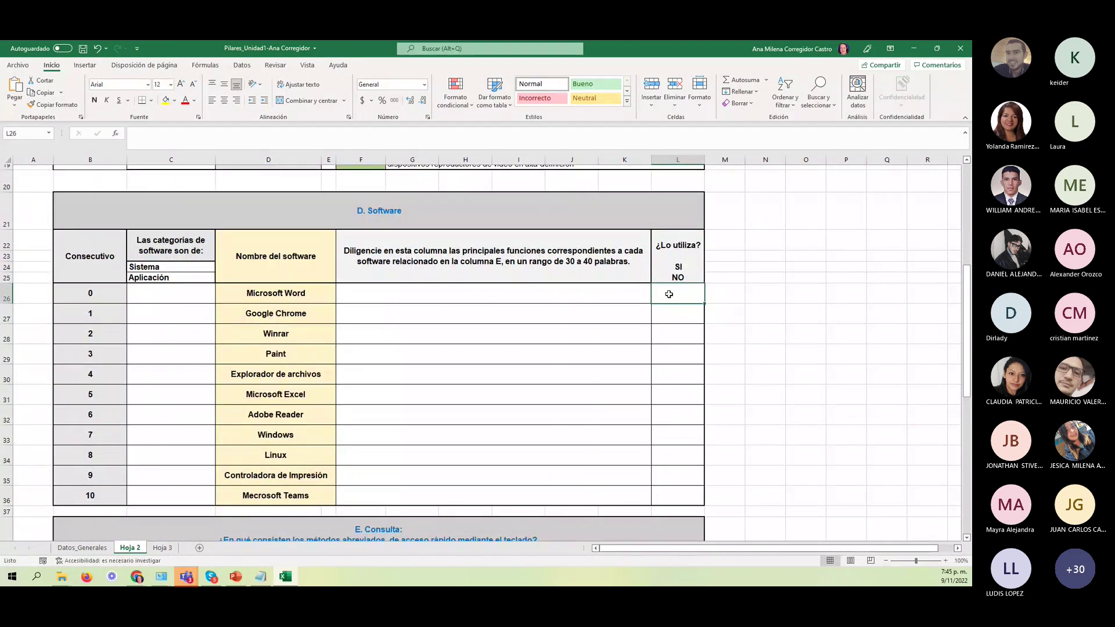
left_click(179, 294)
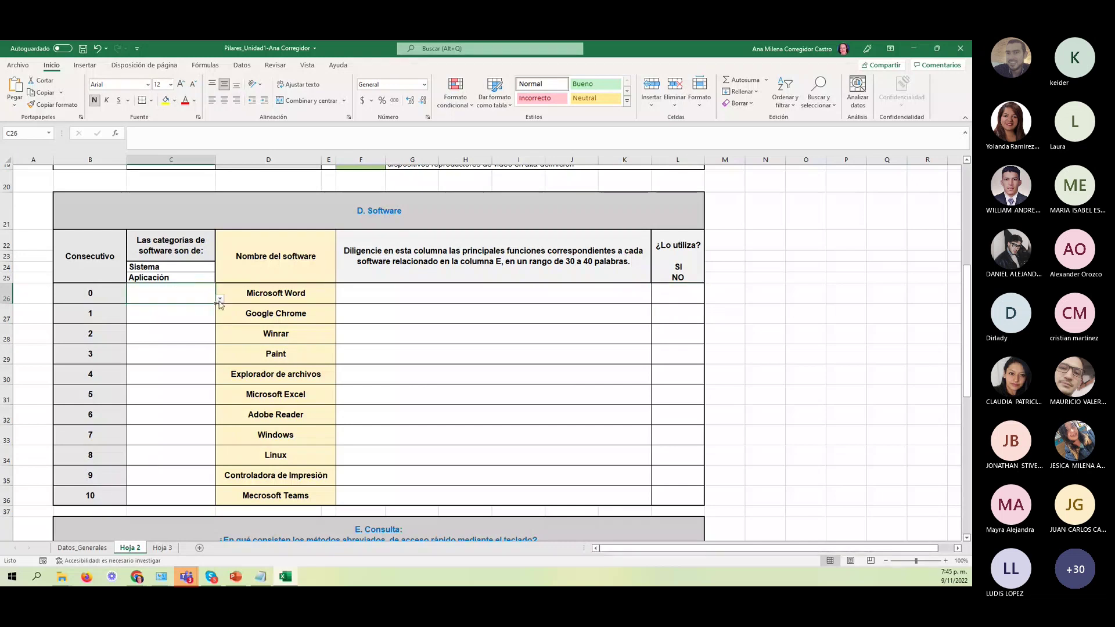
Add a list data validation to L26 with L24:L25 as its source, and choose SI for Microsoft Word
left_click(672, 298)
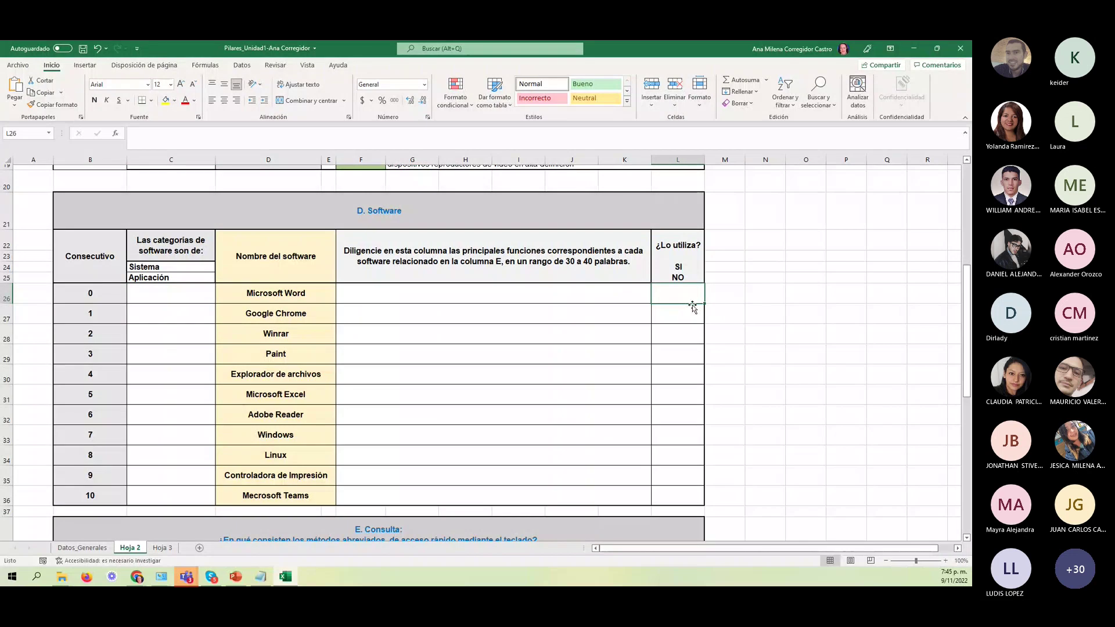
left_click(238, 68)
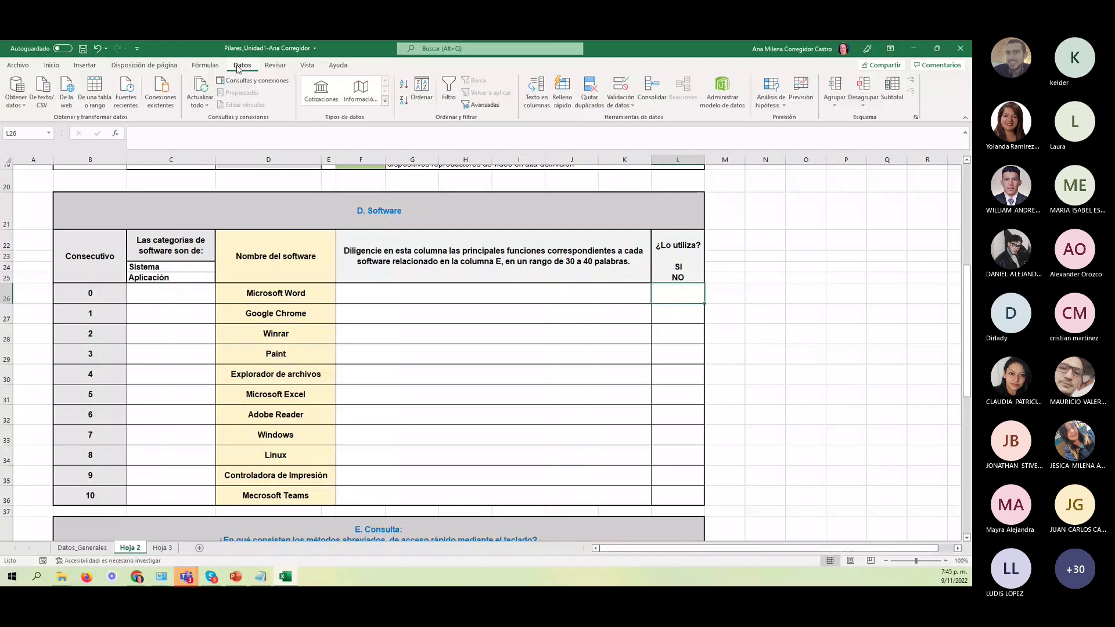
left_click(630, 106)
left_click(389, 269)
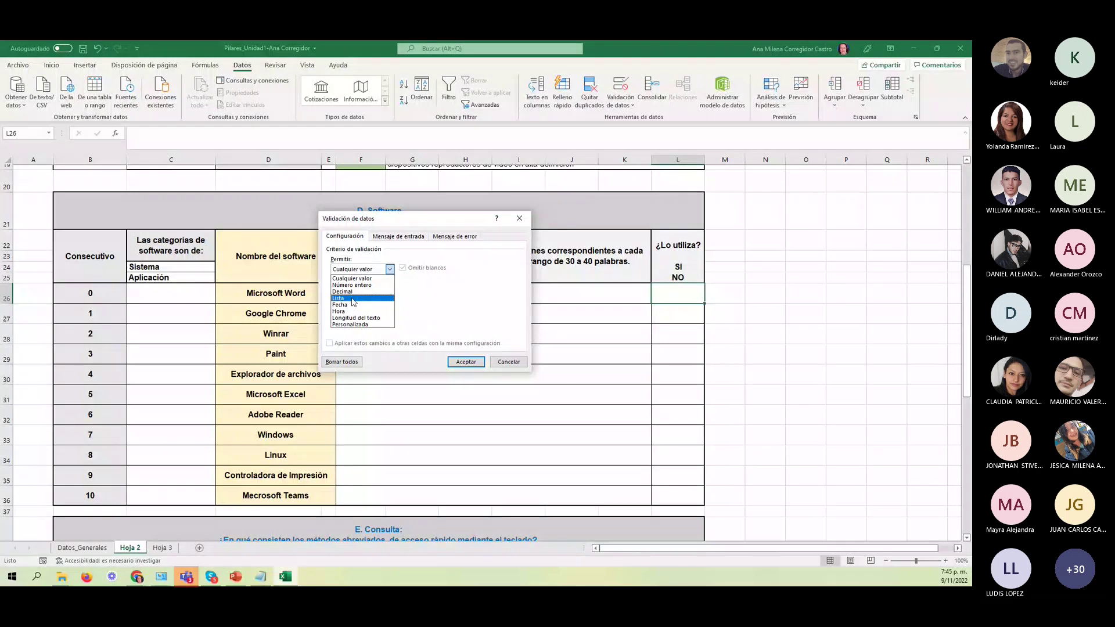
left_click(353, 300)
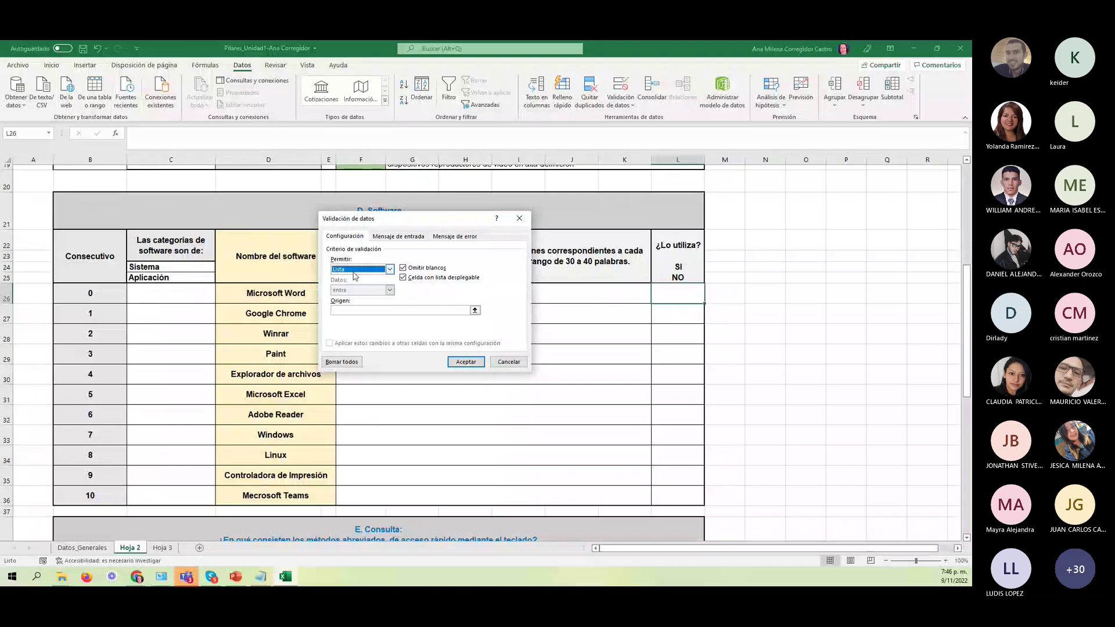
left_click(354, 312)
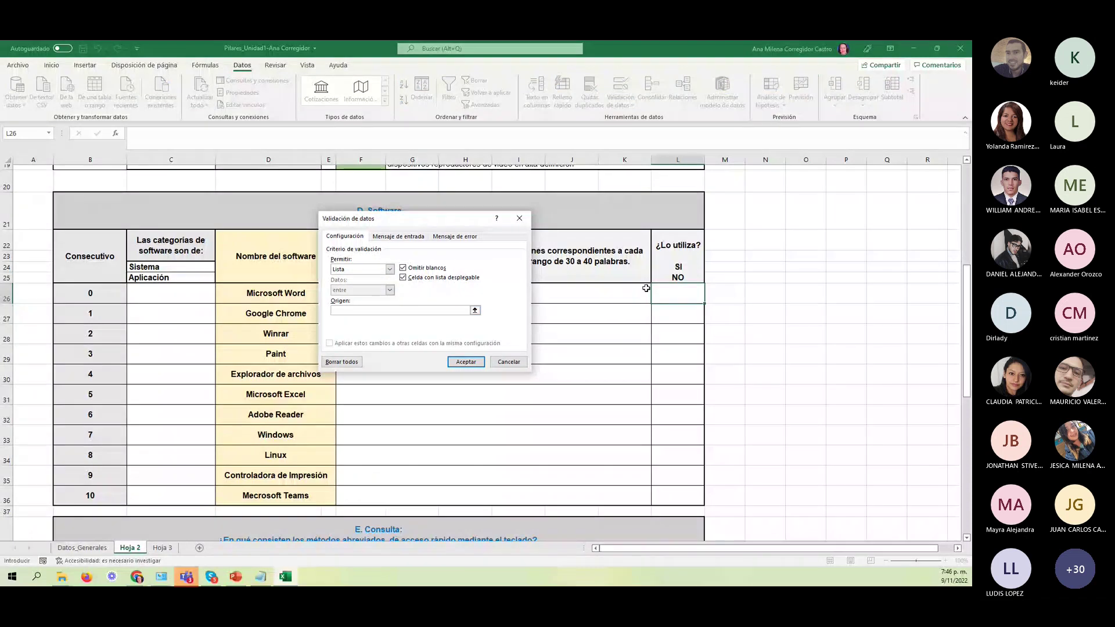
left_click_drag(678, 267, 678, 278)
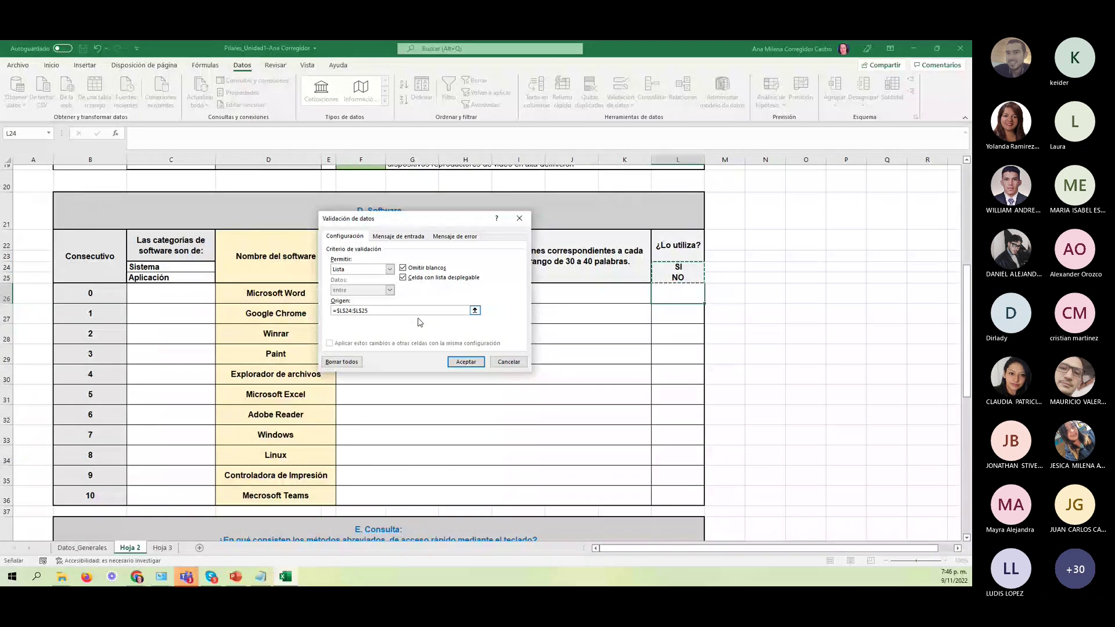
left_click(466, 361)
left_click(709, 299)
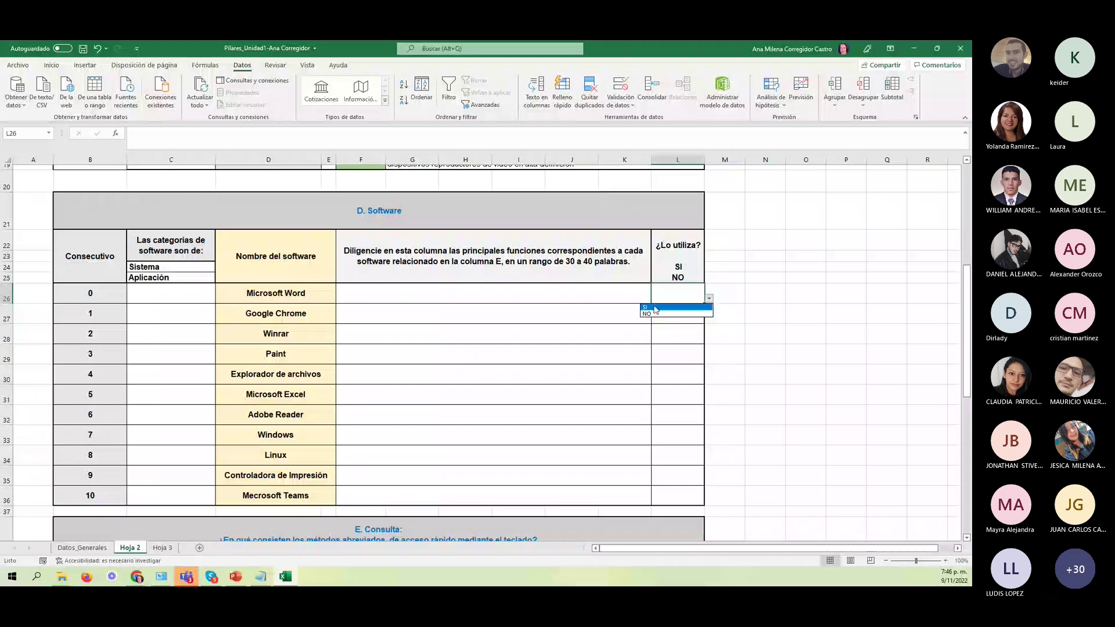
left_click(656, 309)
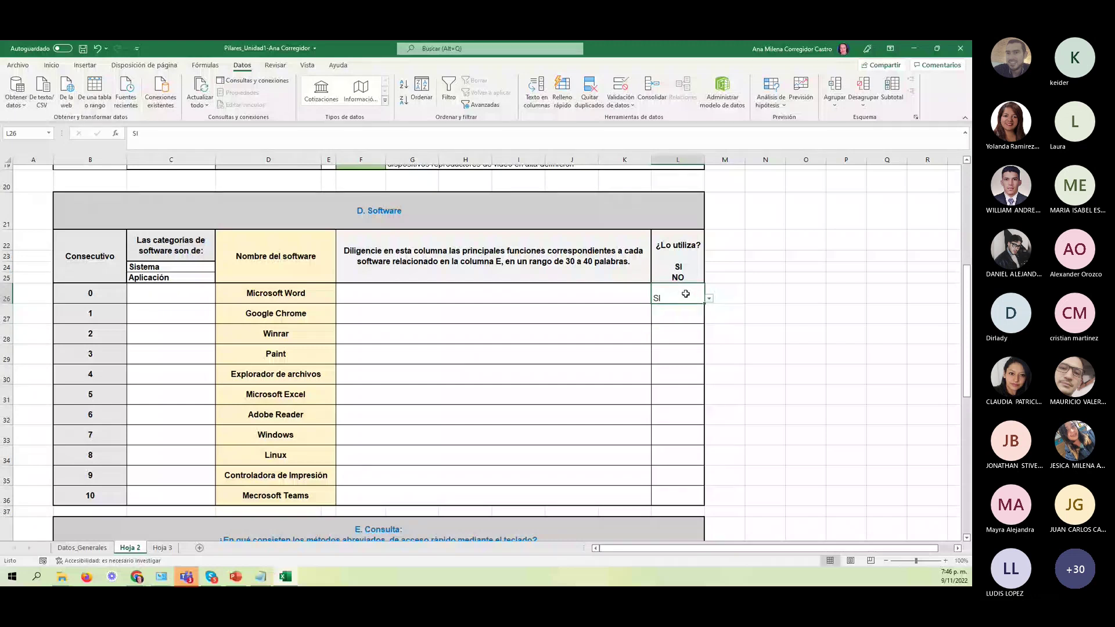
Try to fill SI down the ¿Lo utiliza? column from L26 to L36, and undo the changes below L26
left_click_drag(704, 303, 707, 501)
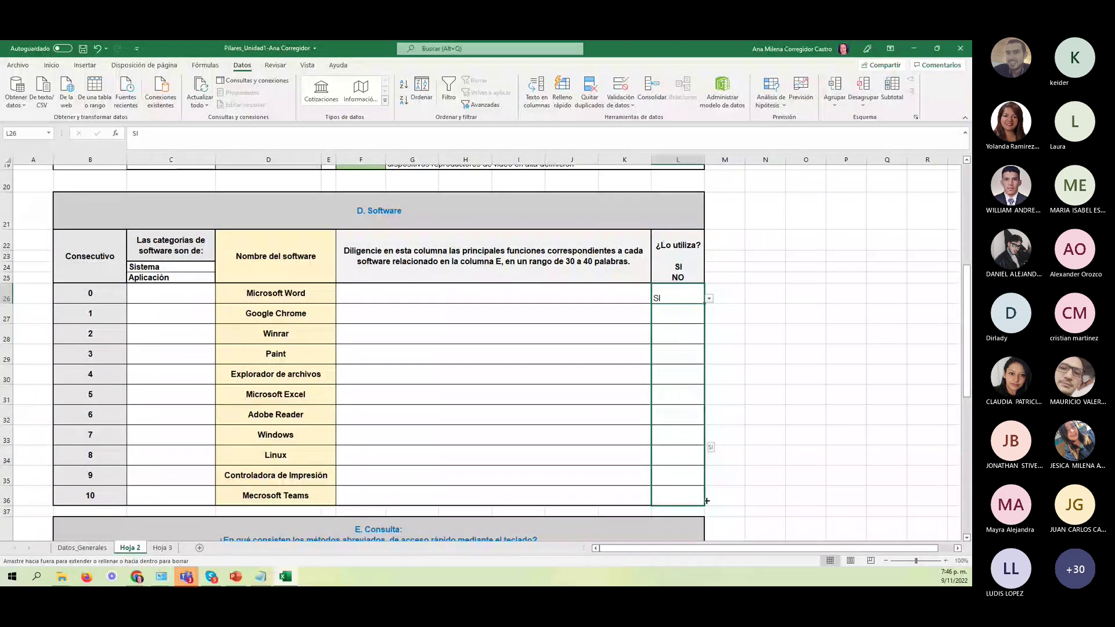
left_click_drag(707, 501, 706, 501)
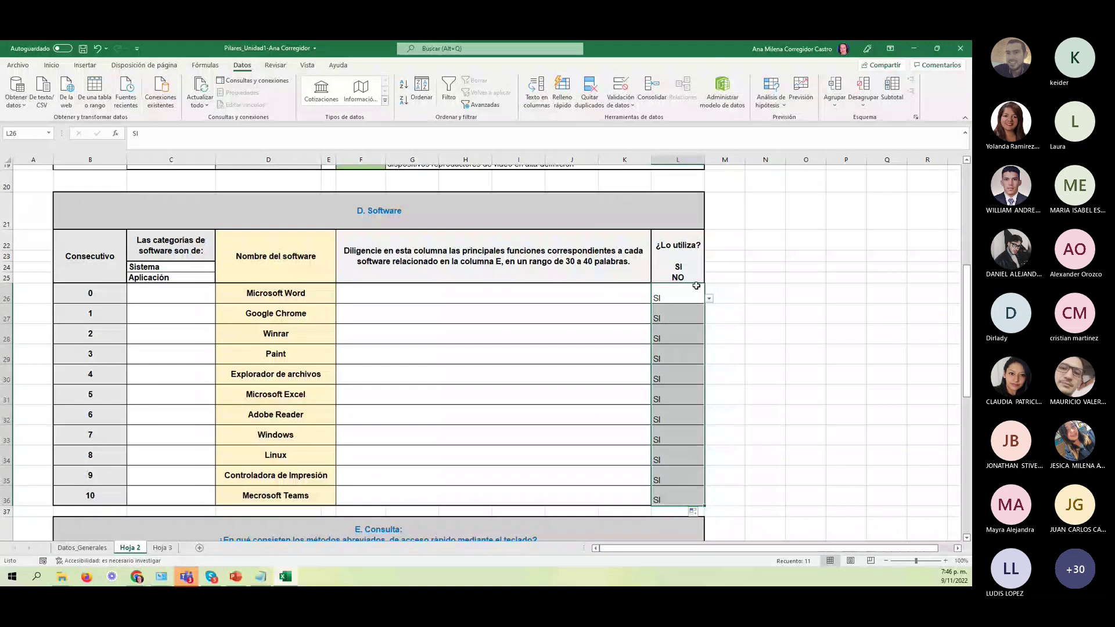
left_click(697, 287)
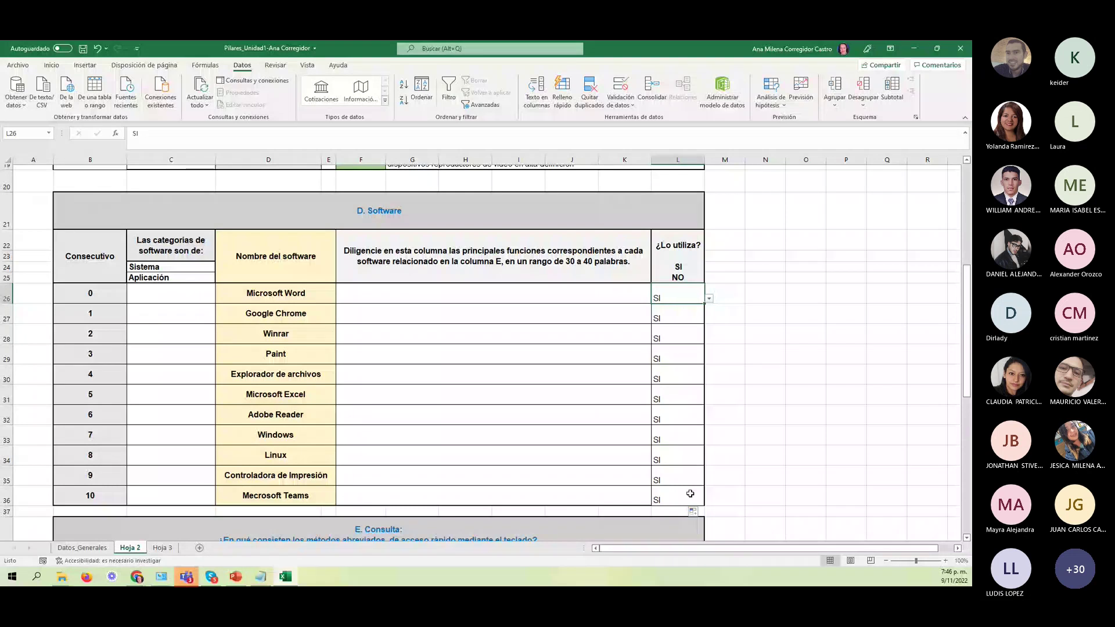
key("ctrl+z")
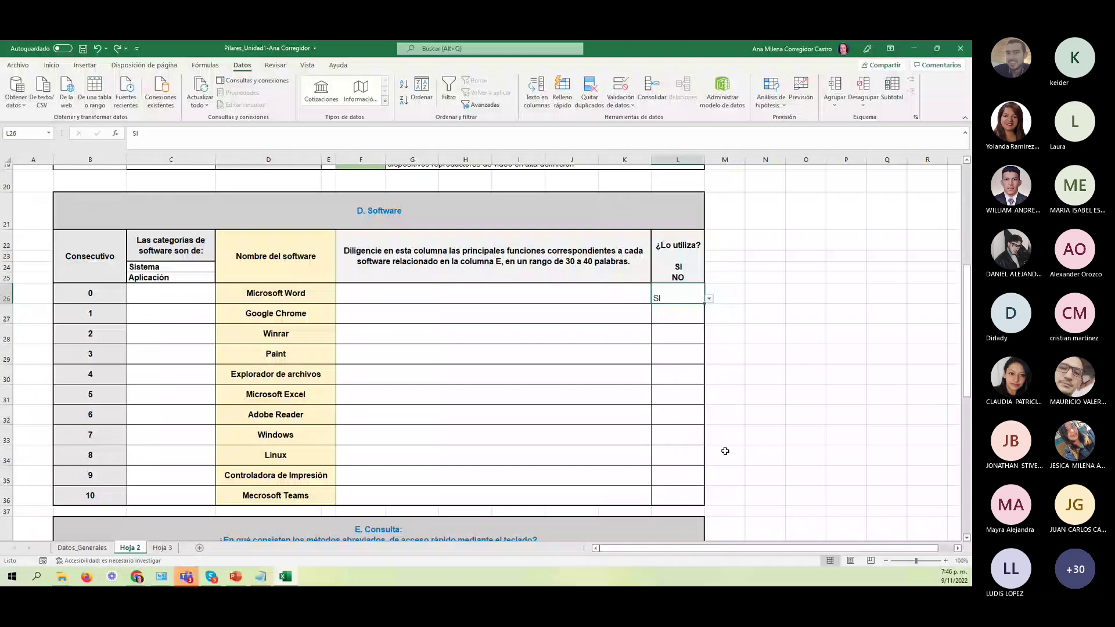
key("ctrl+z")
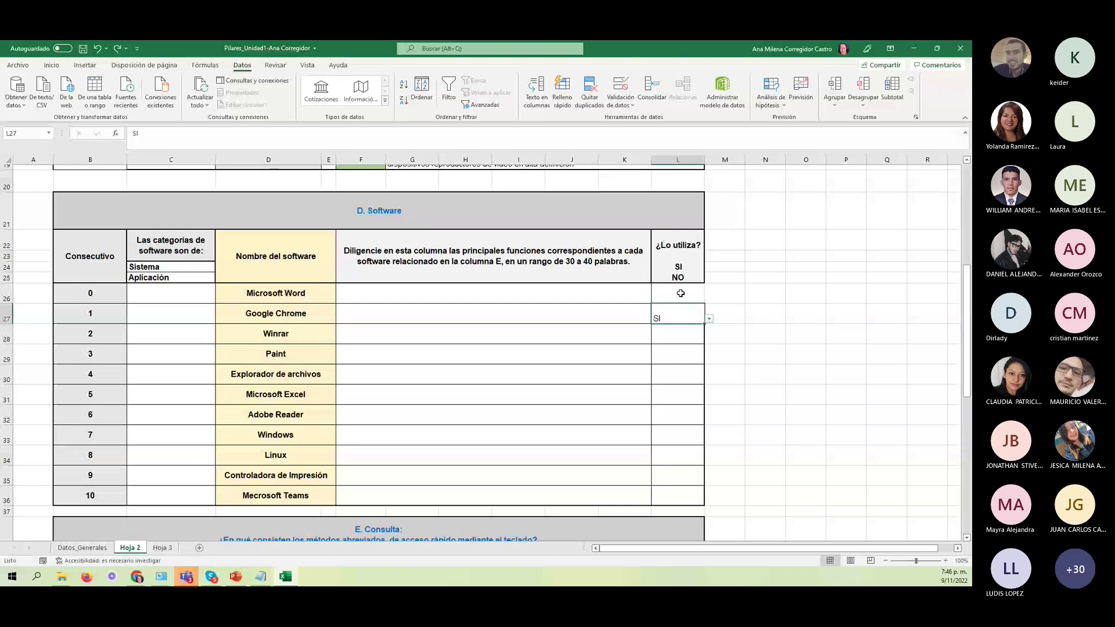
scroll(581, 313, "down", 3)
key("ctrl+z")
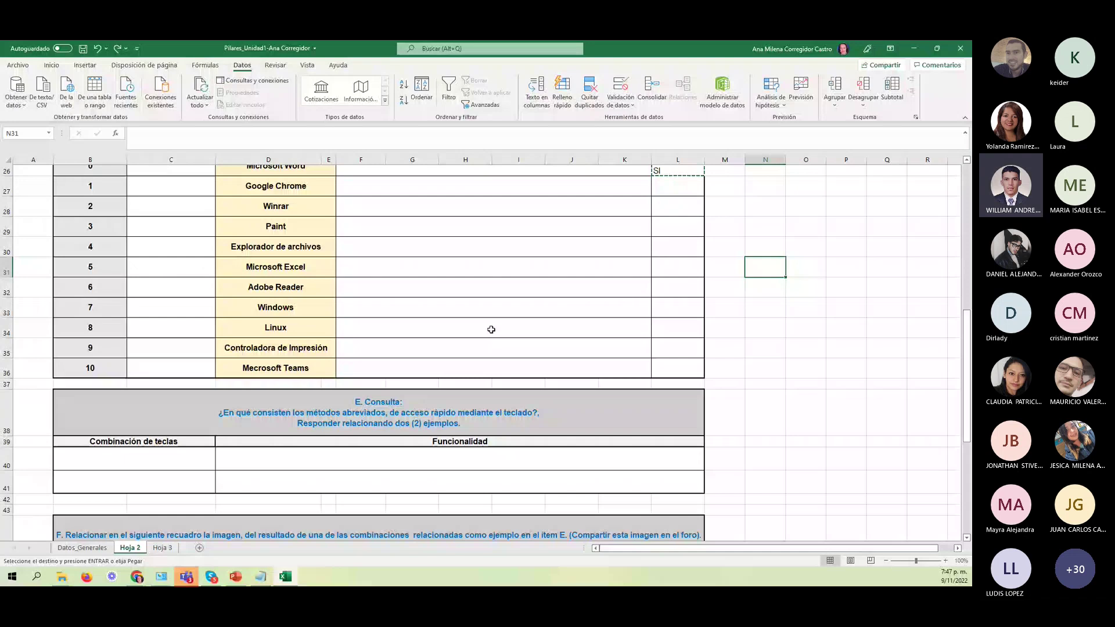
Examine section E about keyboard shortcut combinations and section F's box for the resulting image
scroll(492, 329, "down", 1)
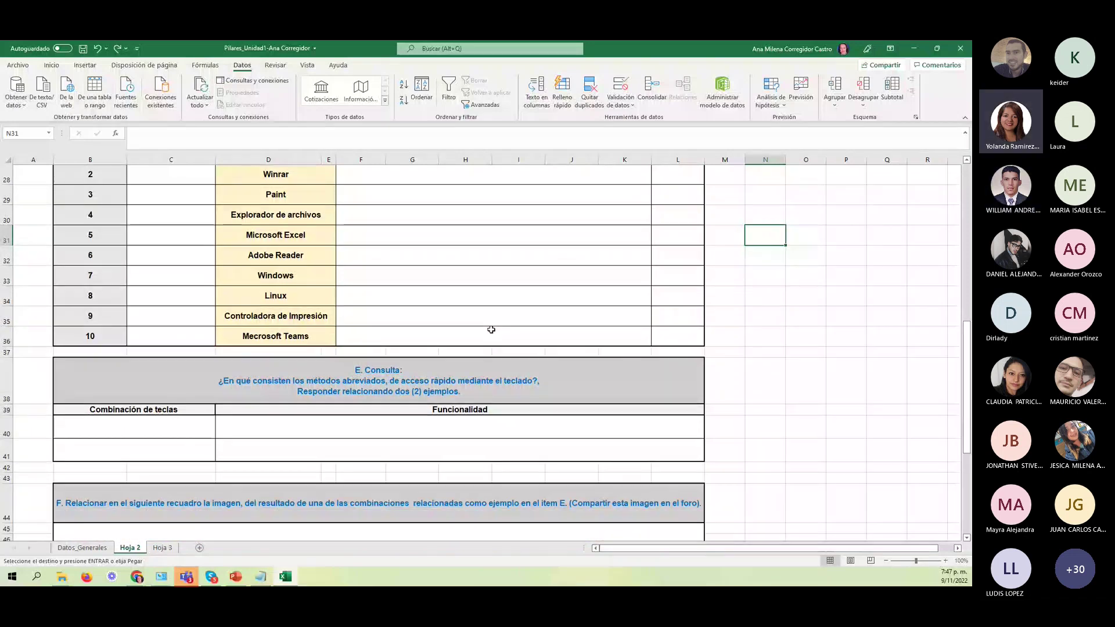
scroll(492, 329, "down", 1)
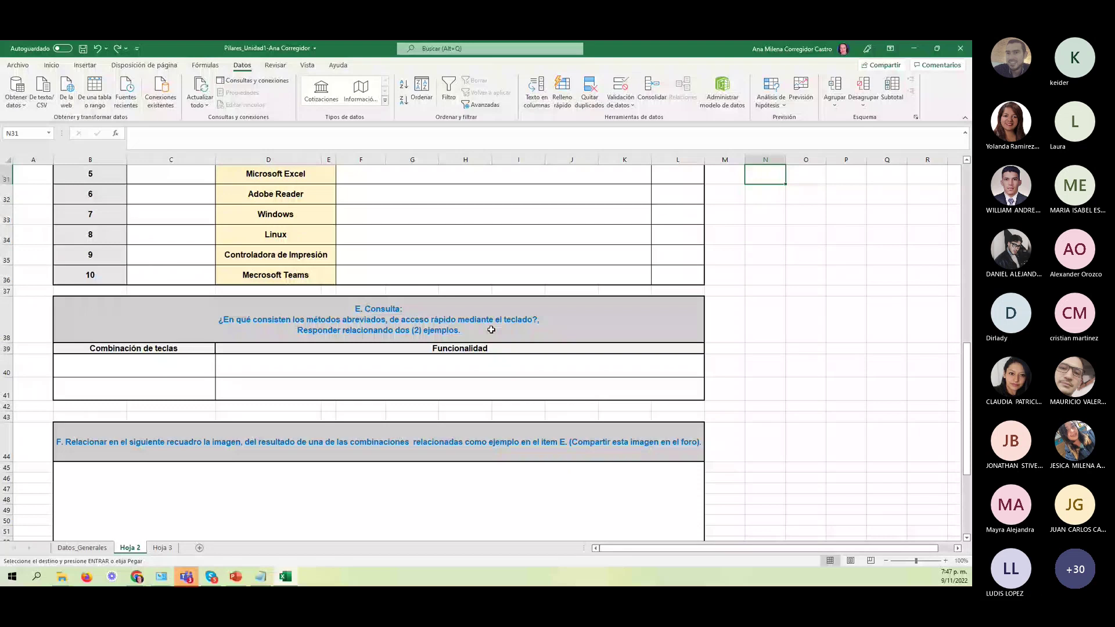
scroll(492, 330, "down", 1)
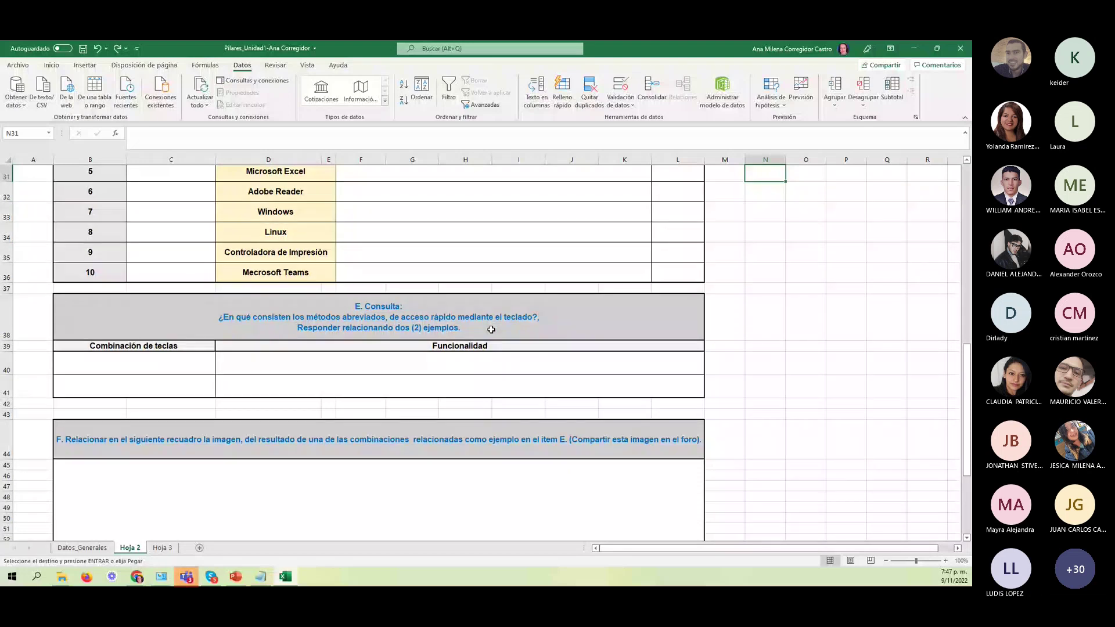
scroll(491, 330, "down", 2)
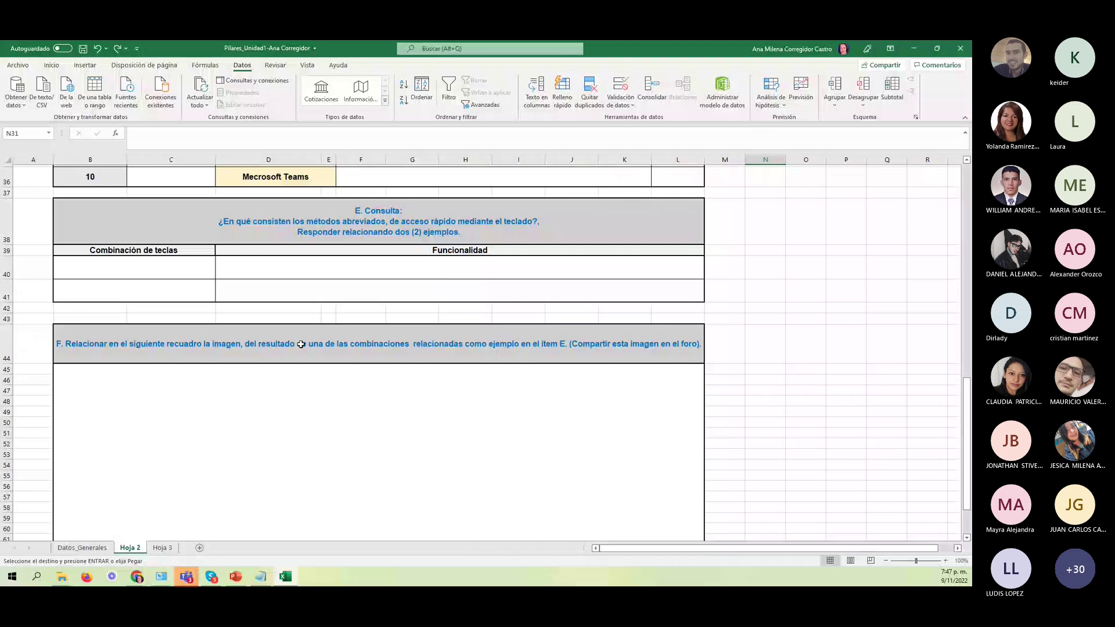
Switch to the Herramientas Teleinformáticas course agenda in Chrome to view its activities, and return to the workbook
mouse_move(138, 580)
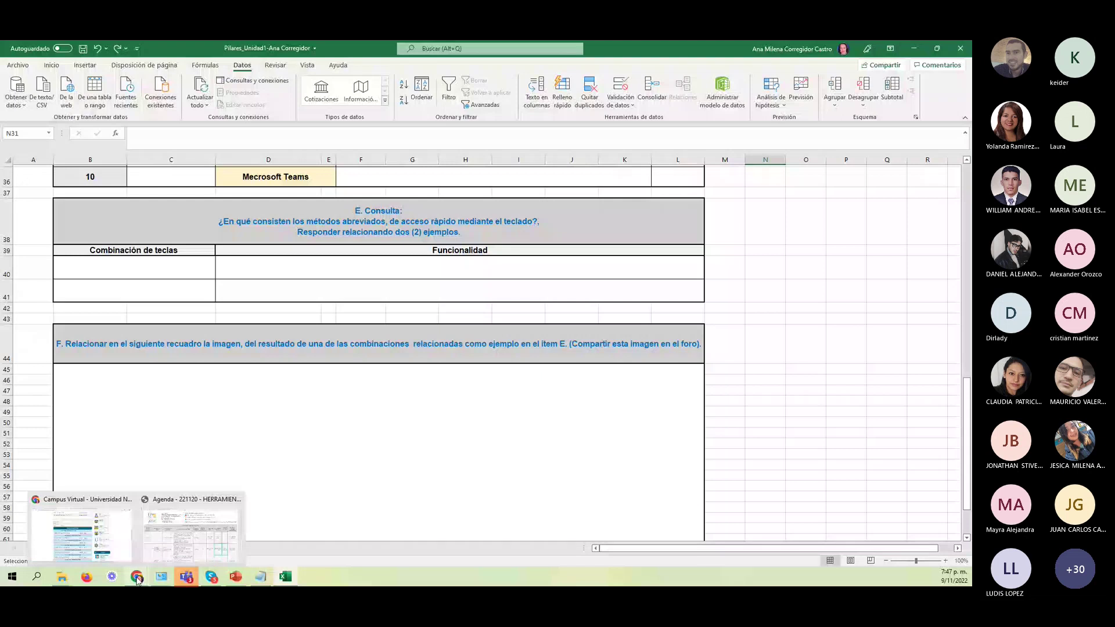
left_click(191, 531)
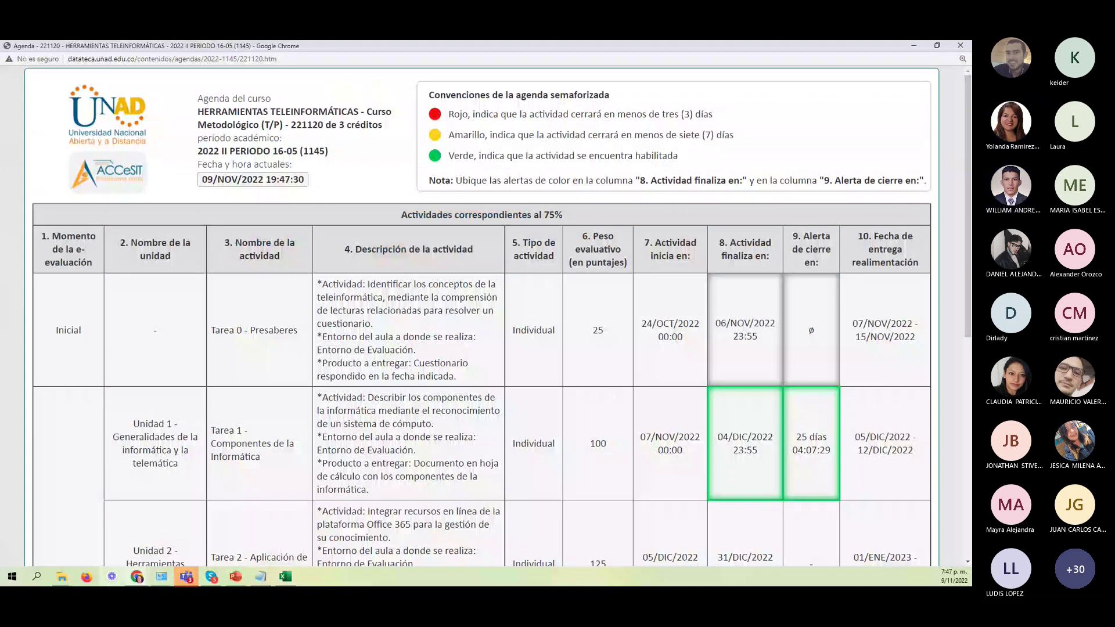
mouse_move(170, 581)
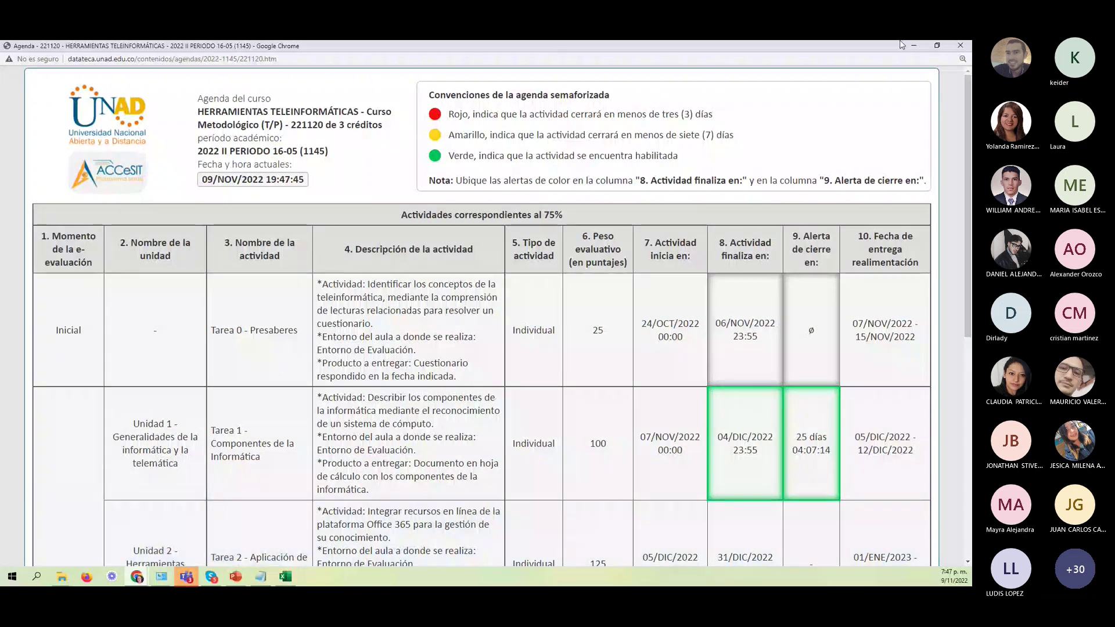
key("alt+Tab")
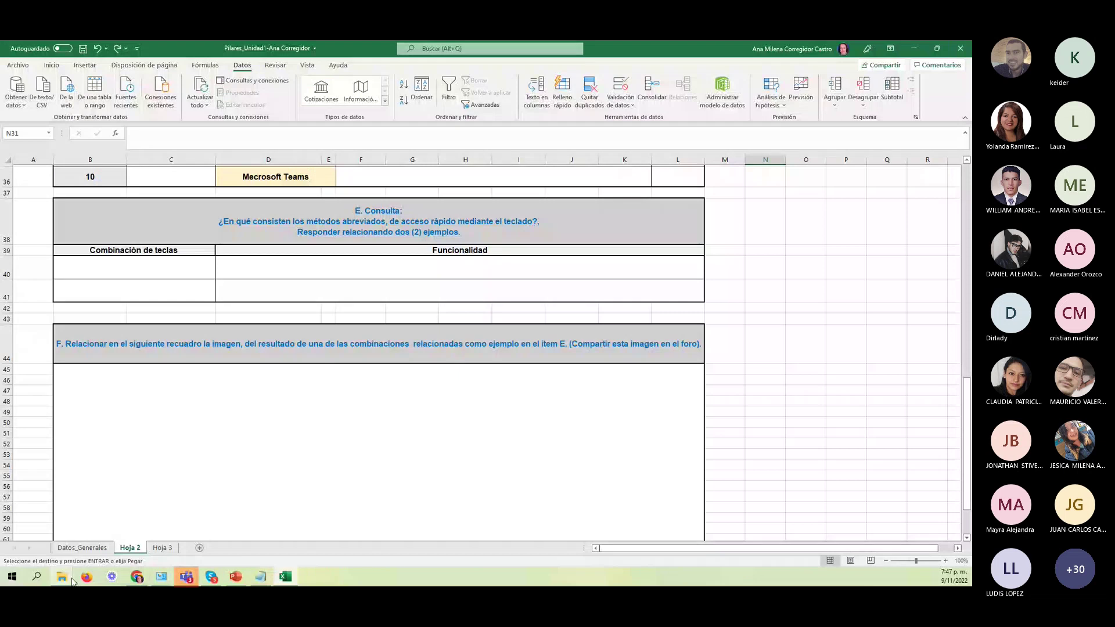
Open the Guía de actividades y rúbrica de evaluación PDF from File Explorer's 1145 folder and maximize its window
left_click(69, 578)
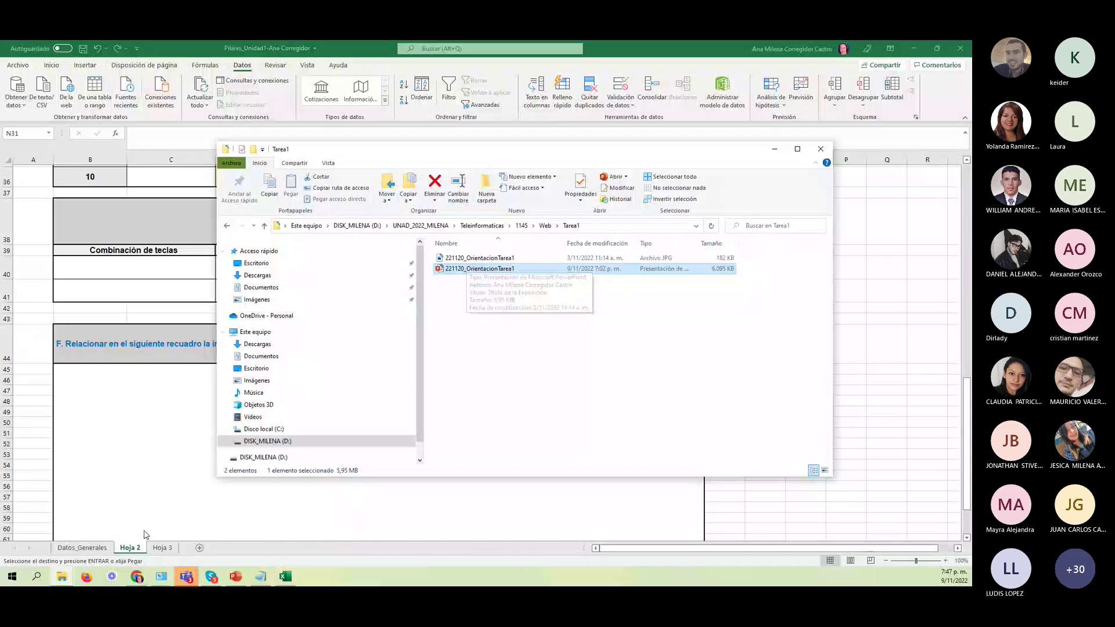
left_click(61, 577)
left_click(58, 542)
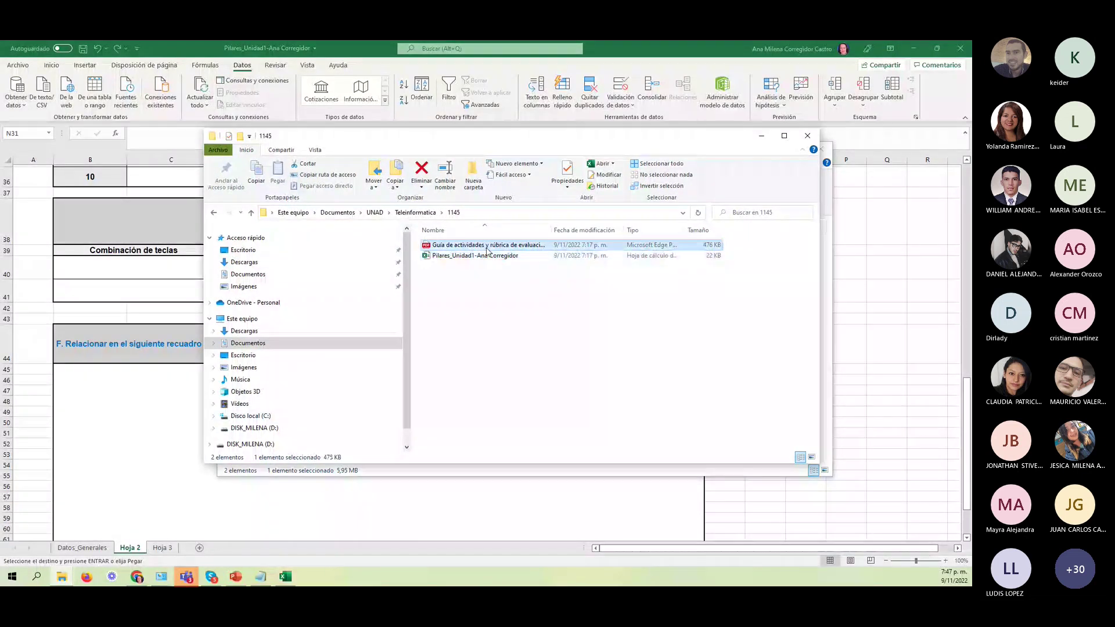
double_click(428, 246)
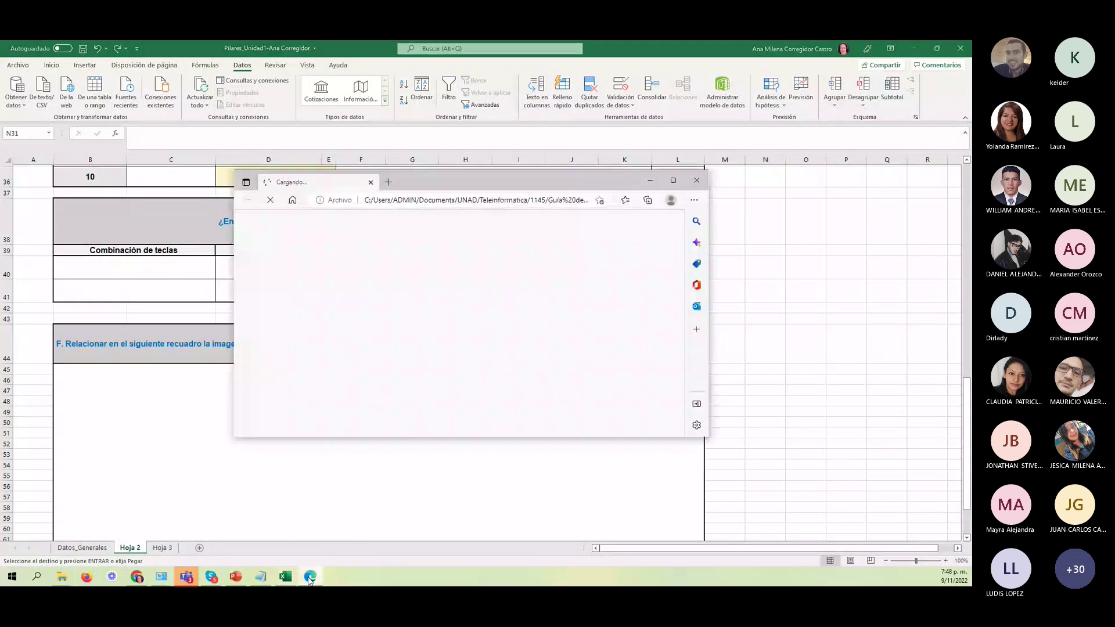
left_click(672, 180)
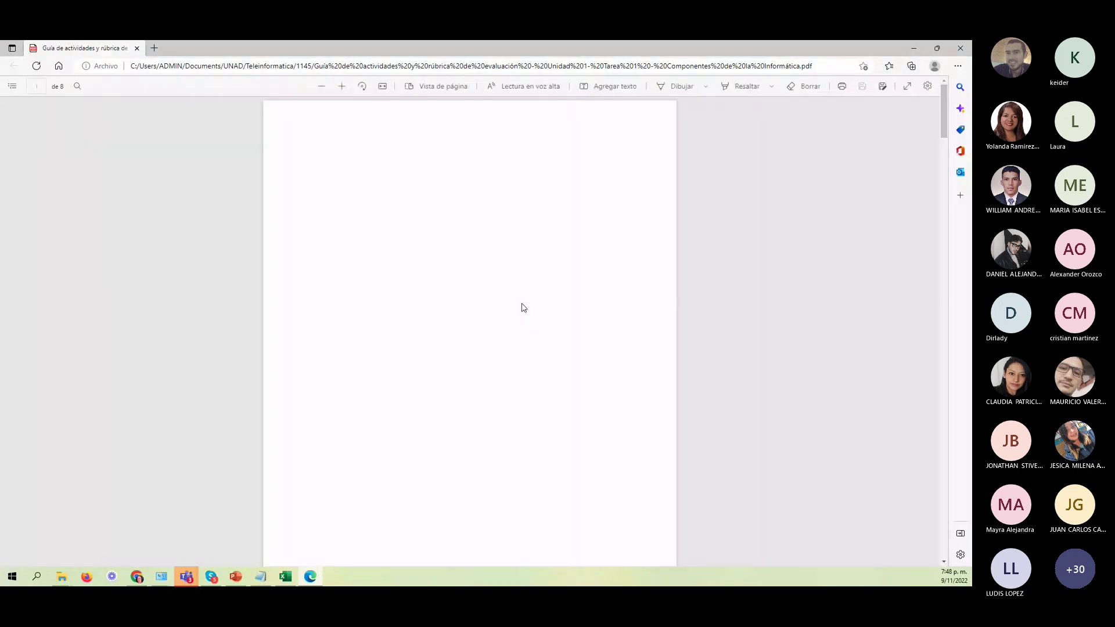
Examine the guide's instructions for the Datos_Generales and Hardware_Software sheets, through the Teclas Windows + G example in section F
scroll(651, 323, "up", 2)
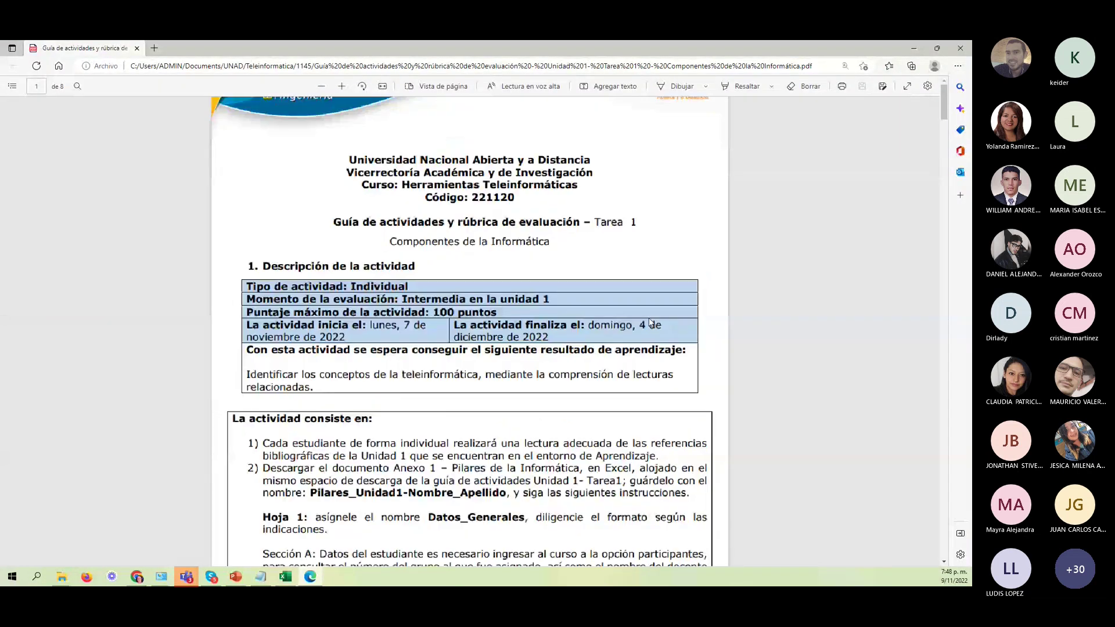
scroll(649, 323, "up", 2)
scroll(649, 318, "down", 10)
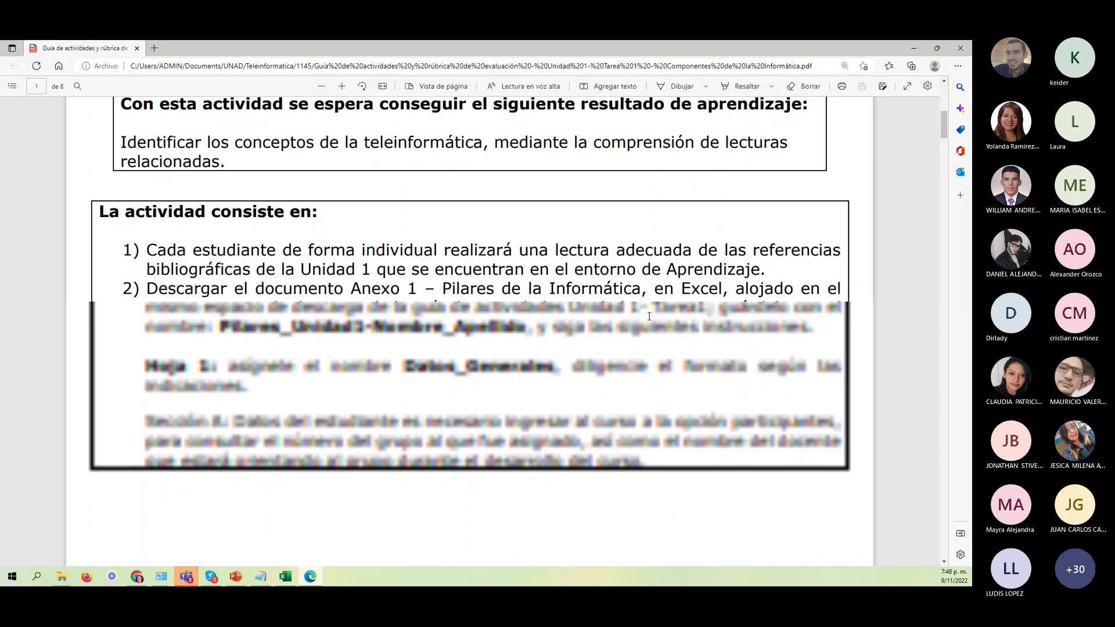
scroll(648, 319, "down", 8)
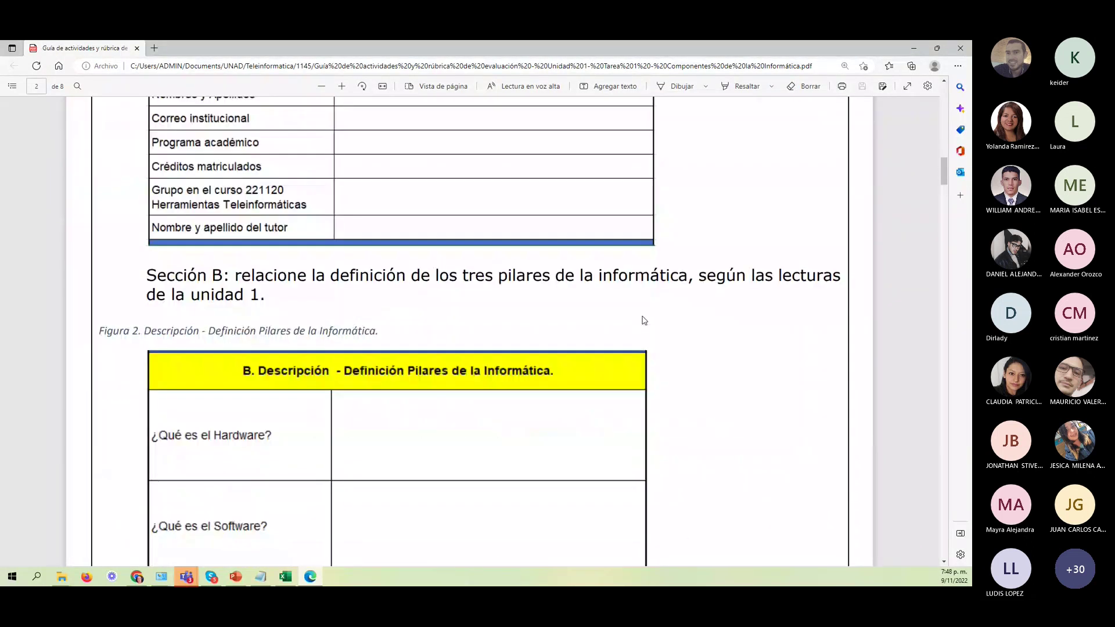
scroll(643, 319, "down", 2)
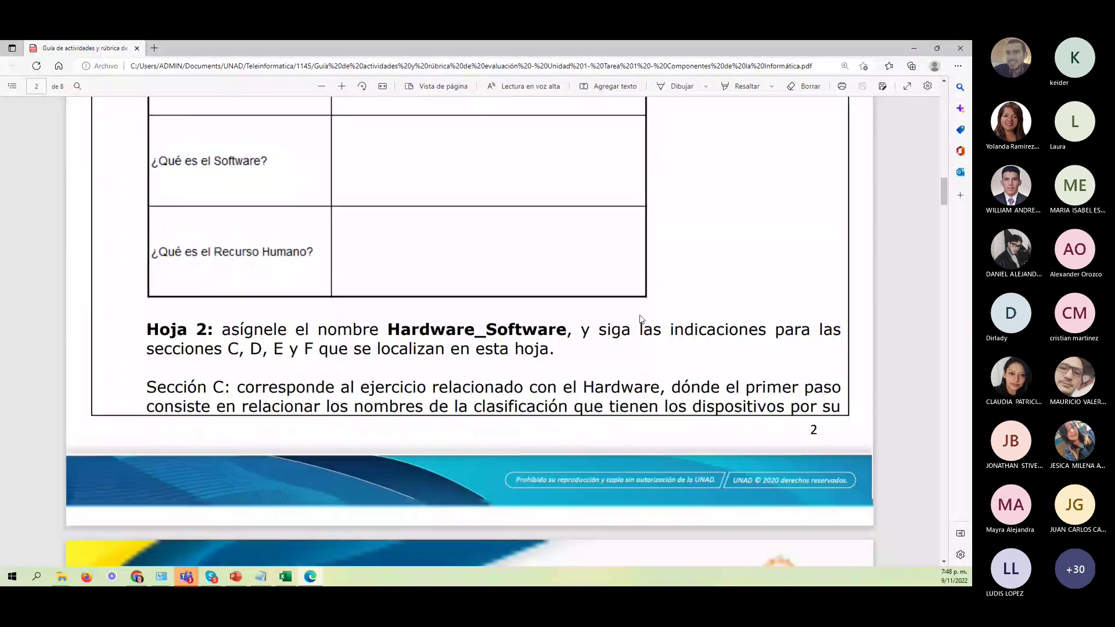
scroll(639, 315, "down", 10)
scroll(521, 292, "up", 4)
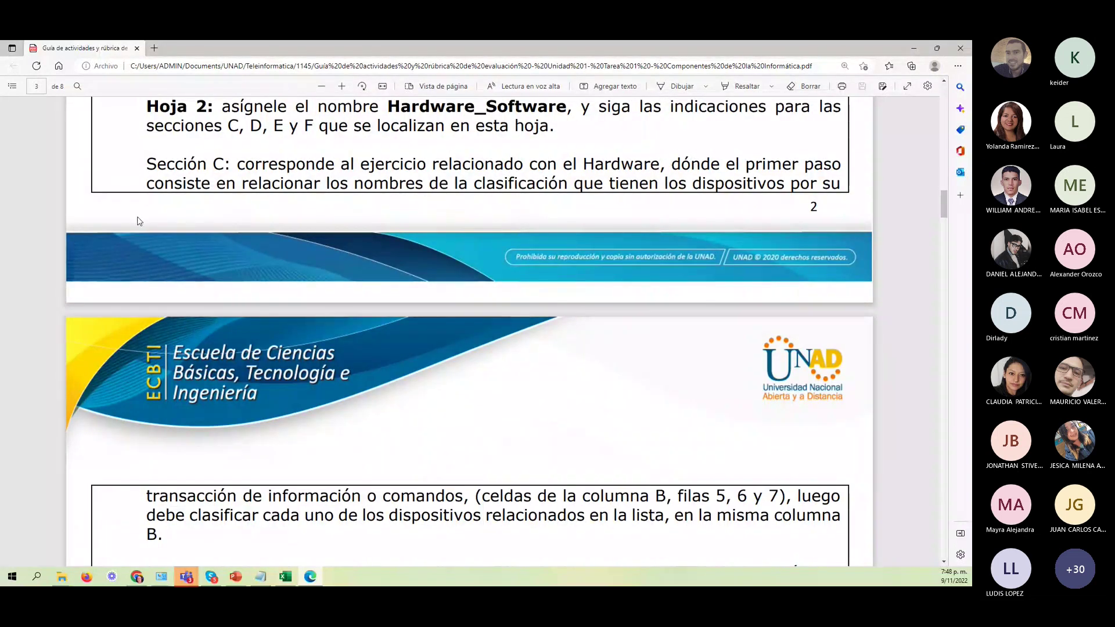
scroll(529, 269, "down", 2)
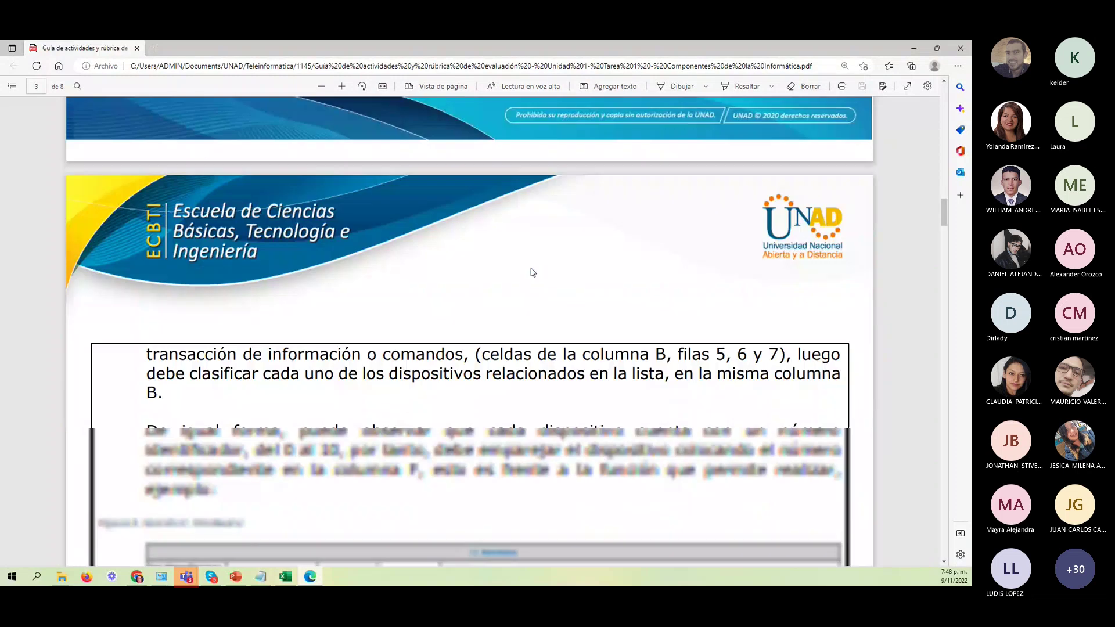
scroll(533, 271, "down", 2)
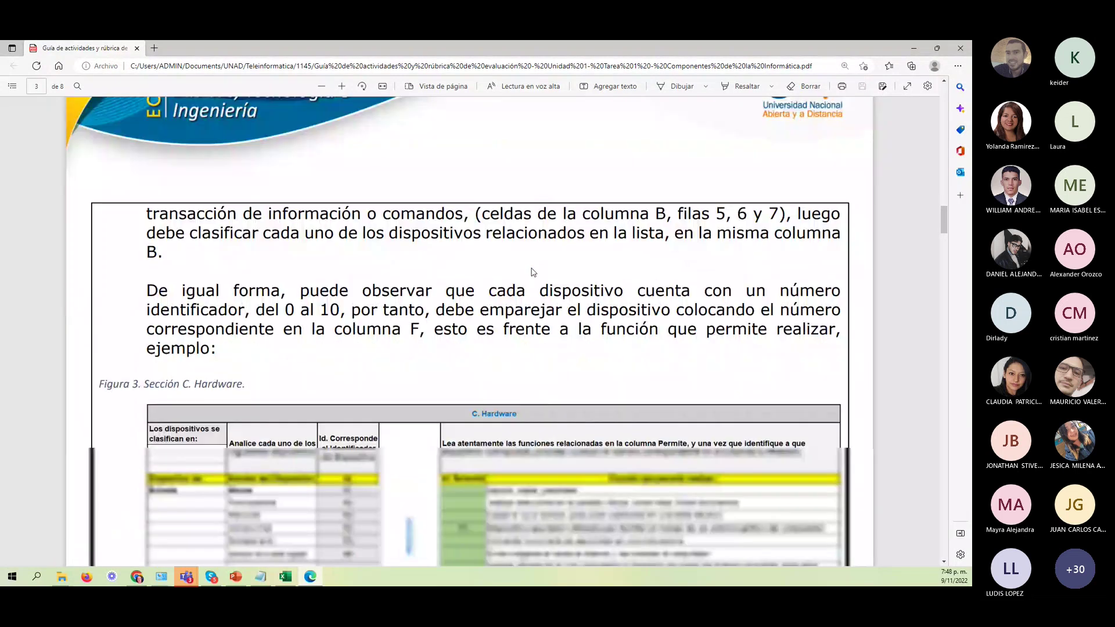
scroll(531, 271, "down", 6)
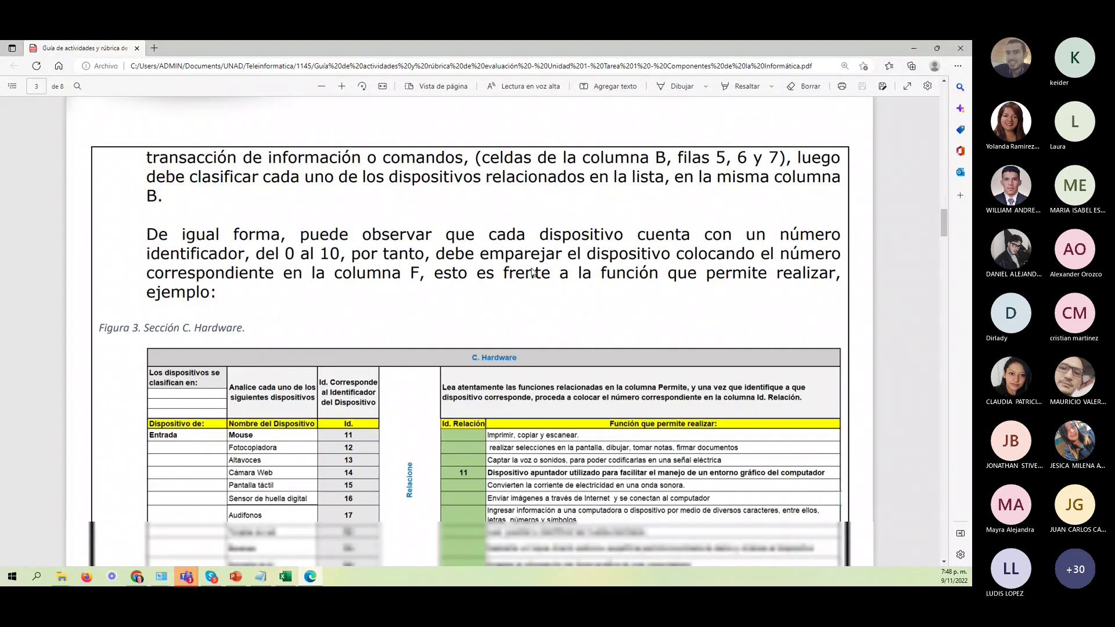
scroll(532, 265, "down", 12)
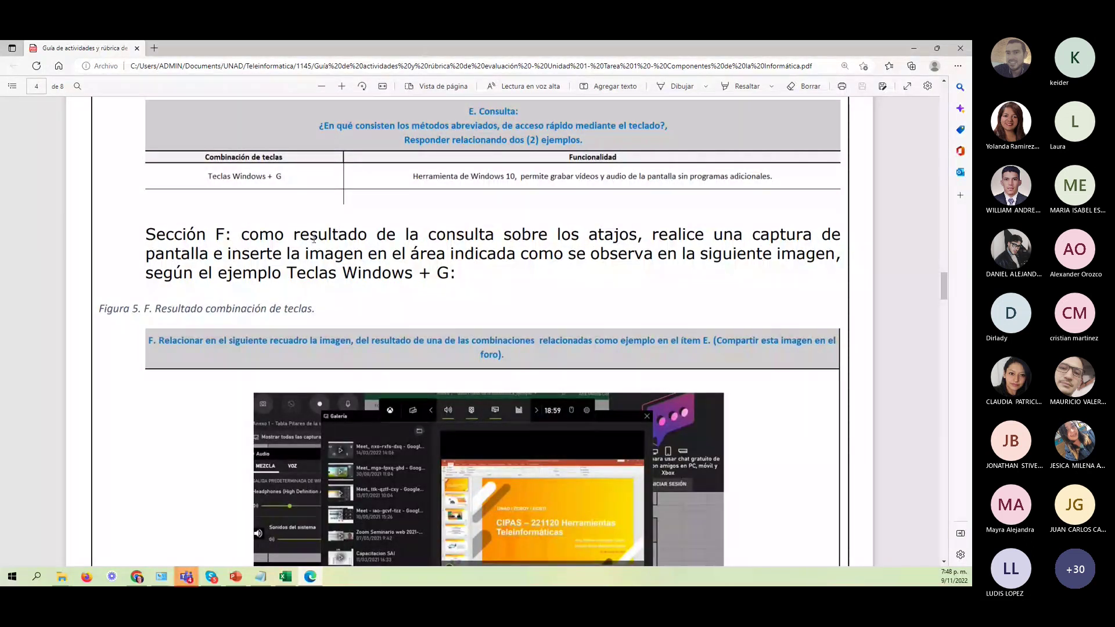
Examine the guide's section F instructions and example capture, highlighting the words Windows + G in the text
scroll(373, 252, "down", 2)
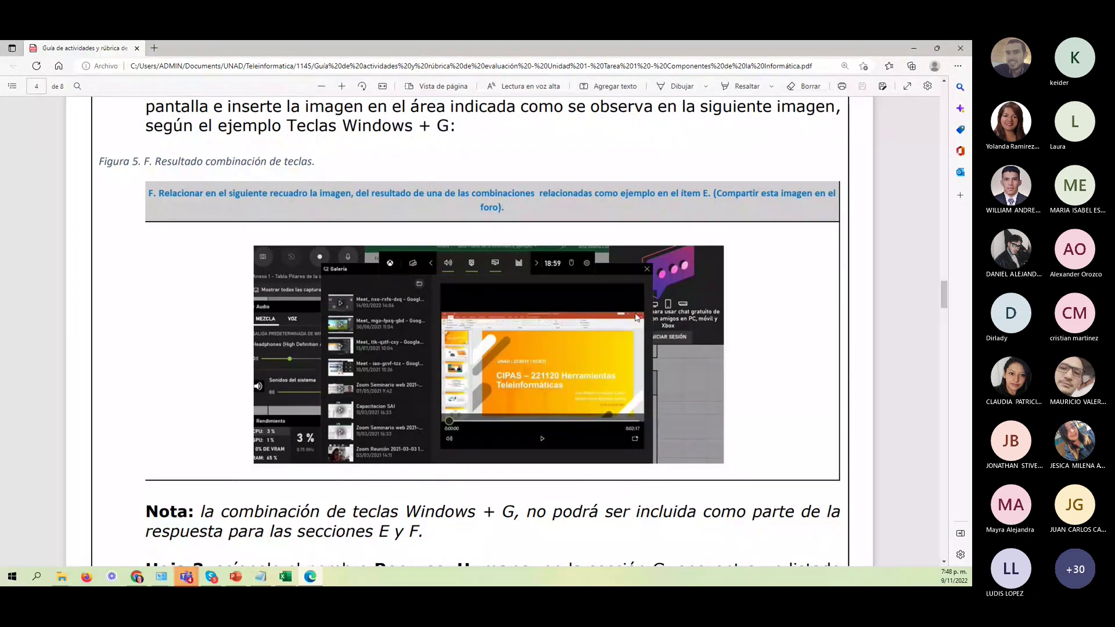
scroll(382, 204, "up", 2)
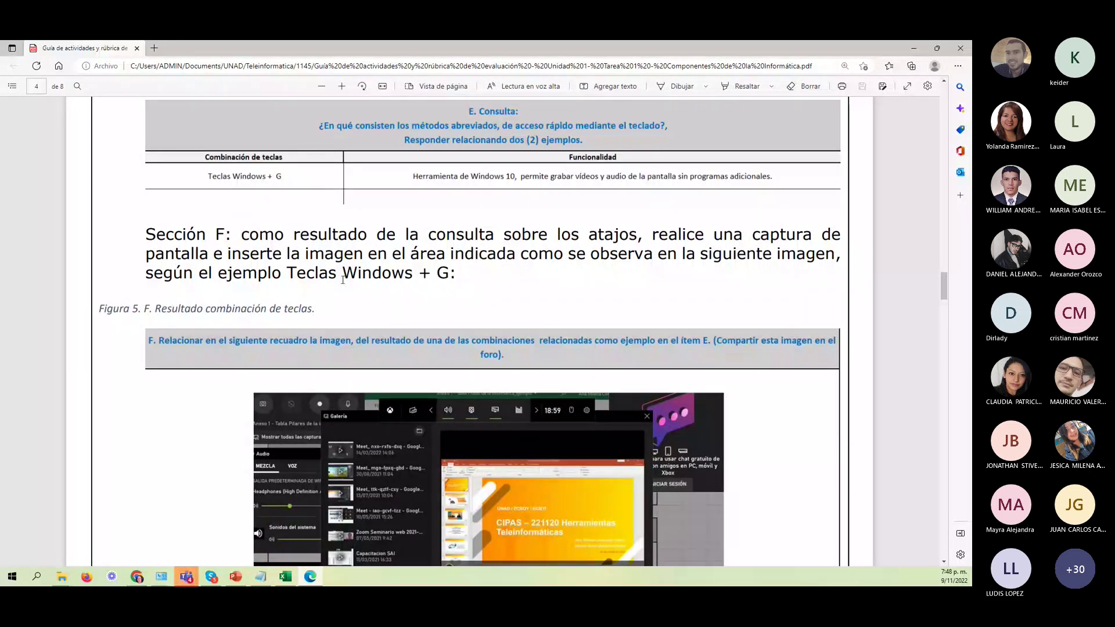
left_click_drag(338, 274, 456, 276)
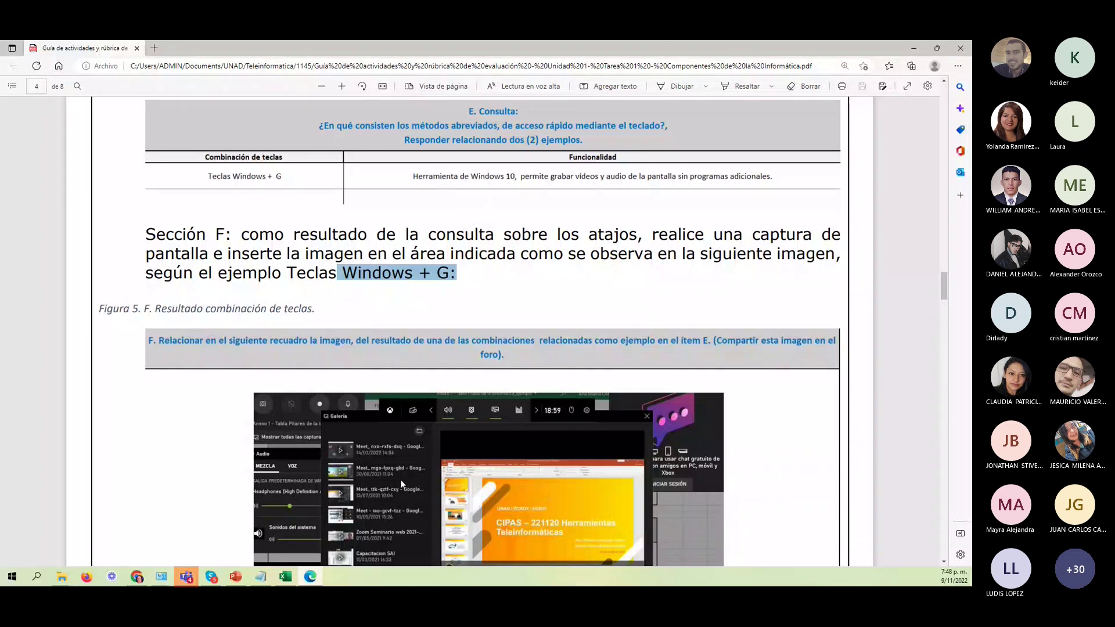
scroll(399, 462, "down", 2)
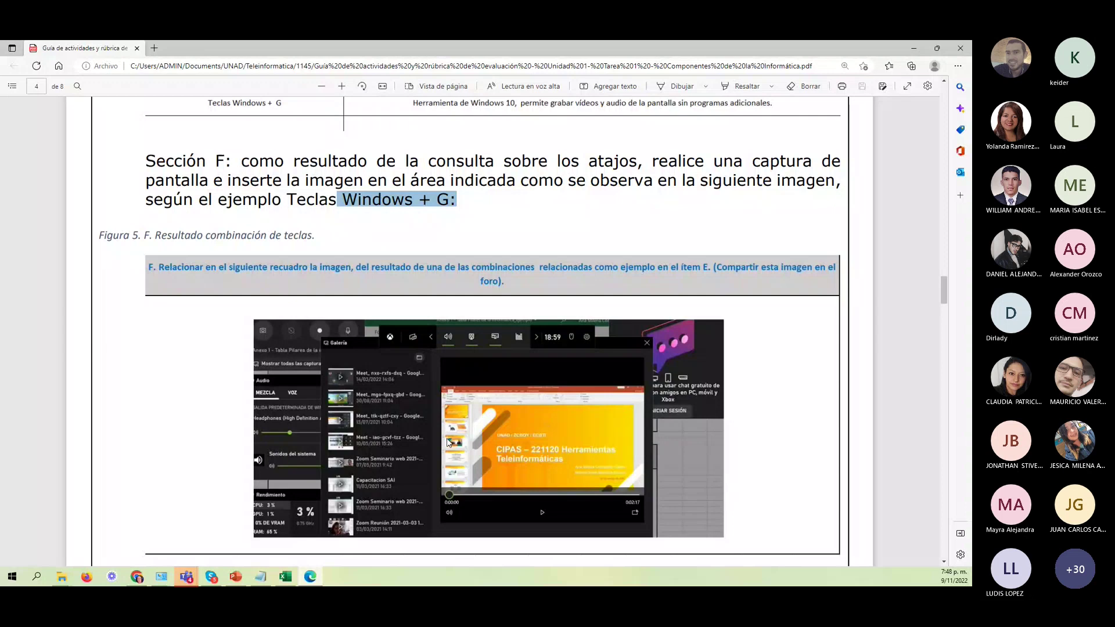
left_click(154, 366)
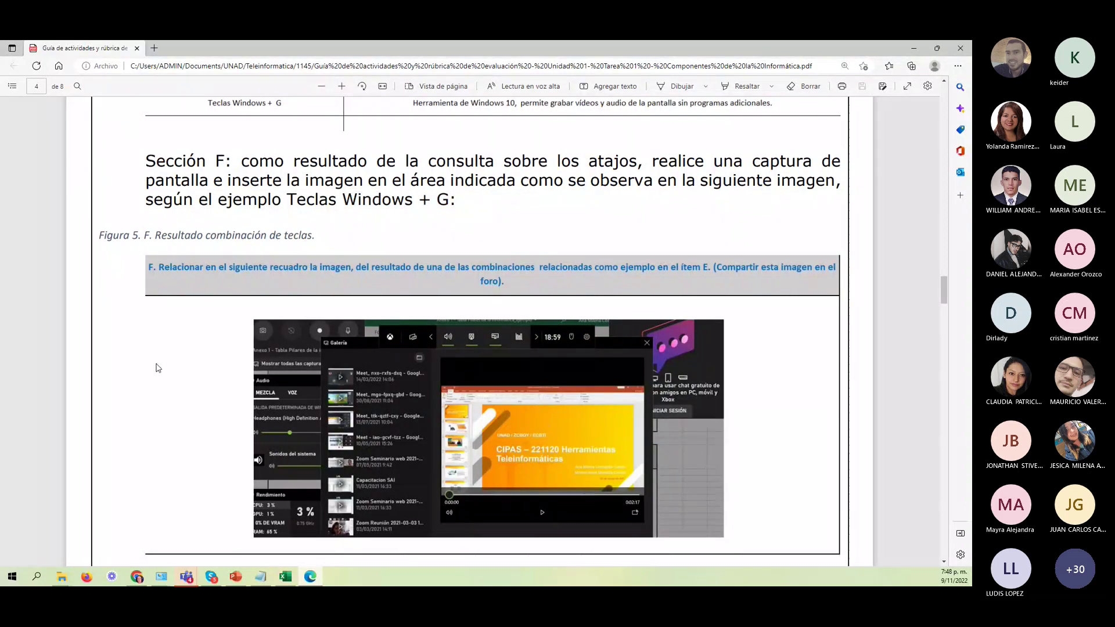
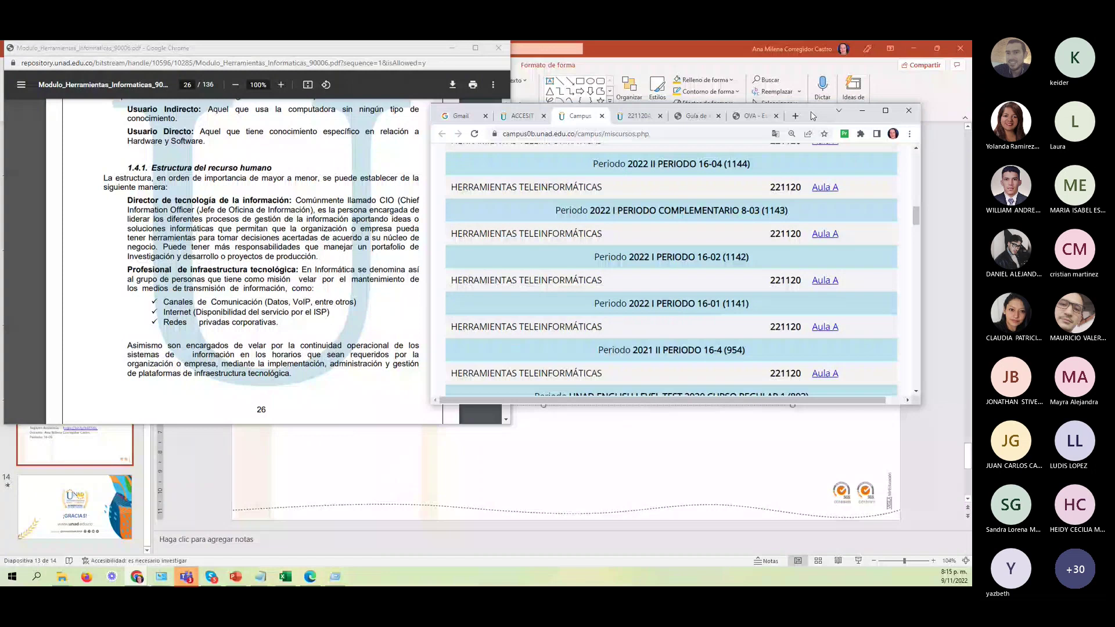
Switch to the Unit 1 contents page in Chrome, maximize the window, and open the HERRAMIENTAS TELEINFORMÁTICAS (221120A_1145) course home page
double_click(812, 115)
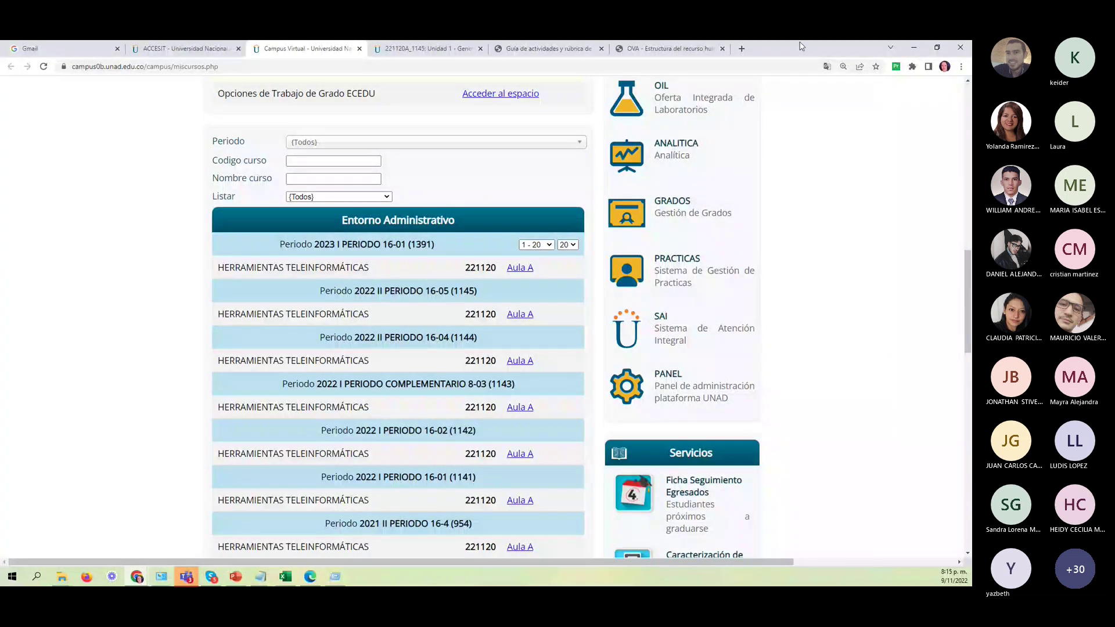
left_click_drag(802, 48, 719, 132)
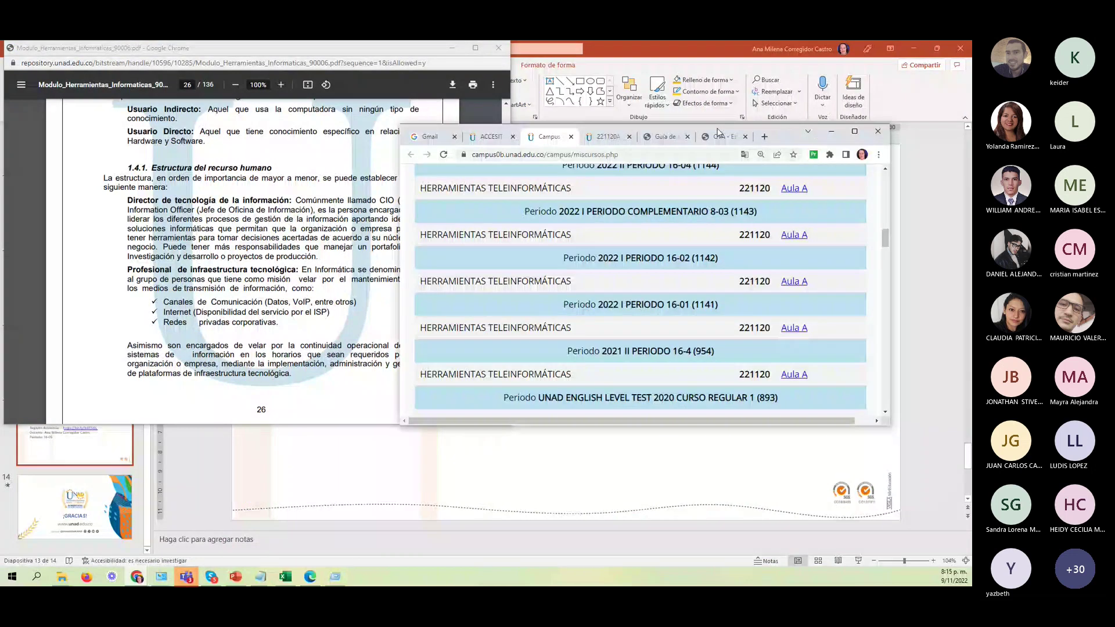
left_click(667, 138)
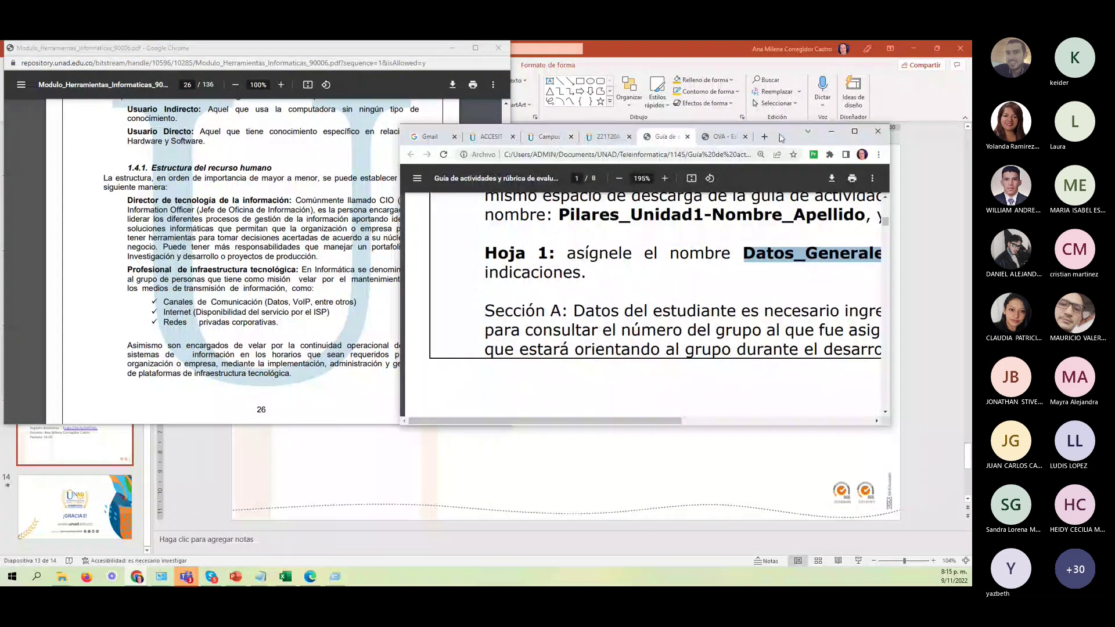
left_click(719, 138)
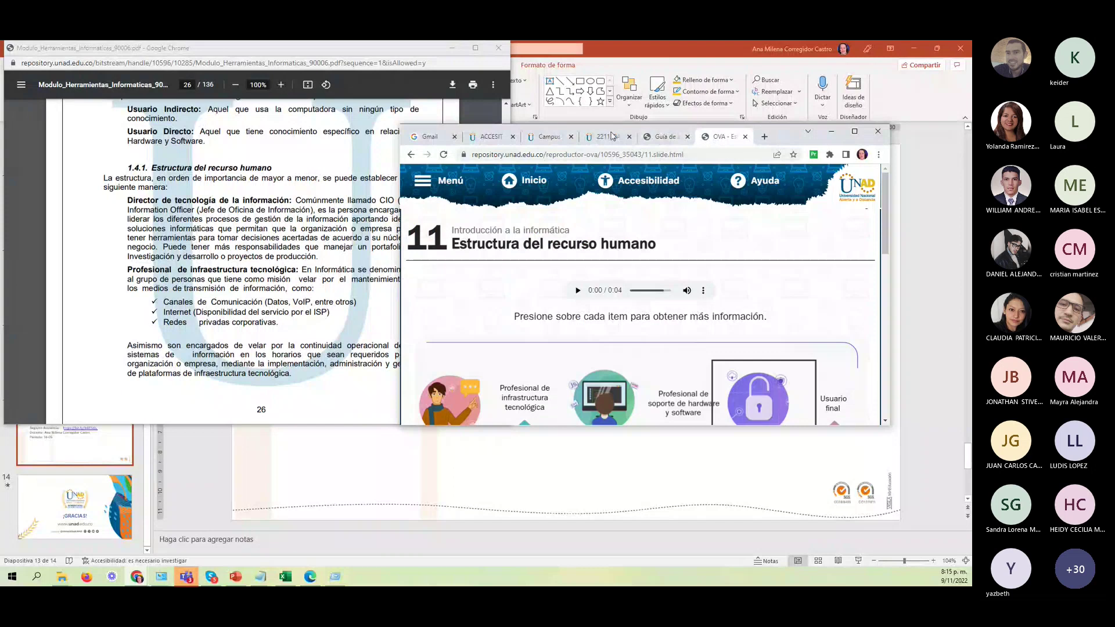
left_click(608, 137)
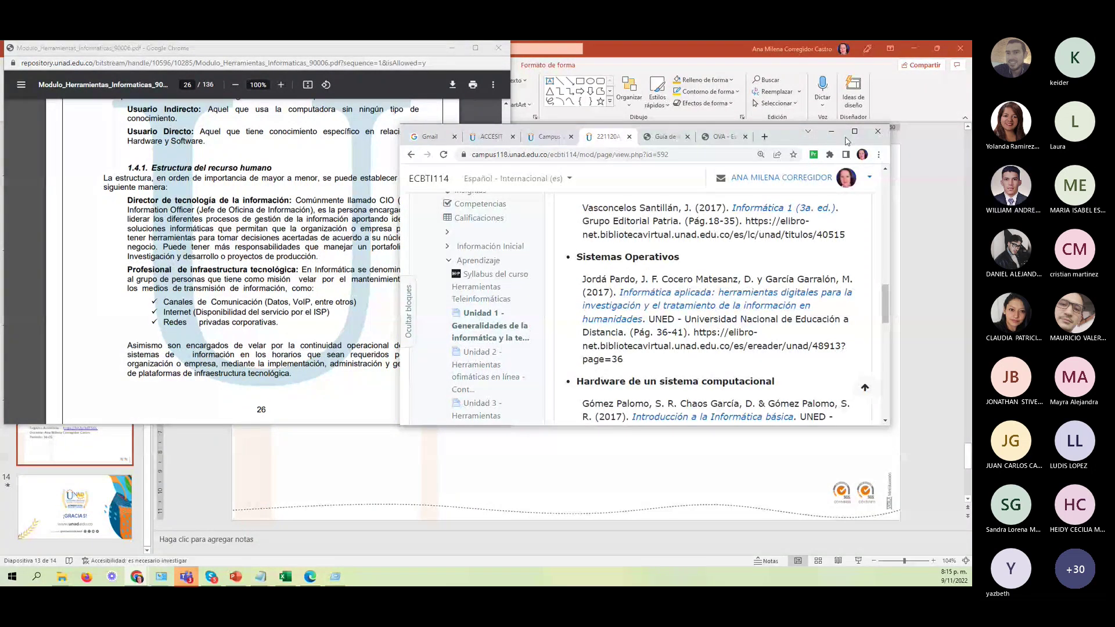
left_click(855, 132)
scroll(350, 212, "up", 1)
left_click(325, 279)
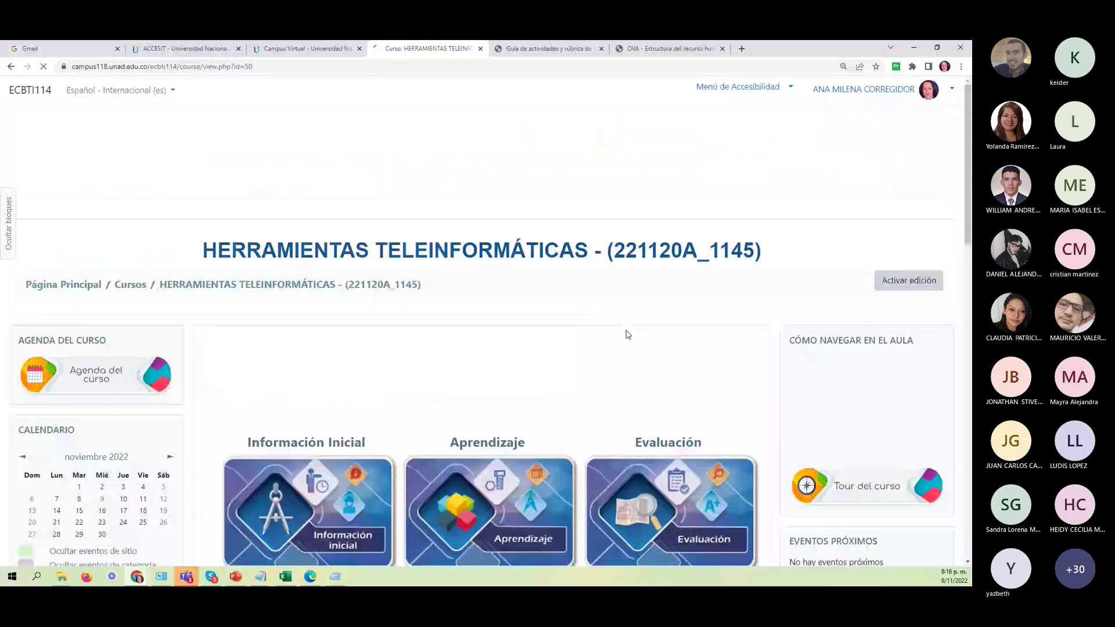
Open the Aprendizaje section of the course and enter the Foro de discusión - Unidad 1 - Tarea 1 - Componentes de la Informática
scroll(617, 334, "down", 3)
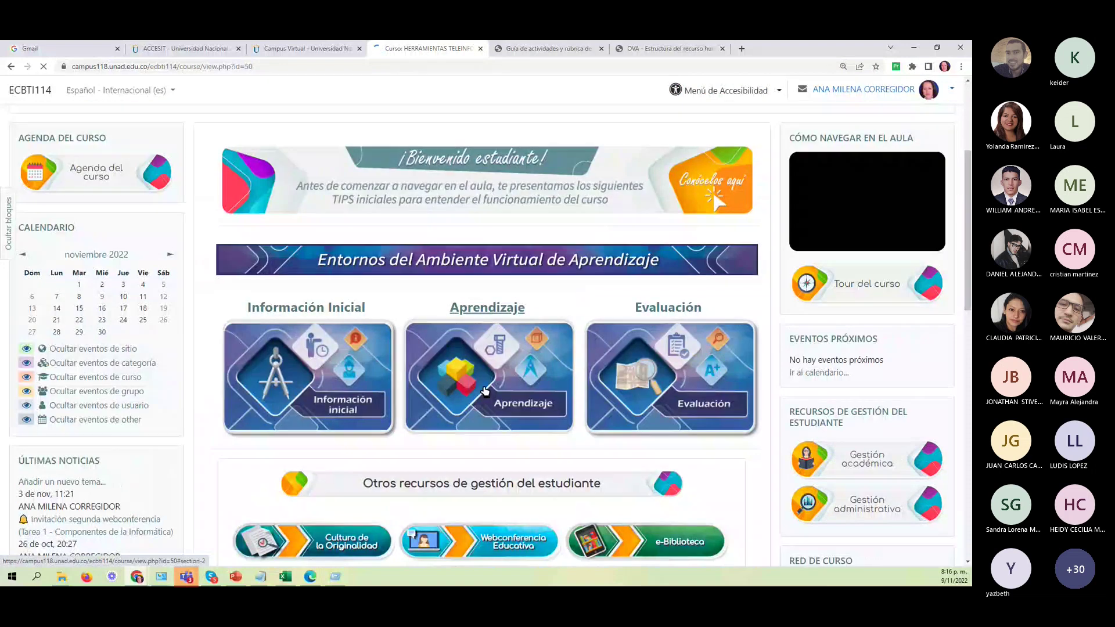
left_click(485, 391)
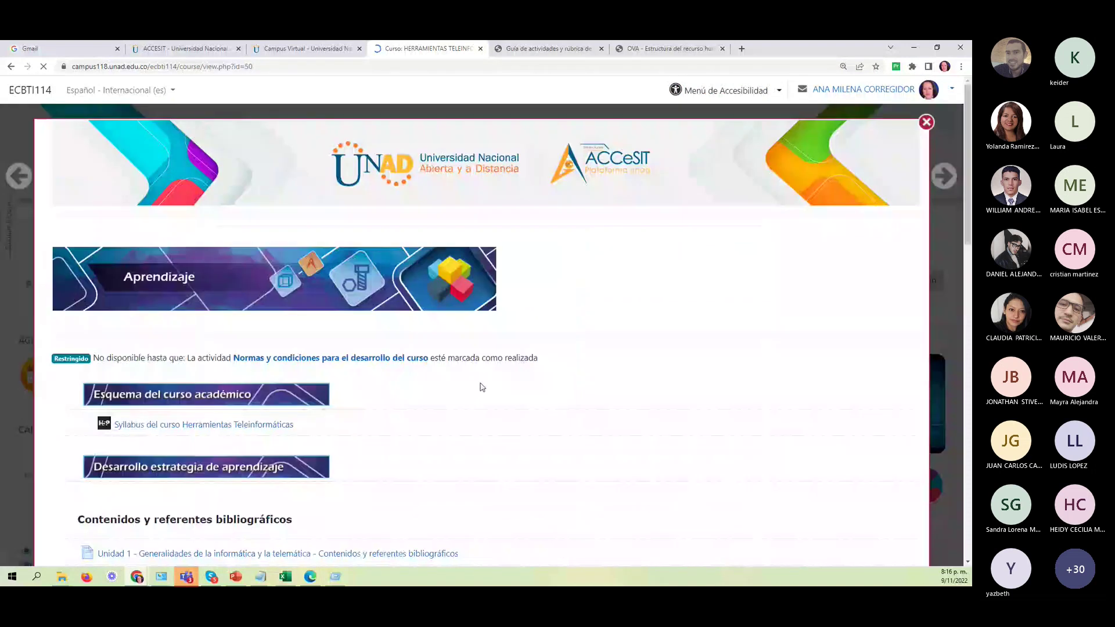
scroll(486, 383, "down", 3)
scroll(486, 379, "down", 5)
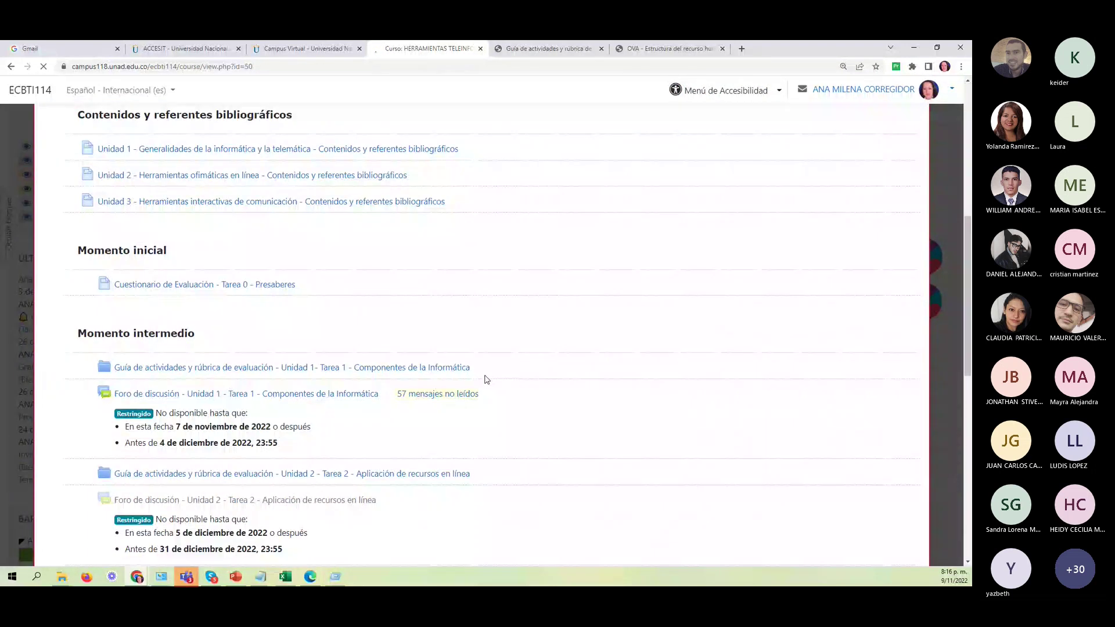
scroll(487, 379, "down", 3)
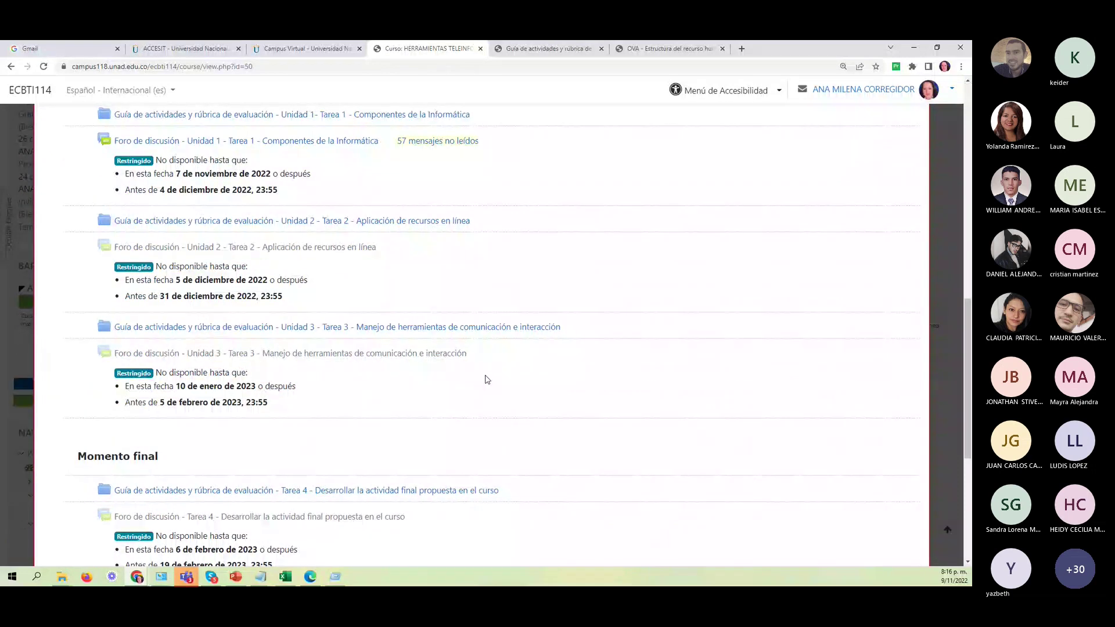
scroll(329, 245, "up", 3)
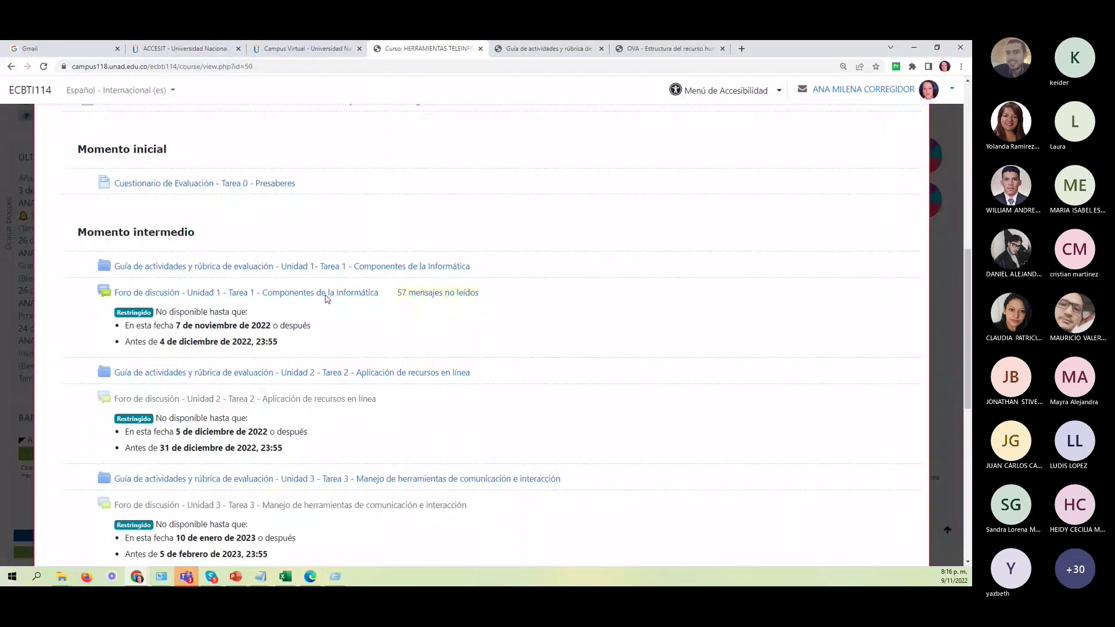
left_click(274, 294)
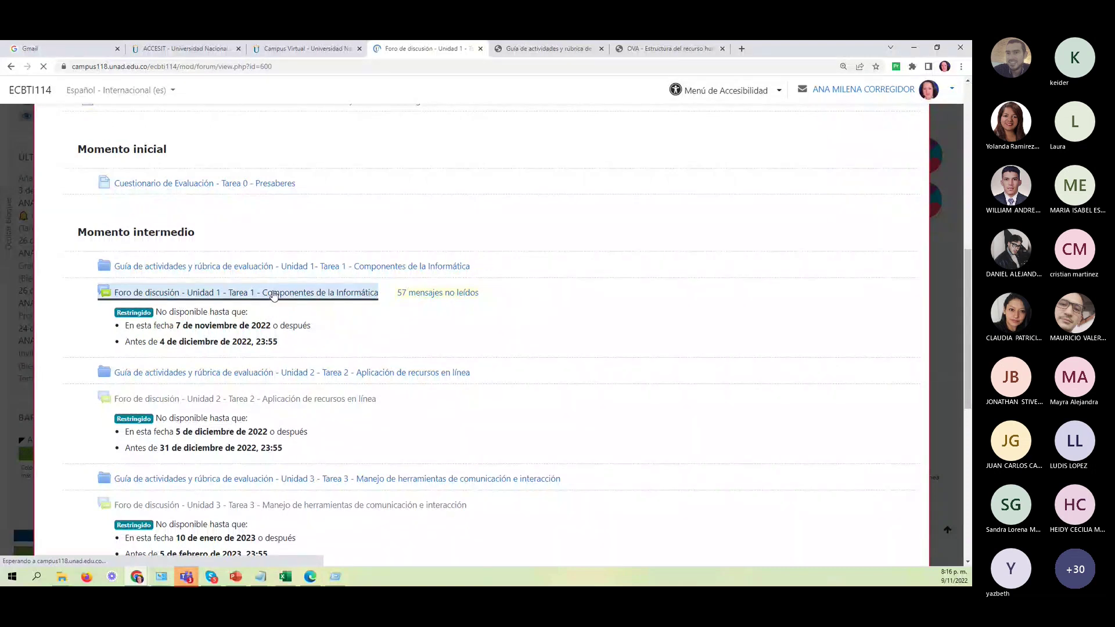
Look over the forum guidelines and debate list, and open group 221120_2's Desarrollo de la Tarea 1 discussion
scroll(444, 323, "down", 2)
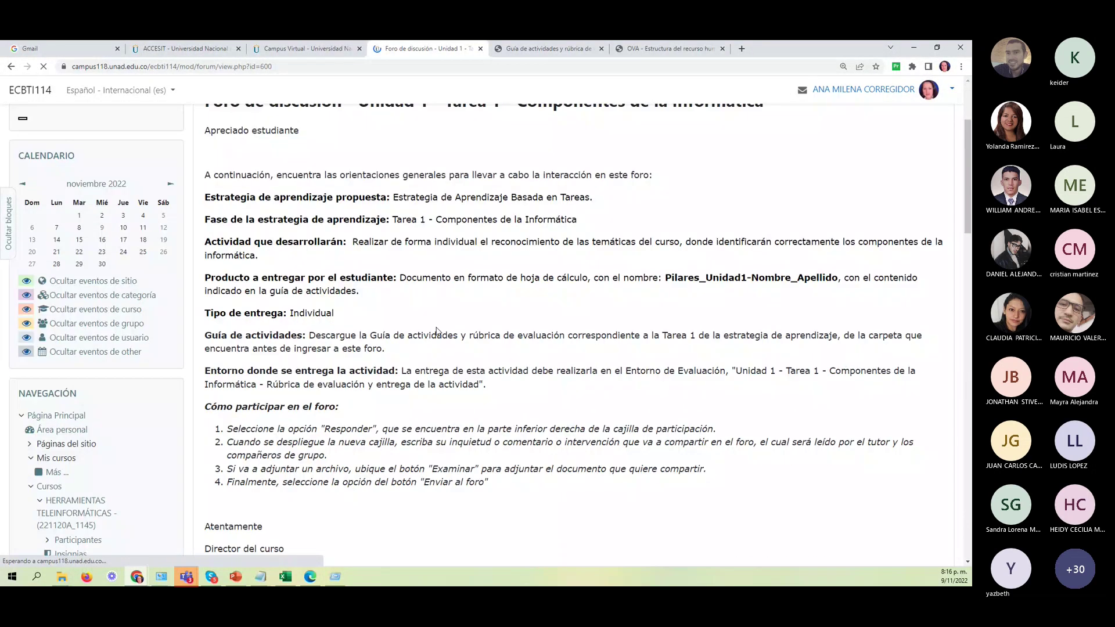
scroll(437, 329, "down", 10)
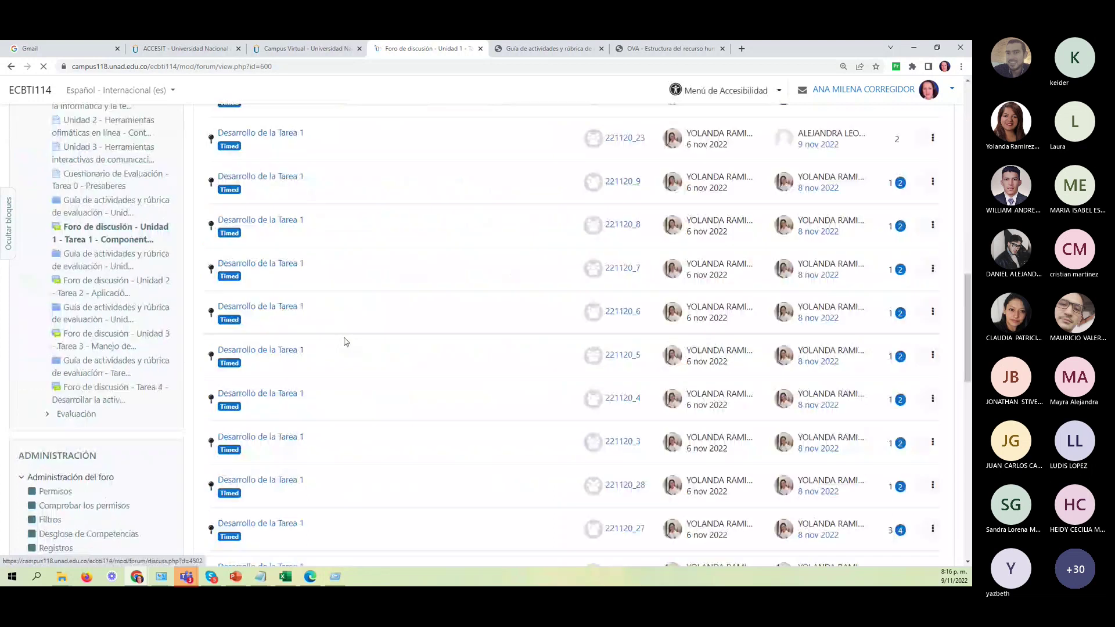
scroll(346, 343, "up", 8)
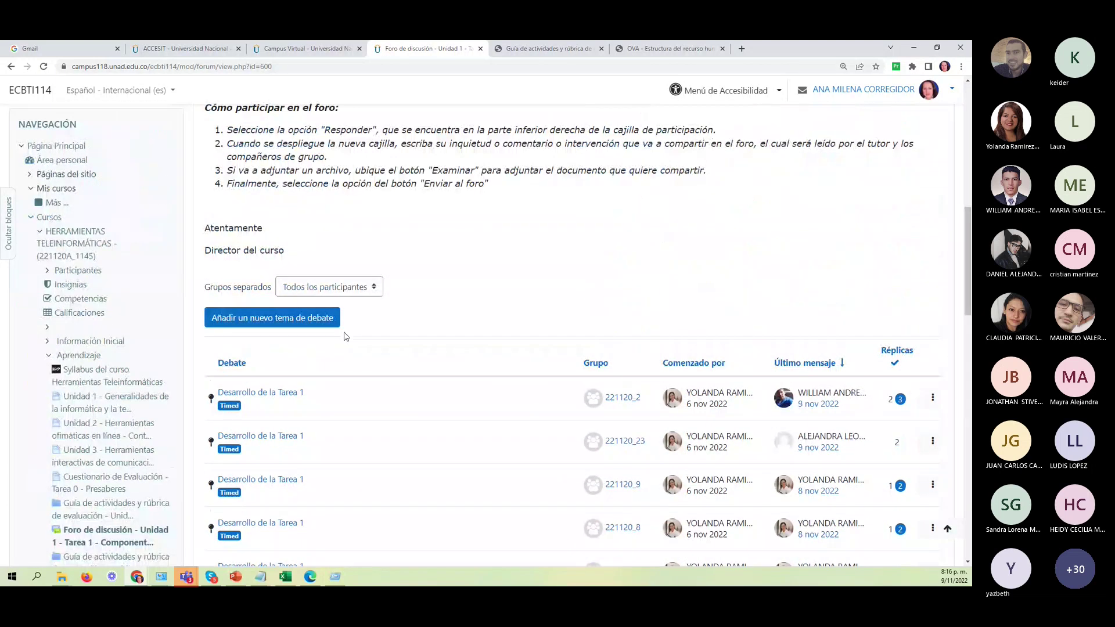
left_click(293, 397)
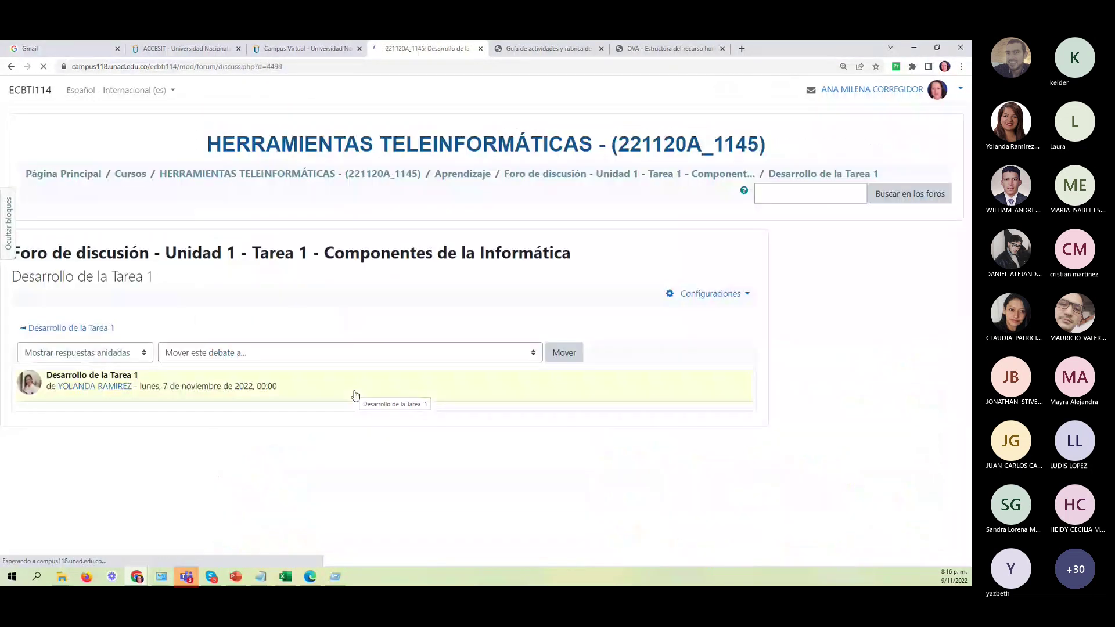
Examine the tutor's steps and attachments for Tarea 1, and the student's reply with the attached Avances unidad 1.docx
scroll(673, 387, "down", 10)
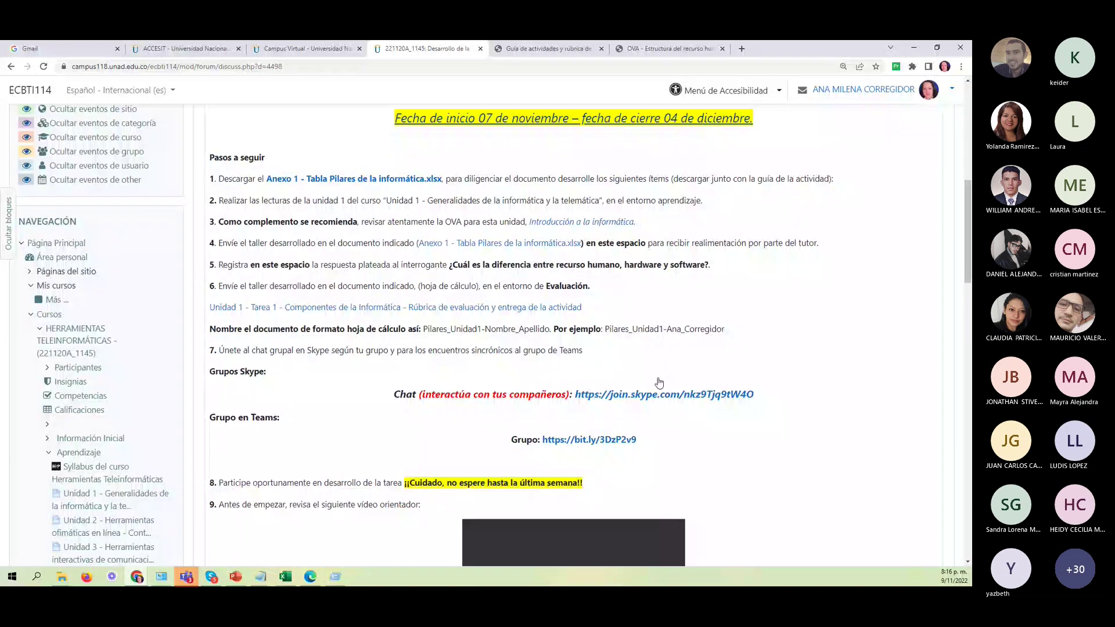
scroll(227, 280, "down", 4)
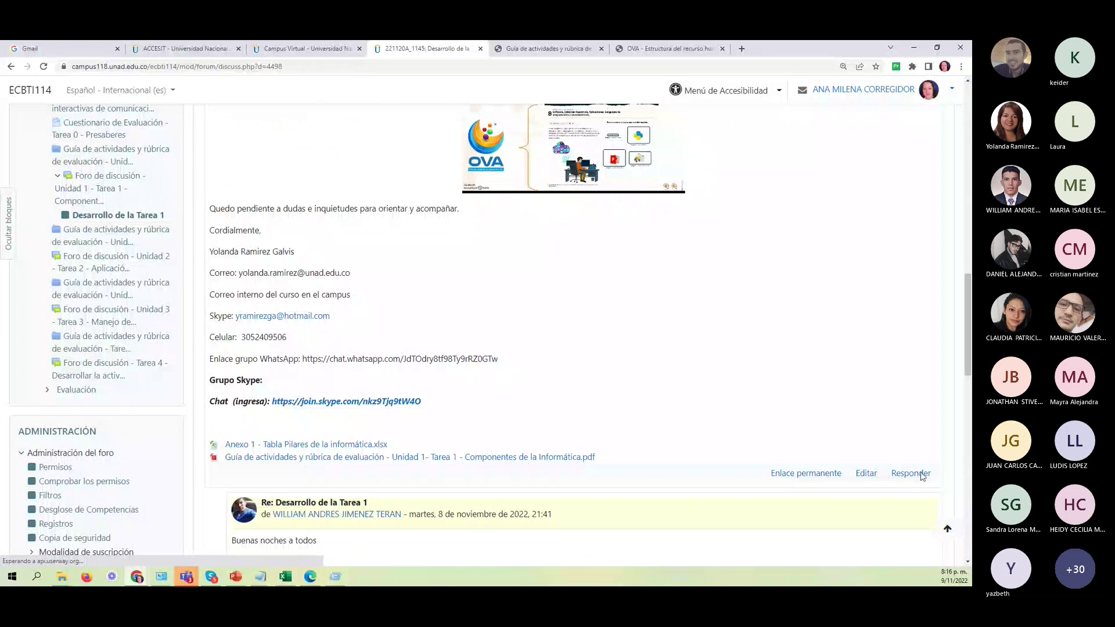
scroll(301, 422, "down", 3)
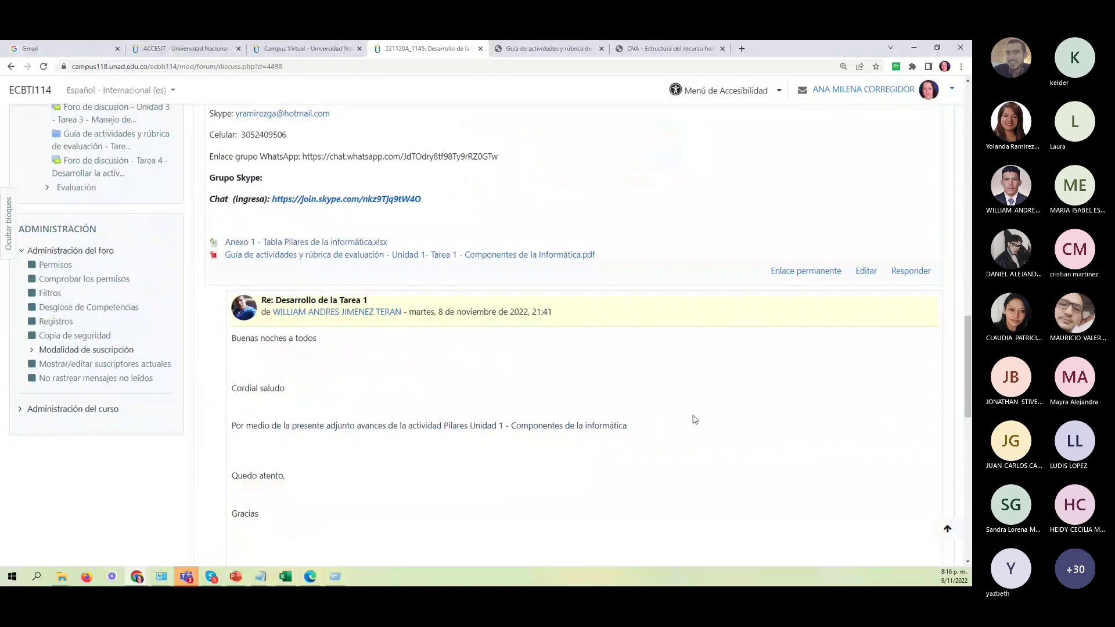
scroll(694, 420, "down", 2)
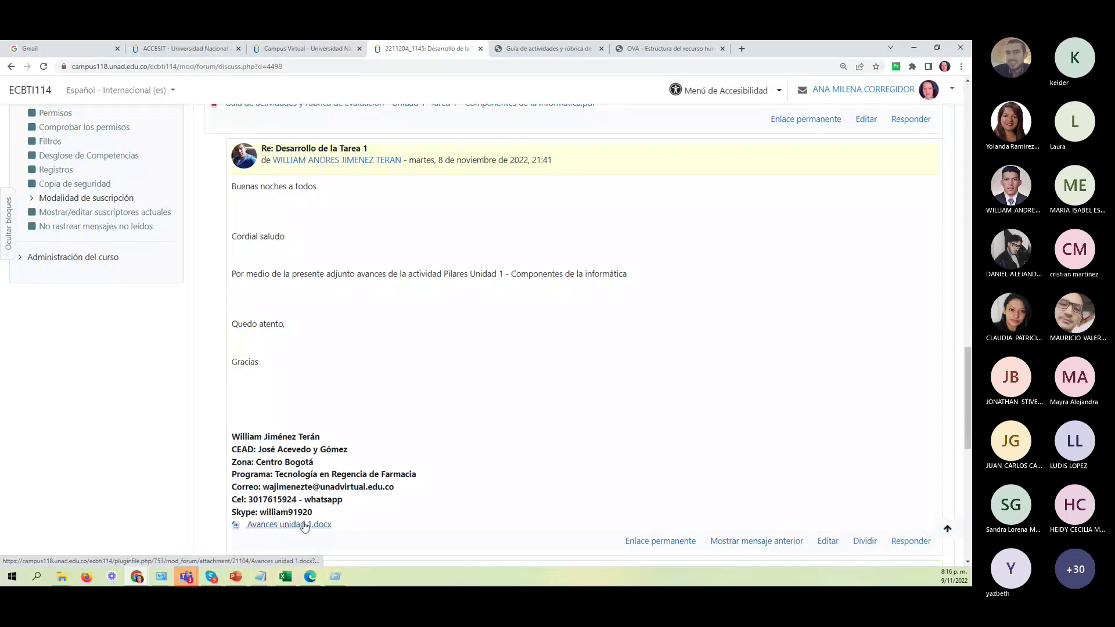
scroll(639, 465, "up", 2)
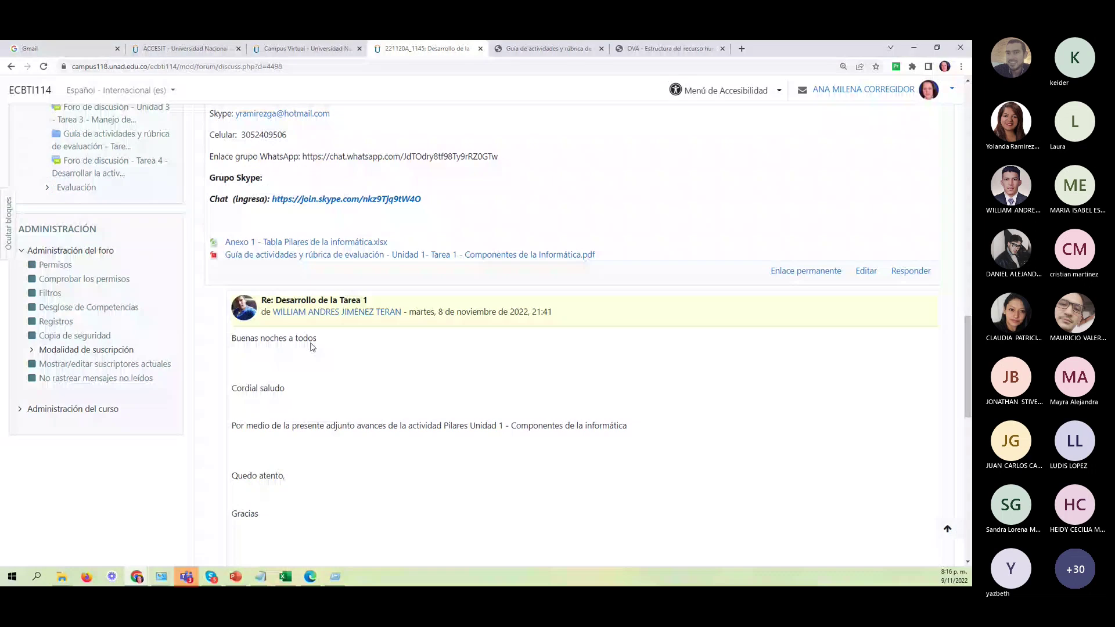
Start a reply to the tutor's Tarea 1 post, open a second reply form in a new tab, and expand the first to advanced mode
left_click(913, 273)
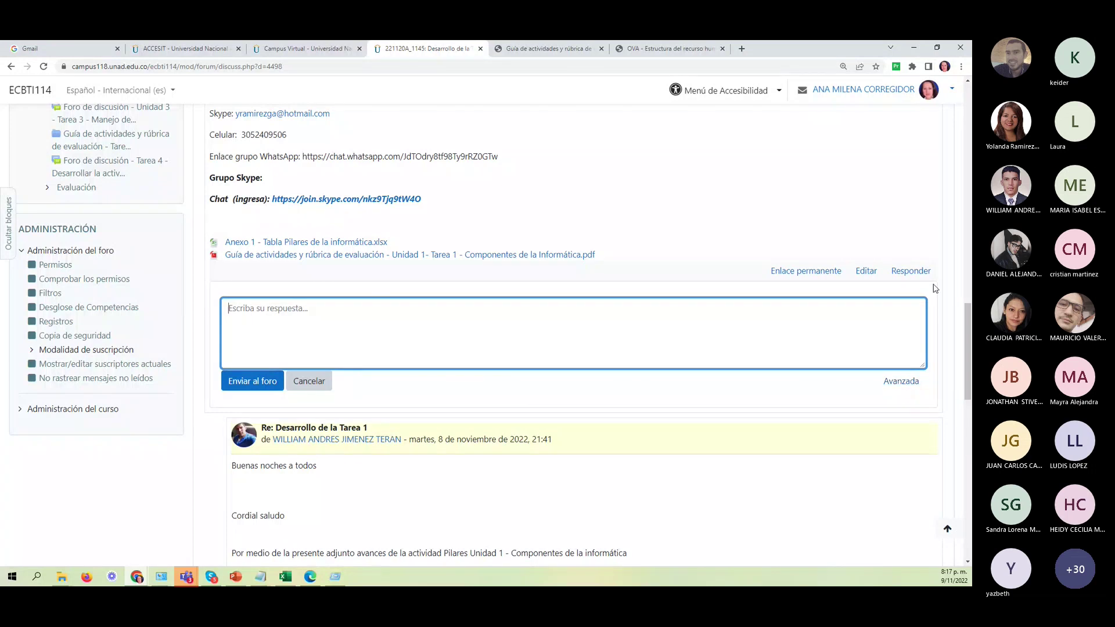
right_click(917, 276)
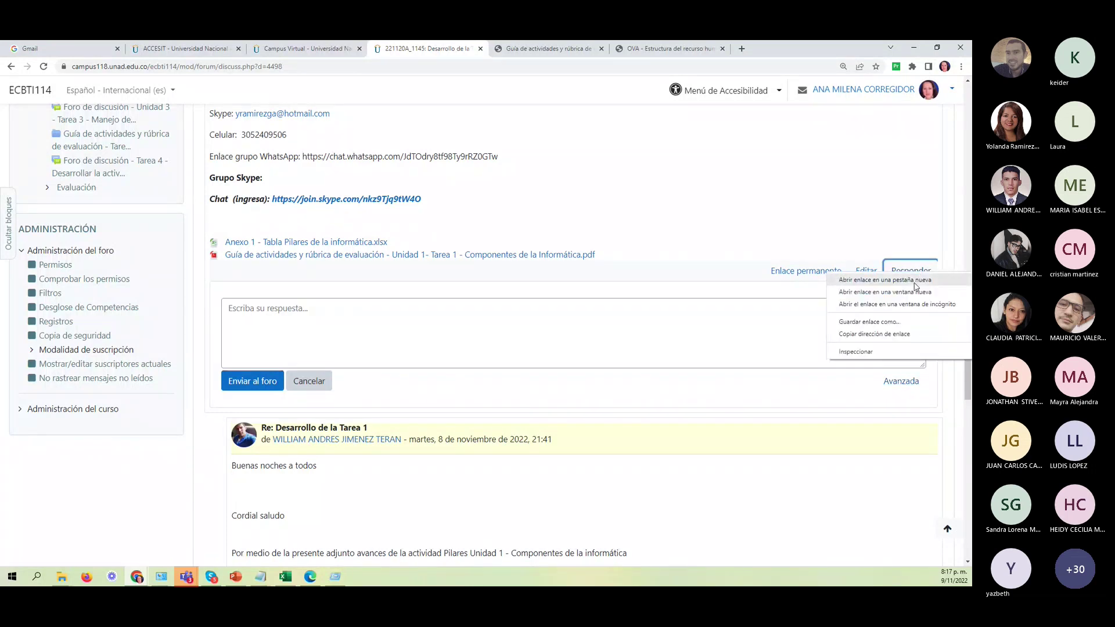
left_click(916, 287)
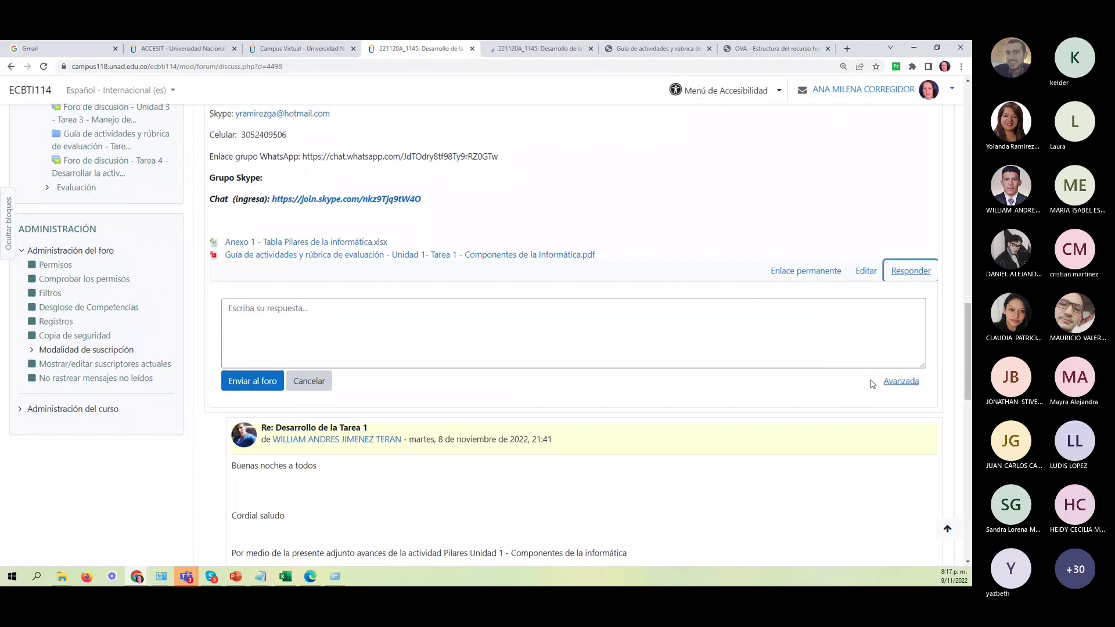
left_click(913, 382)
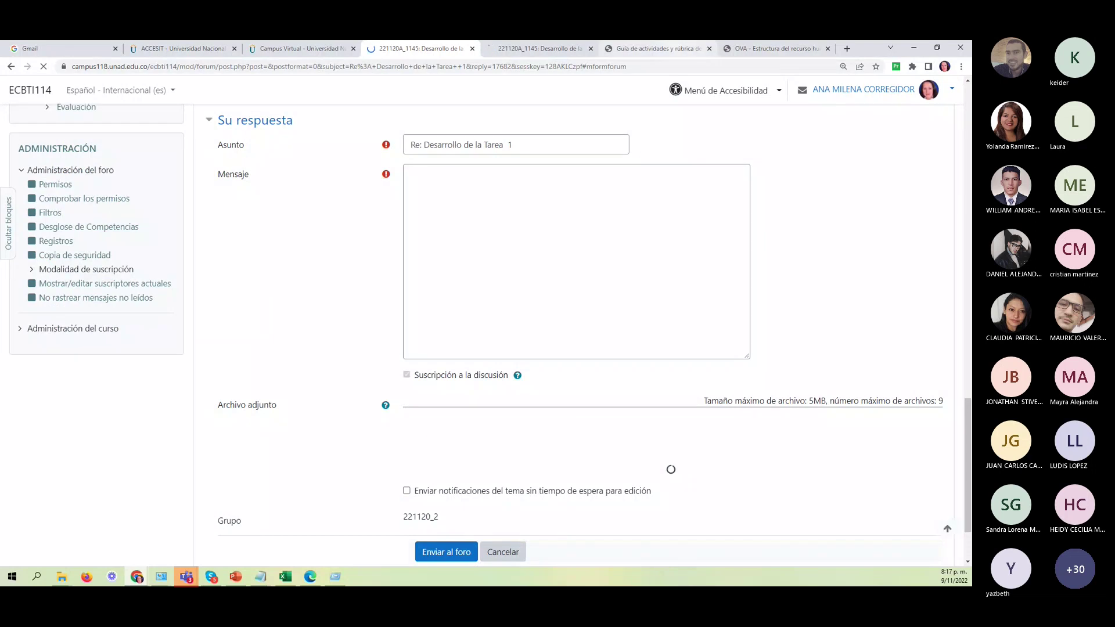
Check the guide and duplicate reply tabs, return to the advanced reply form, and select the whole Asunto text
left_click(699, 47)
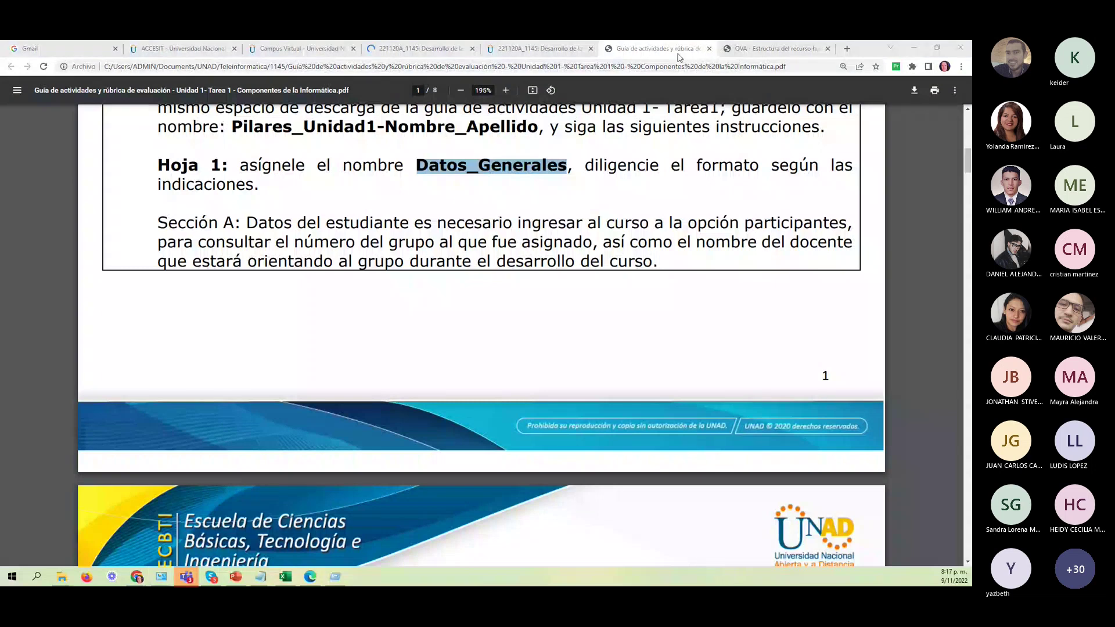
left_click(562, 51)
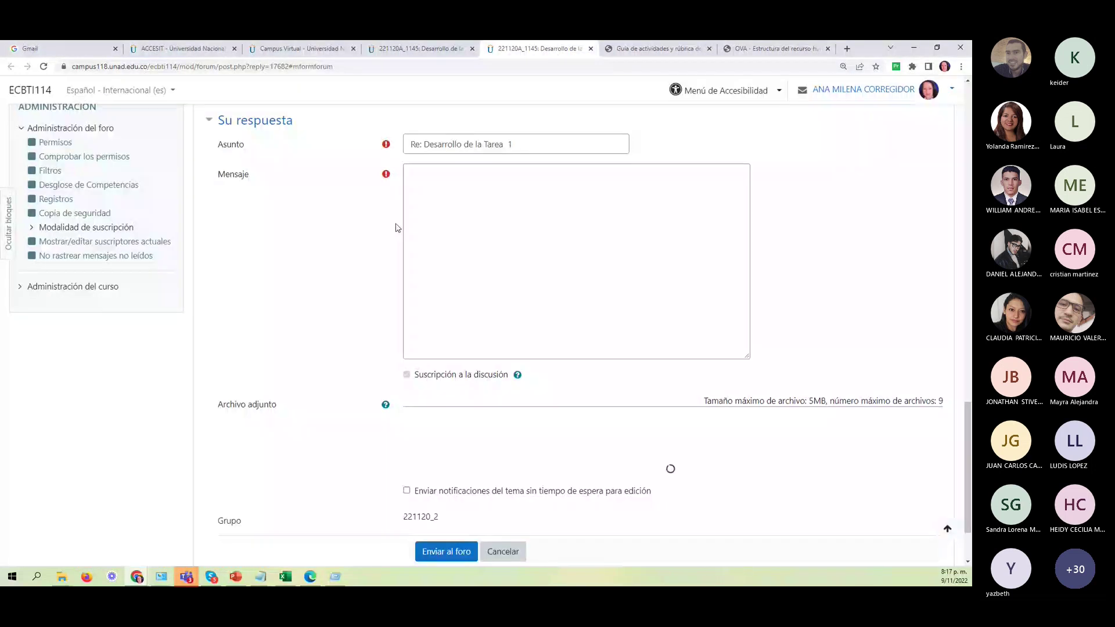
key("ctrl+shift+Tab")
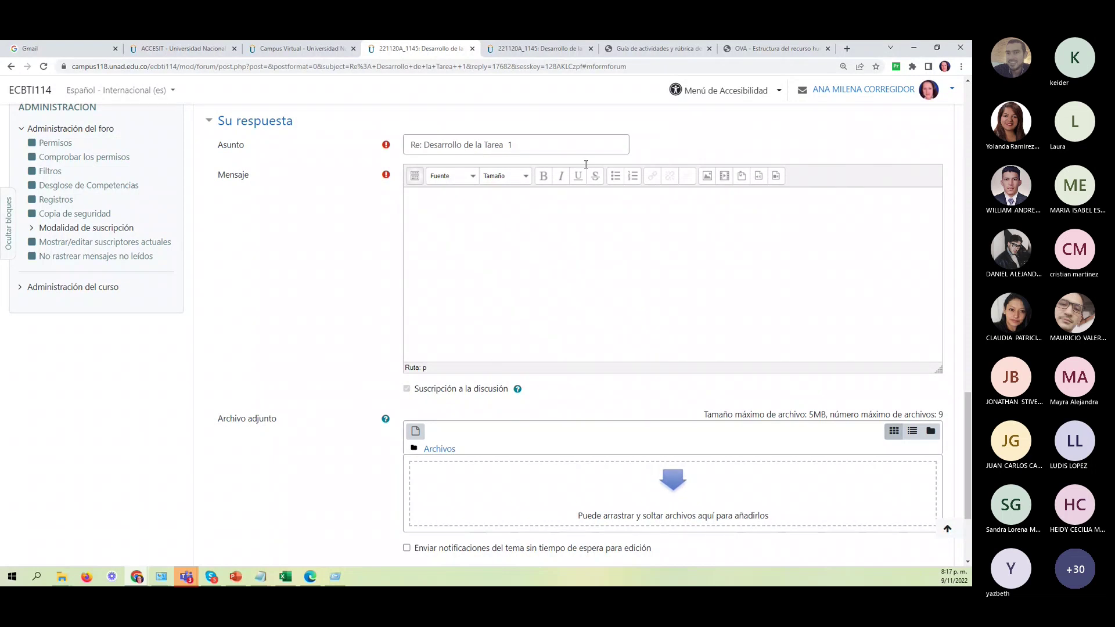
left_click(504, 145)
triple_click(504, 145)
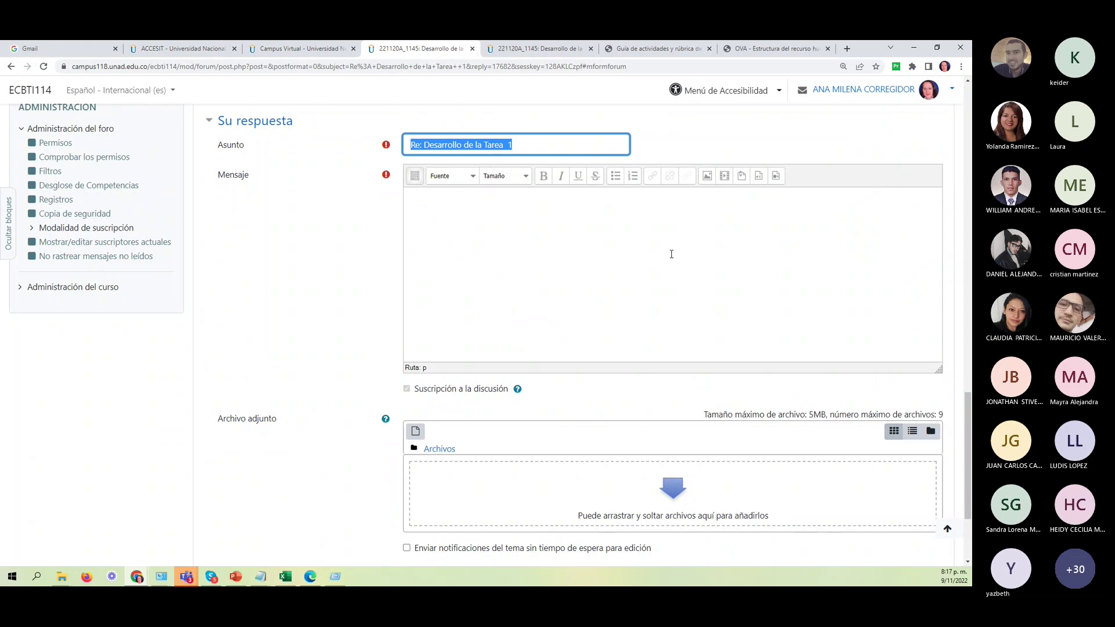
Replace the reply's subject with "Compartiendo la Imagen"
type("cOMP")
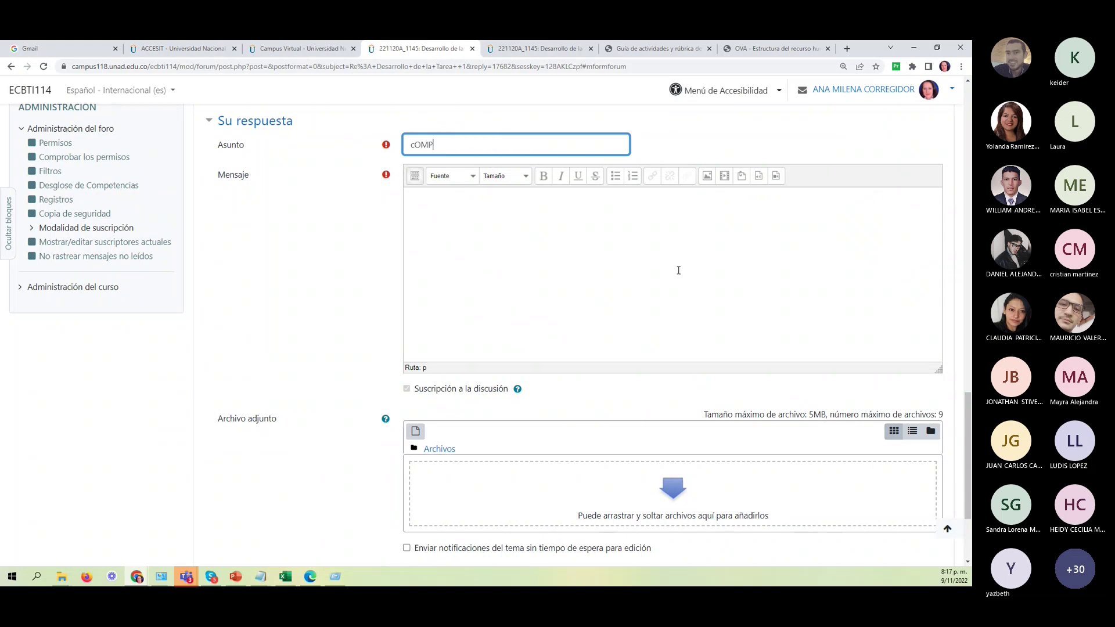
type("ARTIENDO LA iMA")
key("ctrl+a")
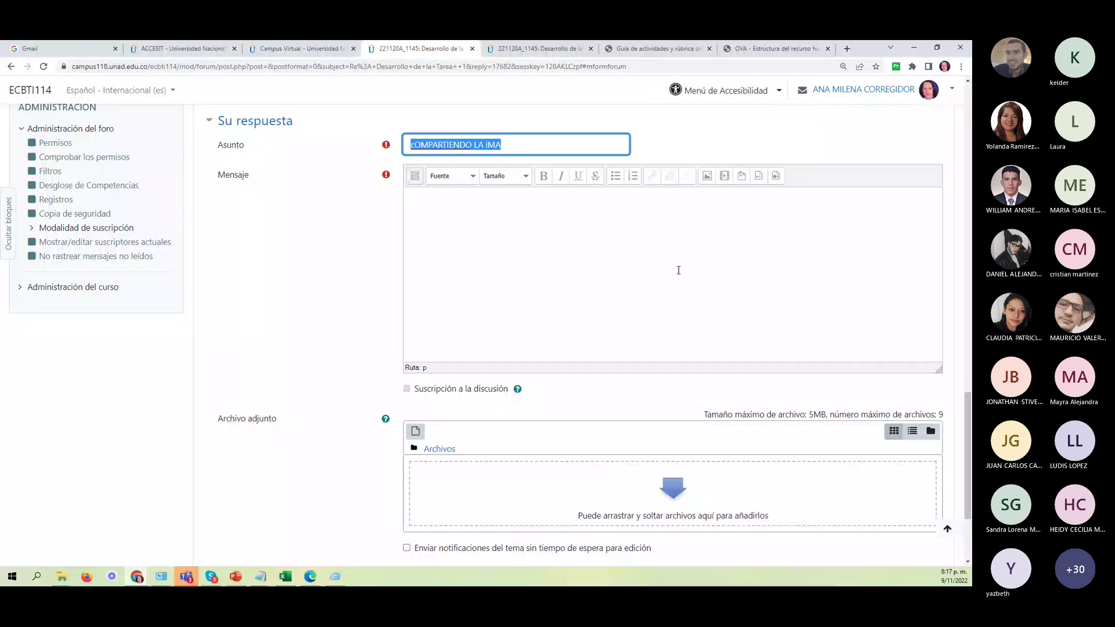
type("Compar")
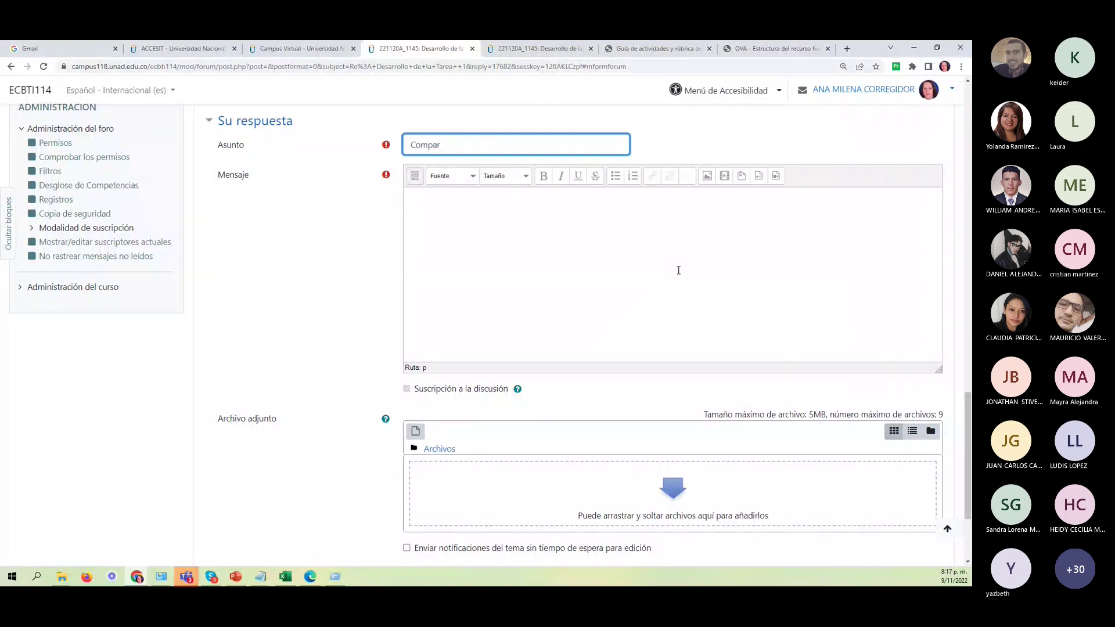
type("tiendo la Imagen")
Write the message greeting "Cordial saludo Docente y compañeros" and, below a blank gap, the closing "Gracias"
left_click(525, 266)
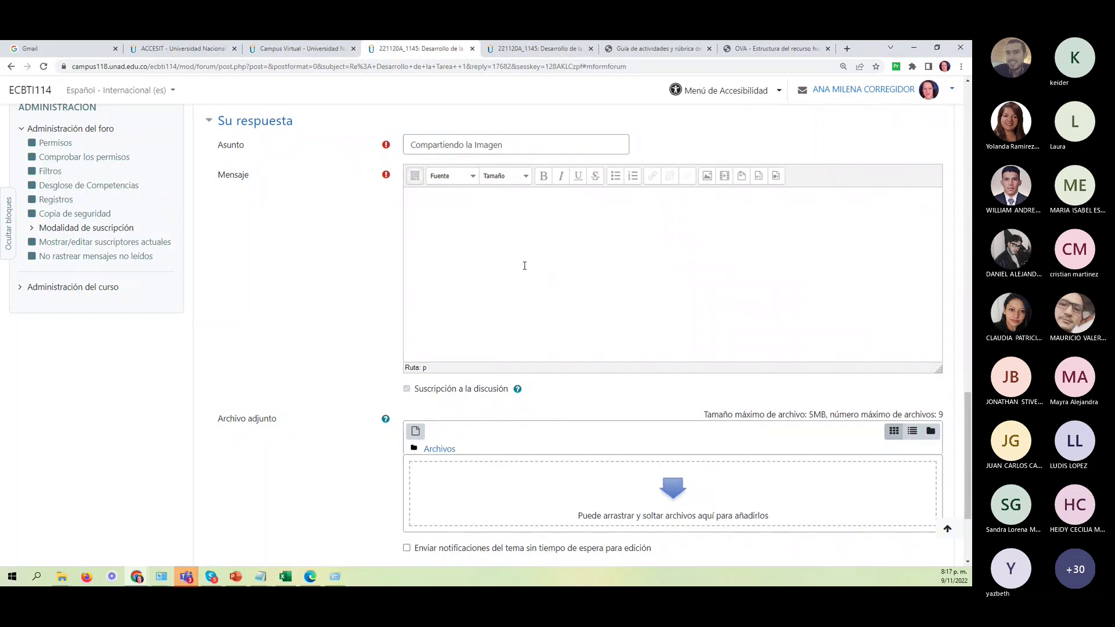
type("Cordial saludo Docvente y co")
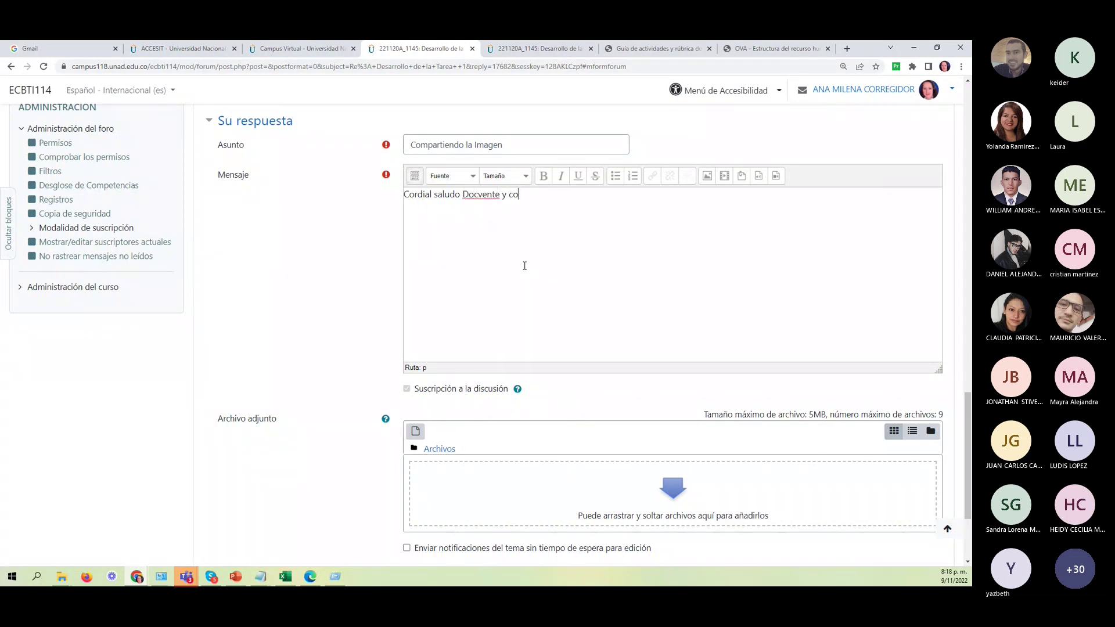
type("mpañeos")
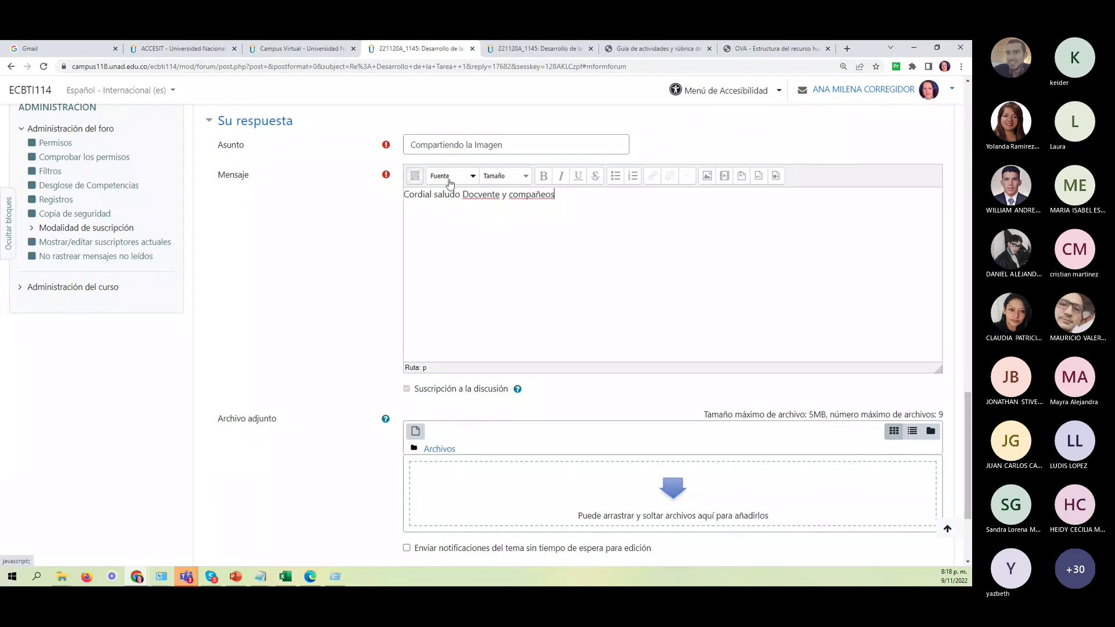
key("BackSpace")
key("BackSpace")
key("BackSpace")
type("eros")
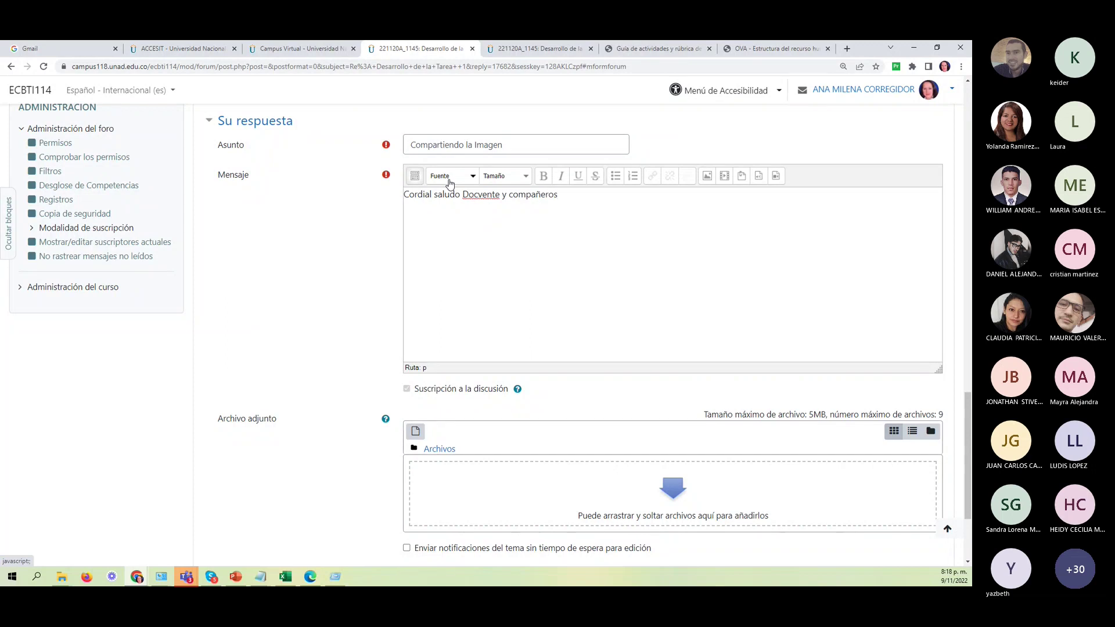
left_click(478, 194)
key("Delete")
type("Gracias")
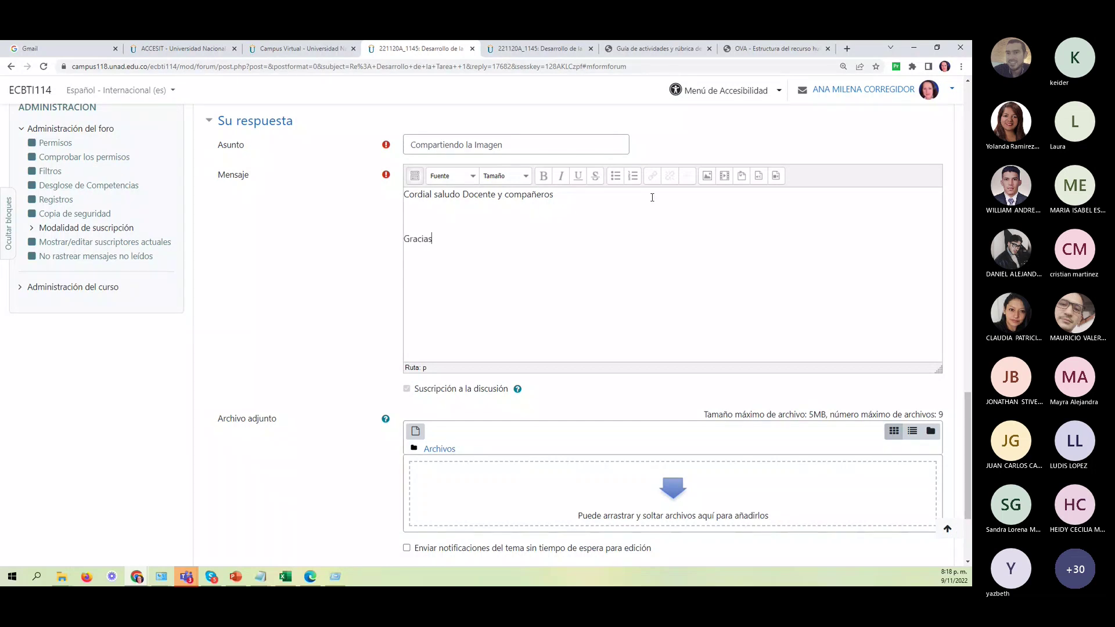
Show the full editor tools and, between the greeting and "Gracias", start inserting an image by browsing for a file to upload
left_click(432, 214)
left_click(415, 177)
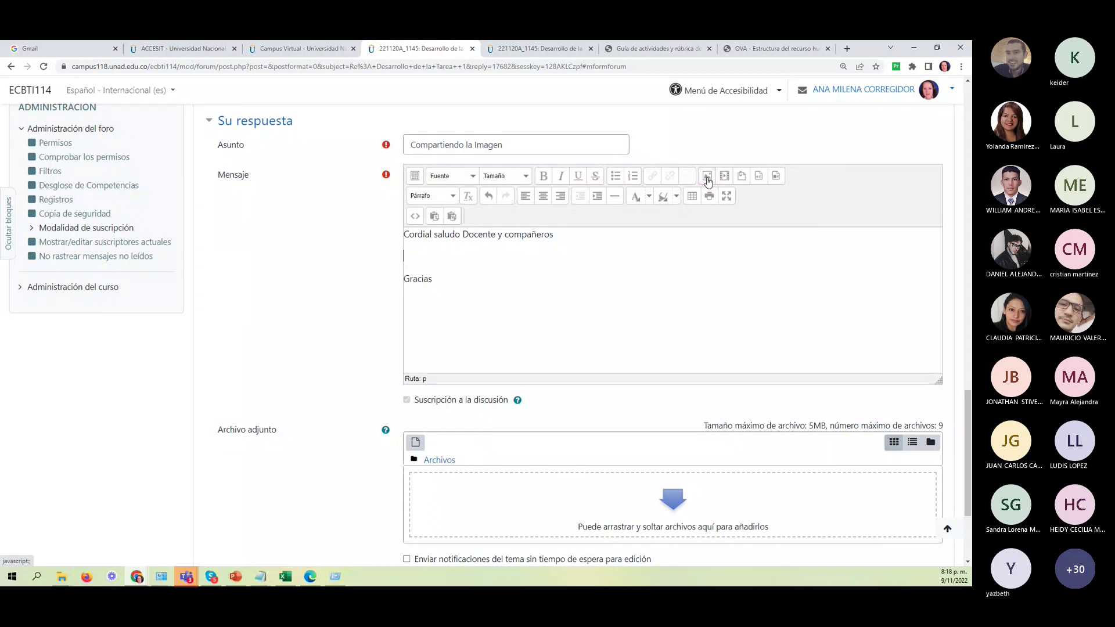
left_click(758, 184)
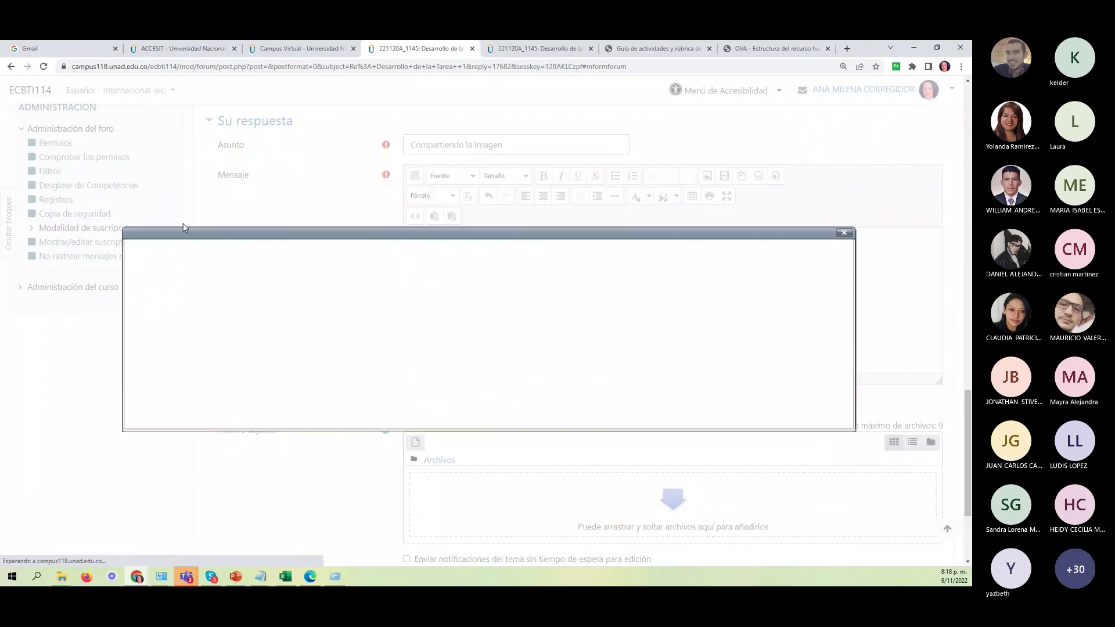
left_click(845, 233)
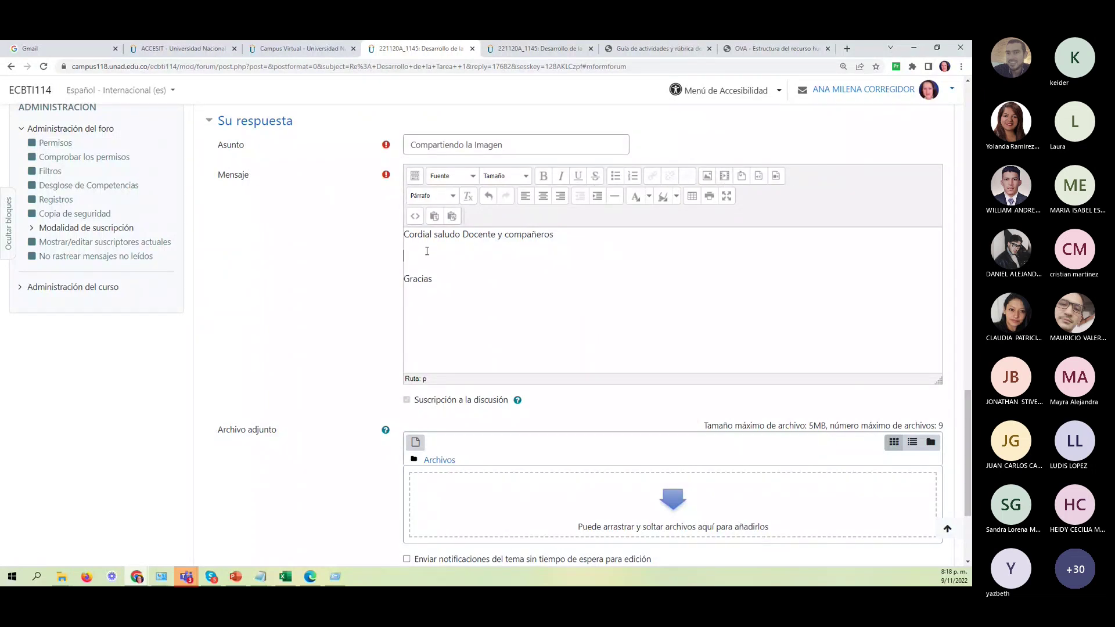
left_click(707, 177)
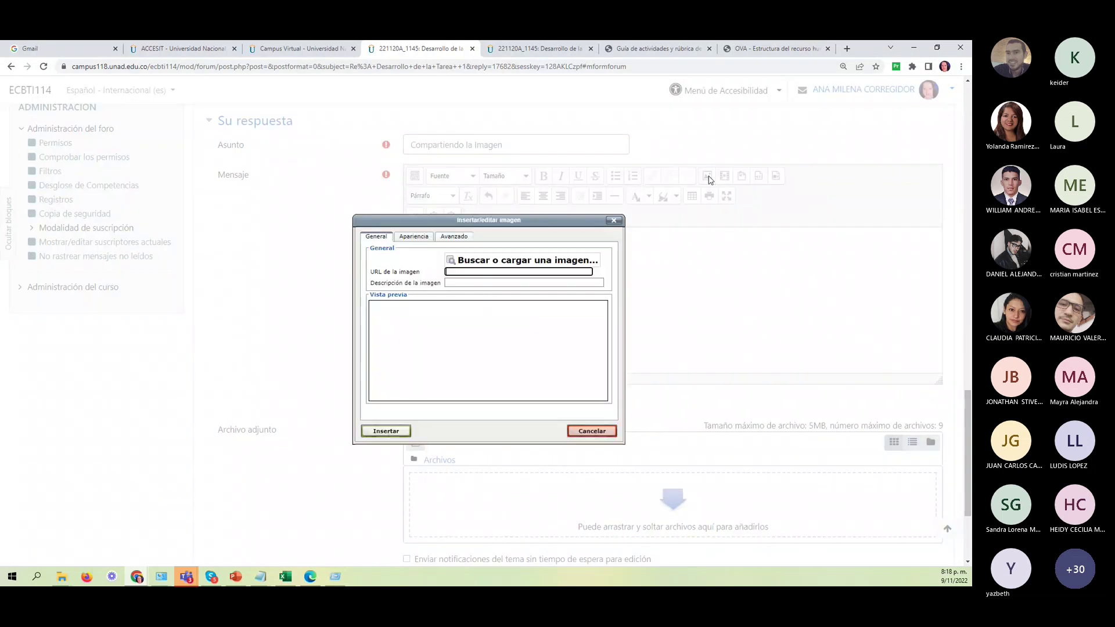
left_click(587, 262)
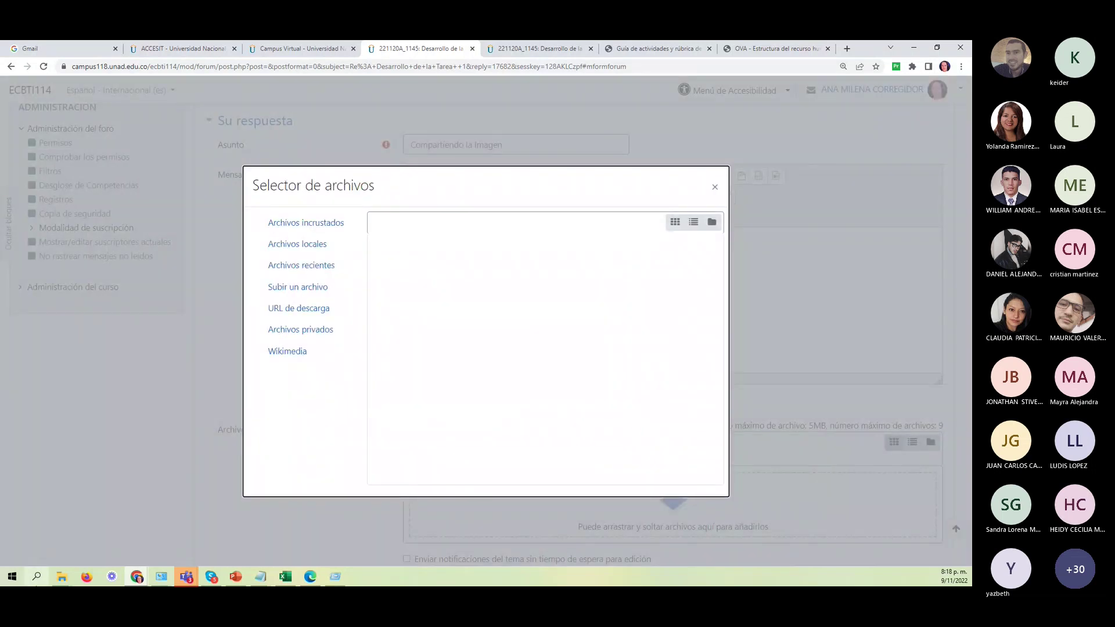
In File Explorer, open the Tarea1 folder inside 1145, copy its path, and return to the browser's file picker
mouse_move(63, 581)
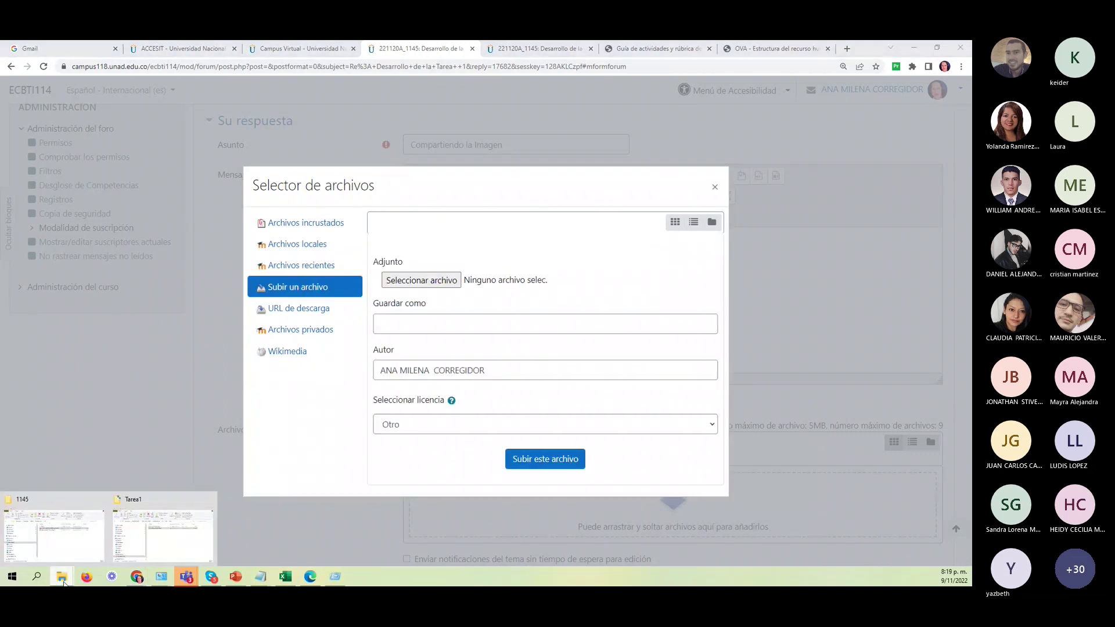
left_click(65, 558)
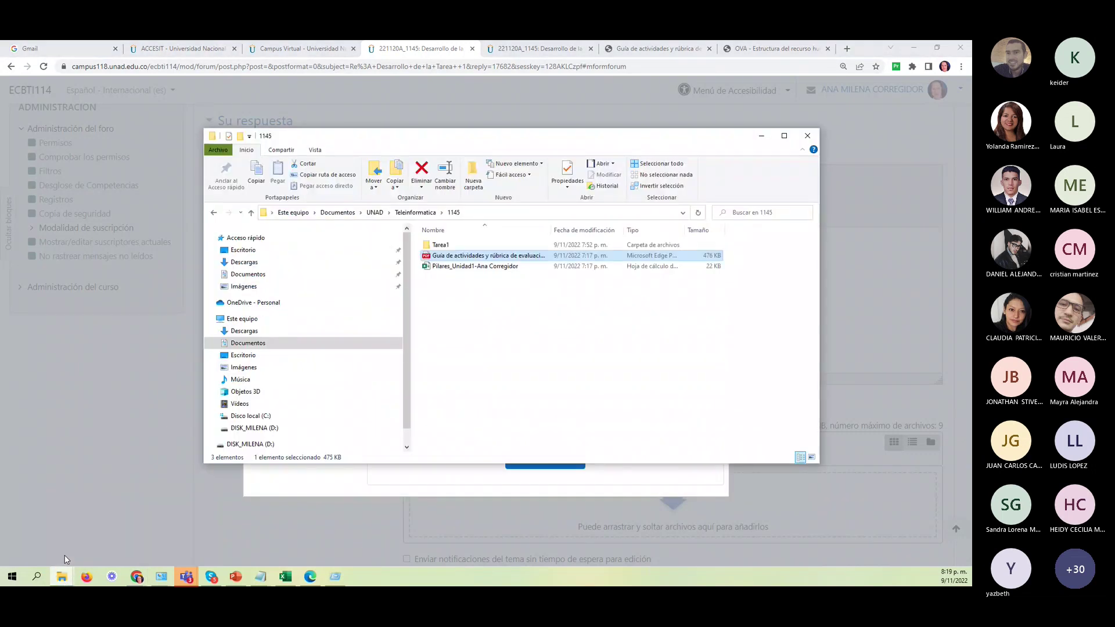
double_click(445, 247)
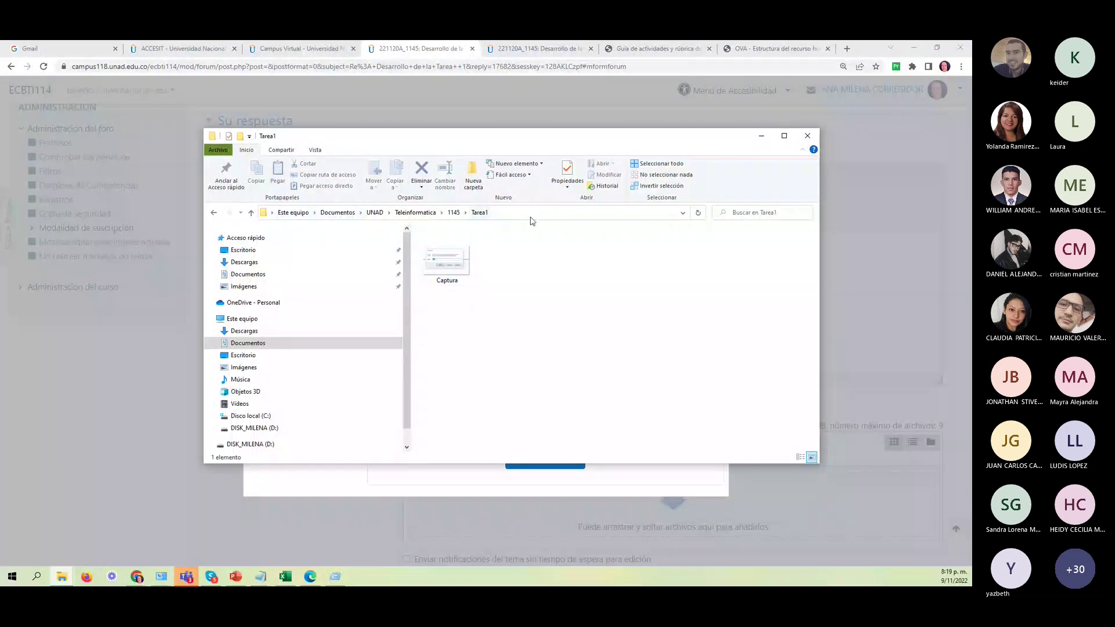
left_click(553, 213)
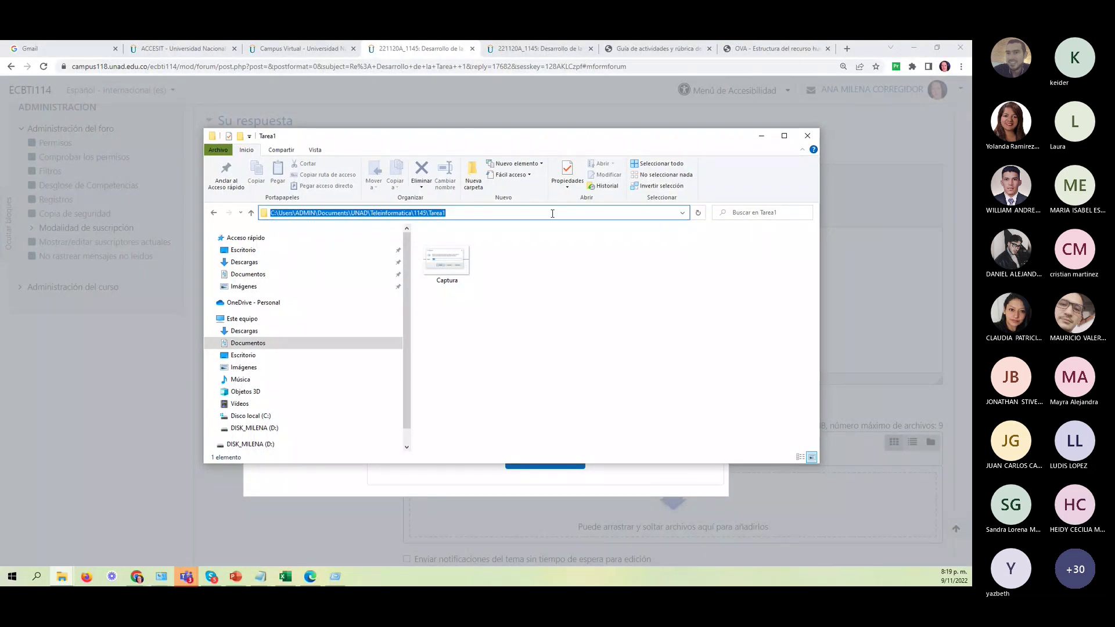
right_click(377, 213)
left_click(407, 245)
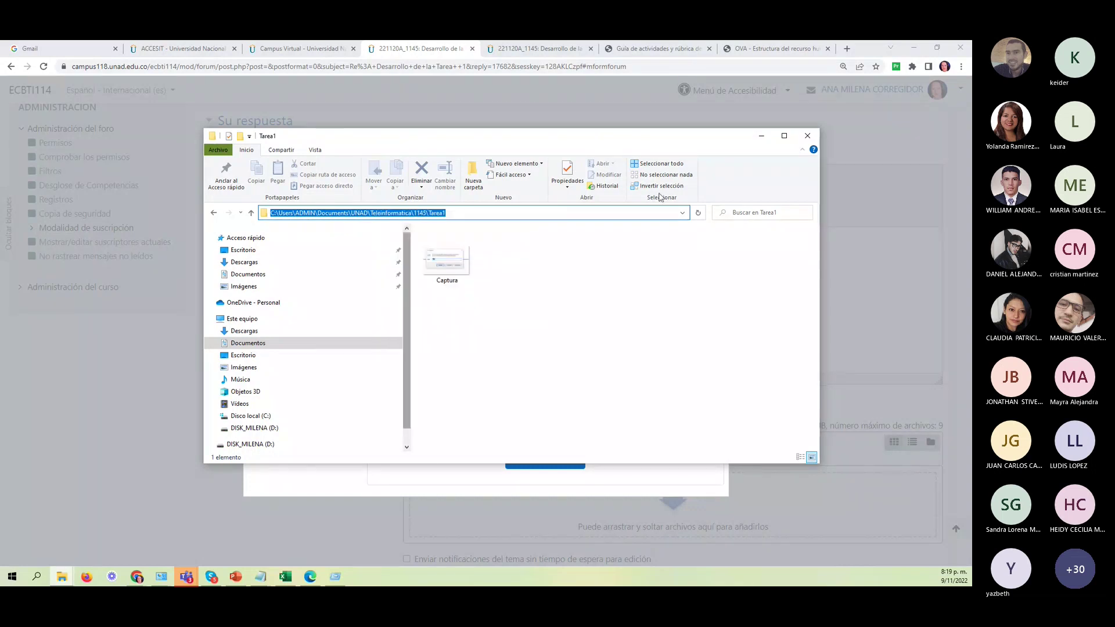
left_click(882, 296)
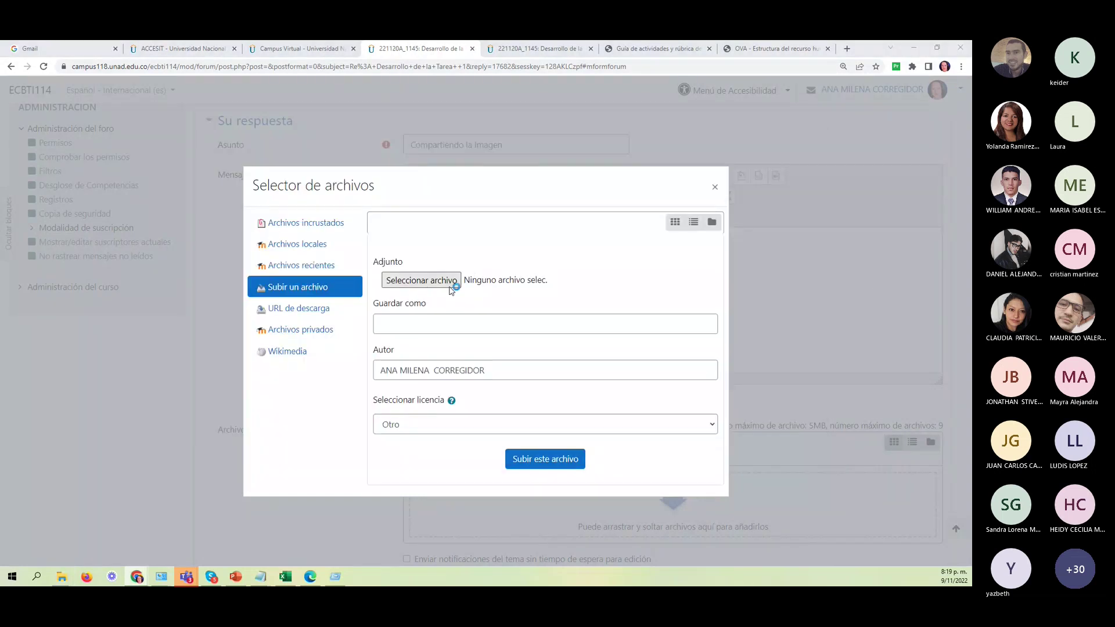
Choose the Captura image from the copied Tarea1 folder path and upload it
left_click(450, 287)
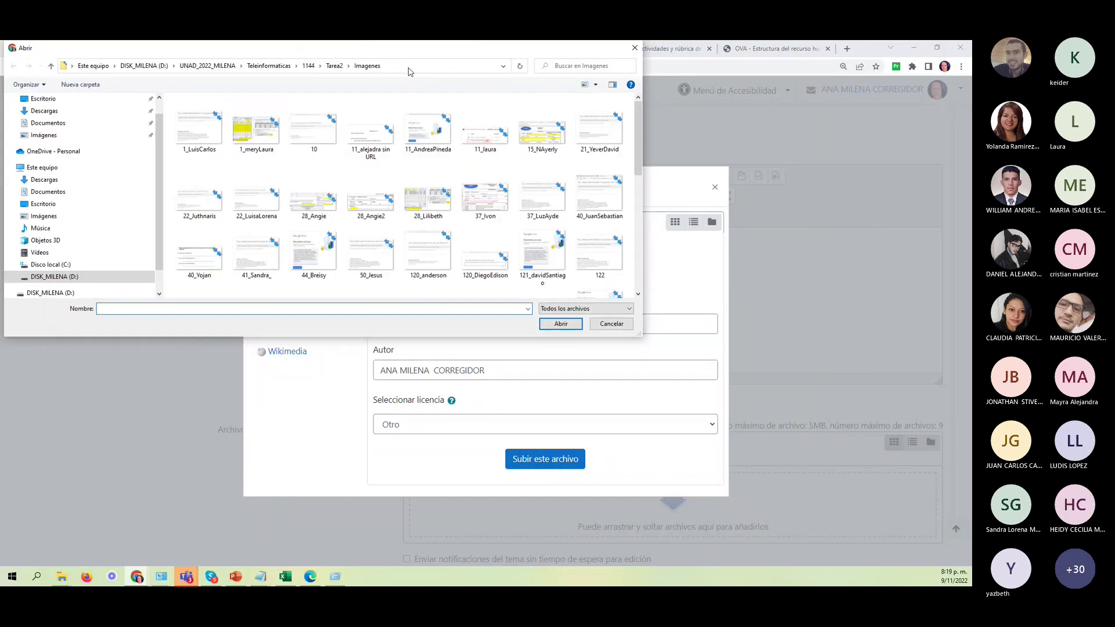
left_click(409, 67)
key("Return")
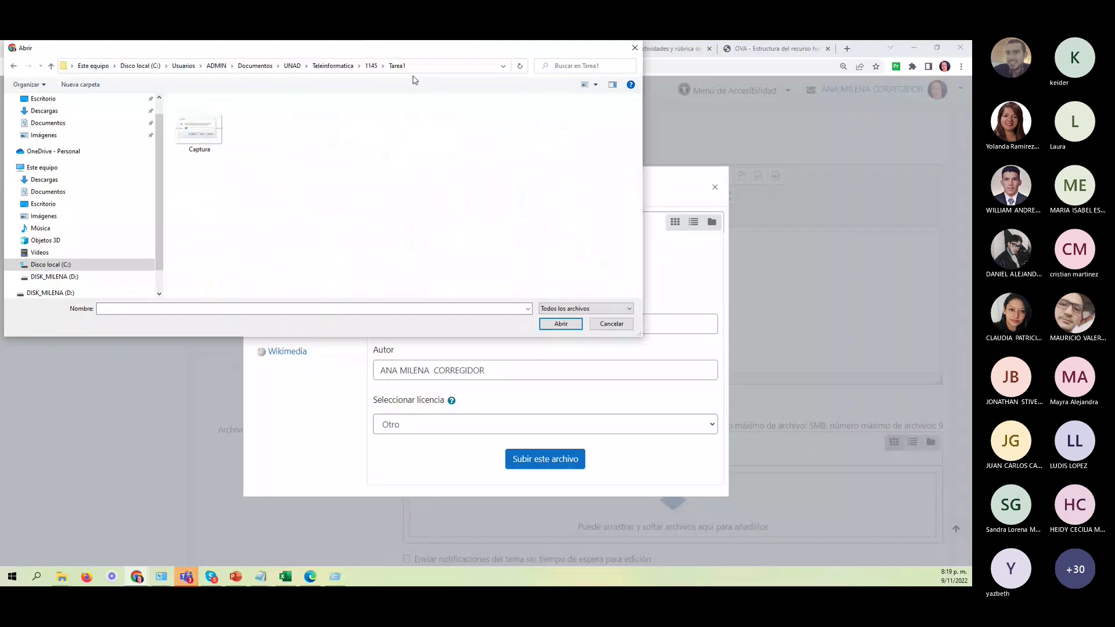
left_click(223, 139)
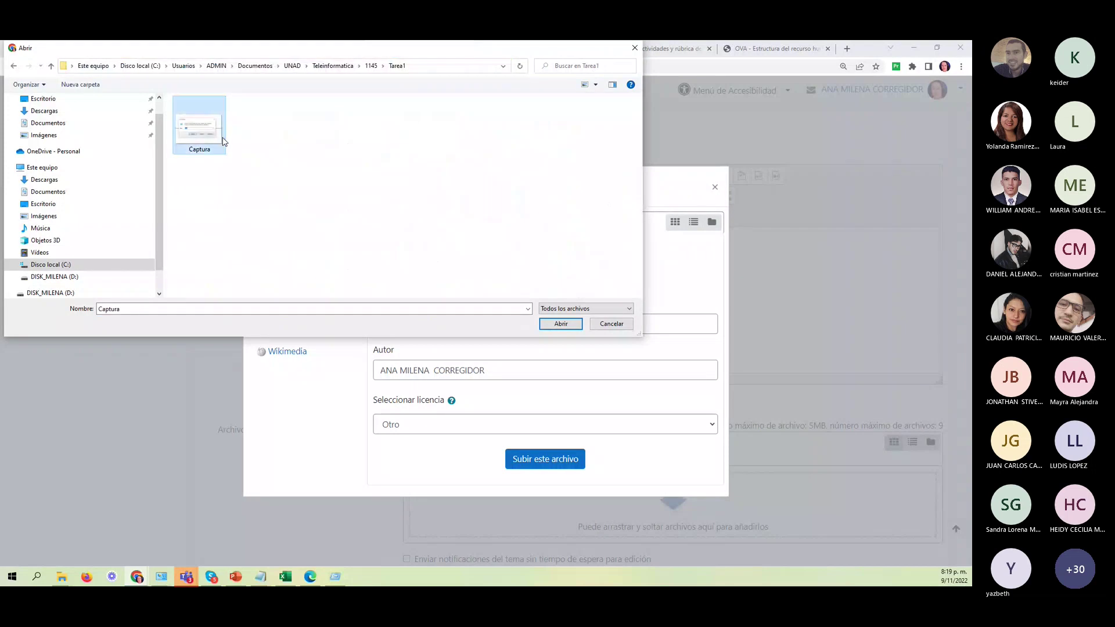
left_click(559, 327)
left_click(549, 463)
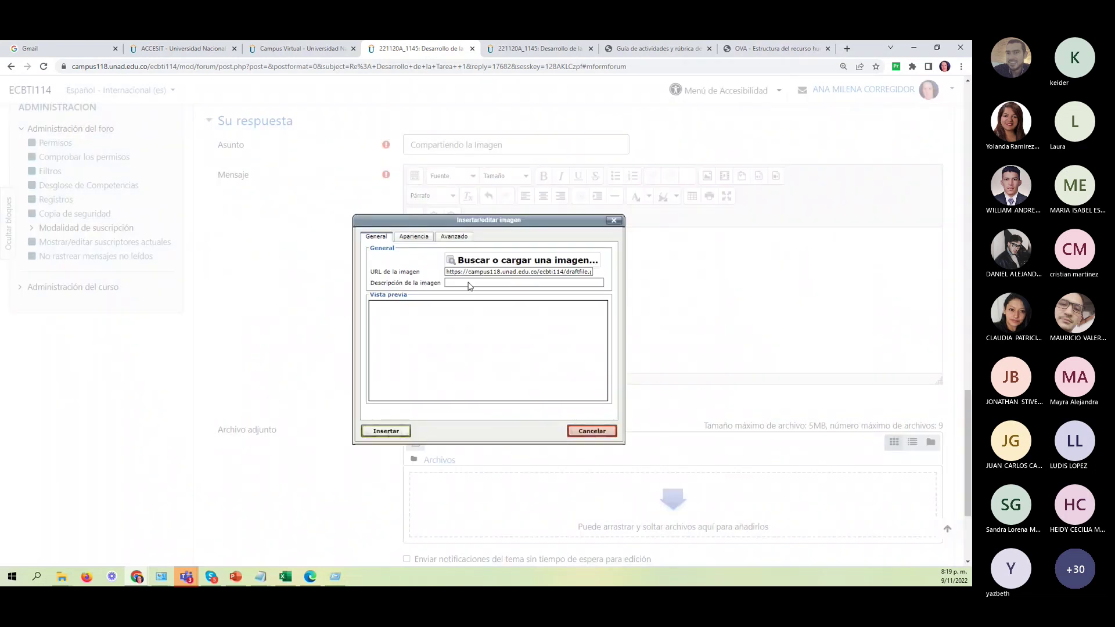
Describe the image as "Img", set its width to 300 px with proportions locked, and insert it into the message
left_click(468, 283)
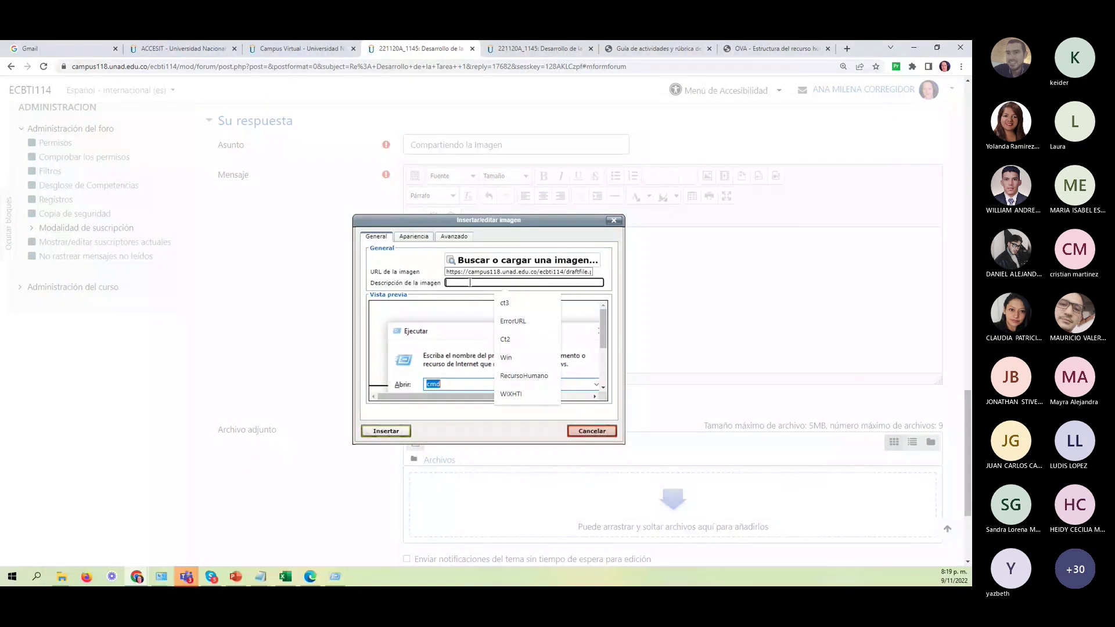
type("Img")
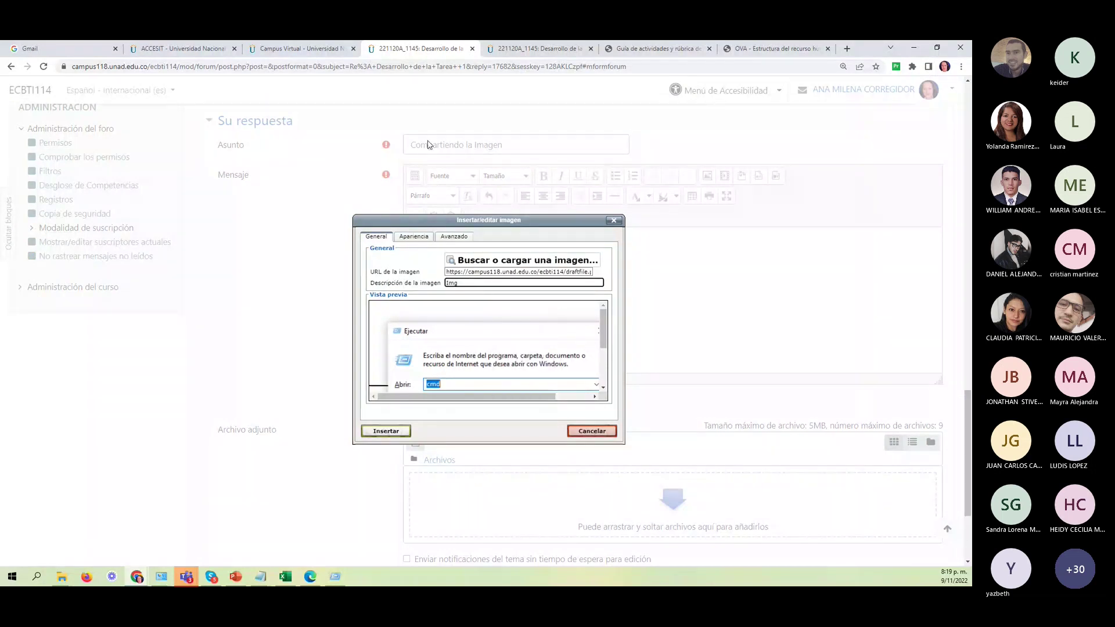
left_click(408, 238)
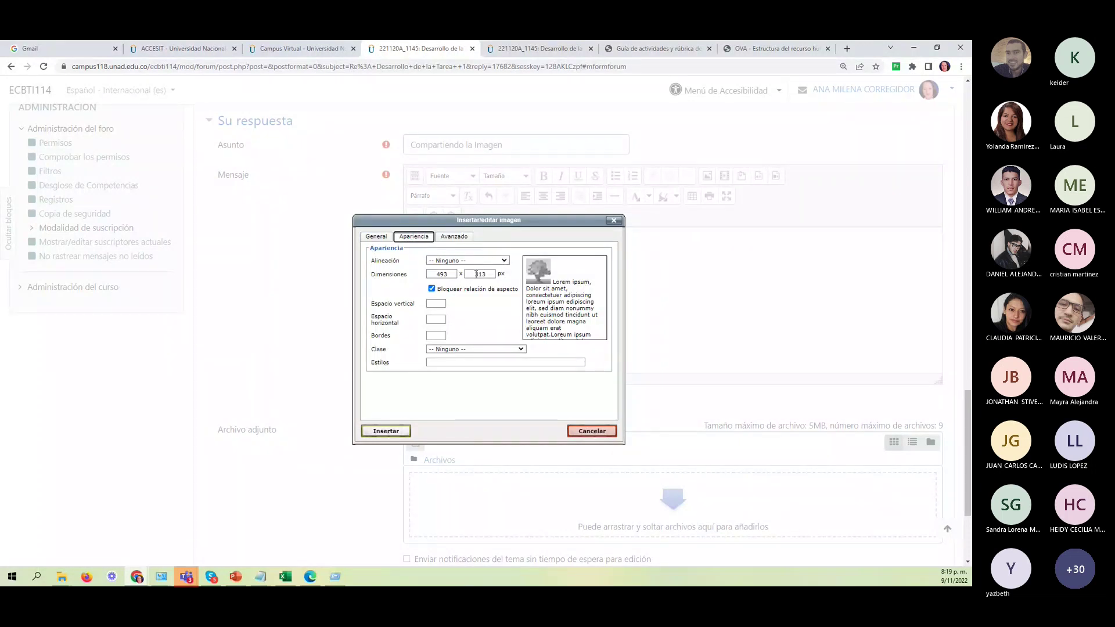
double_click(445, 274)
type("300")
key("Tab")
left_click(387, 431)
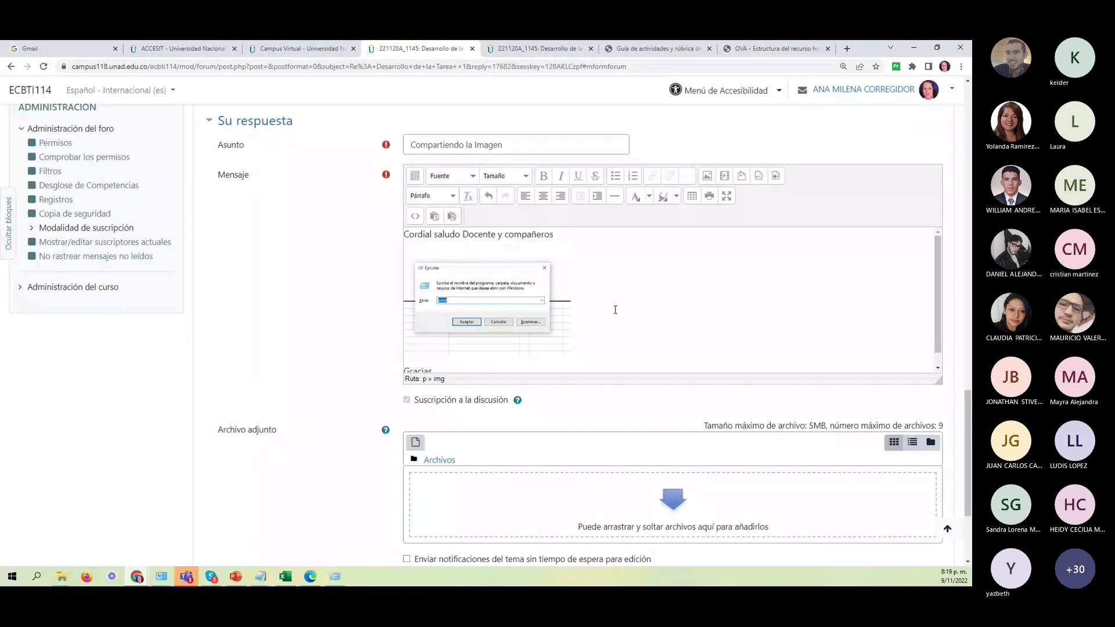
Reopen the inserted image's appearance settings and update its width to 400 px with proportions locked
left_click(413, 291)
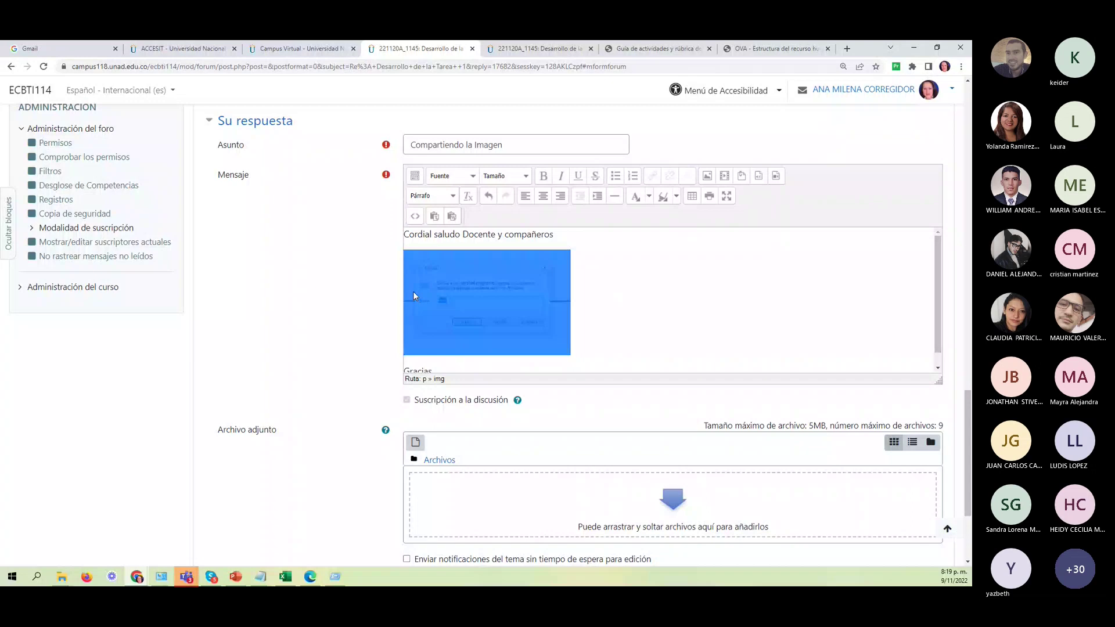
left_click(708, 177)
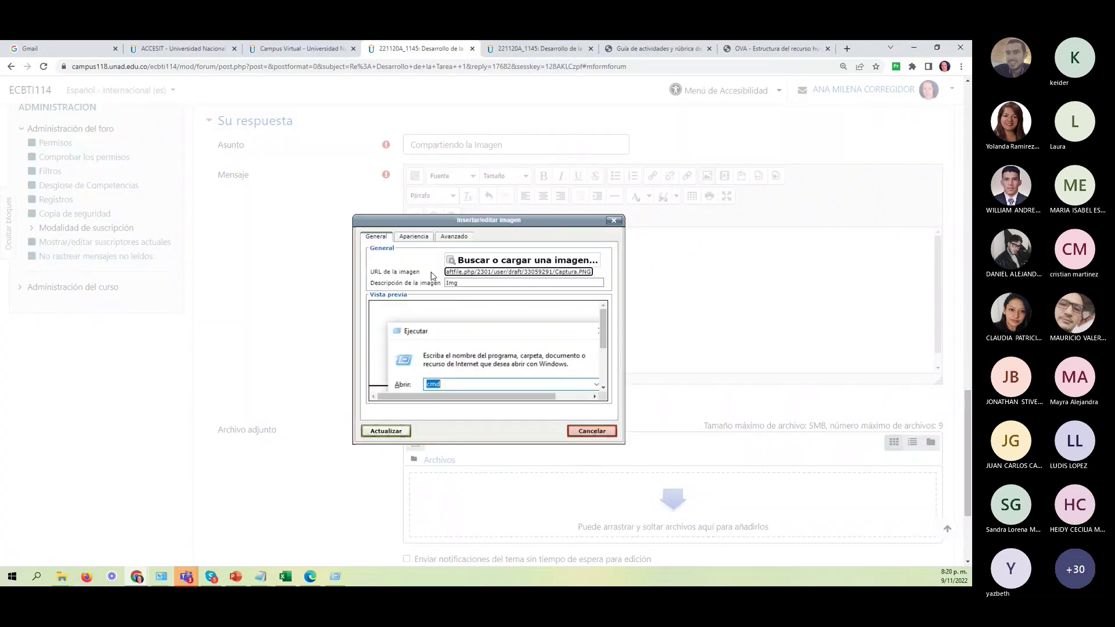
left_click(423, 237)
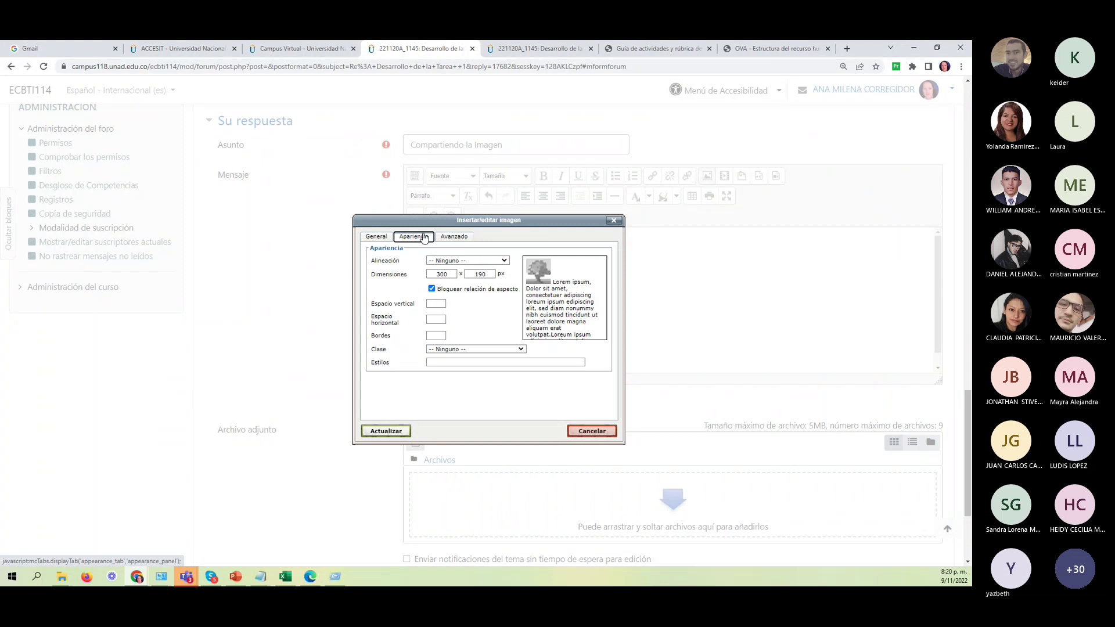
left_click(378, 238)
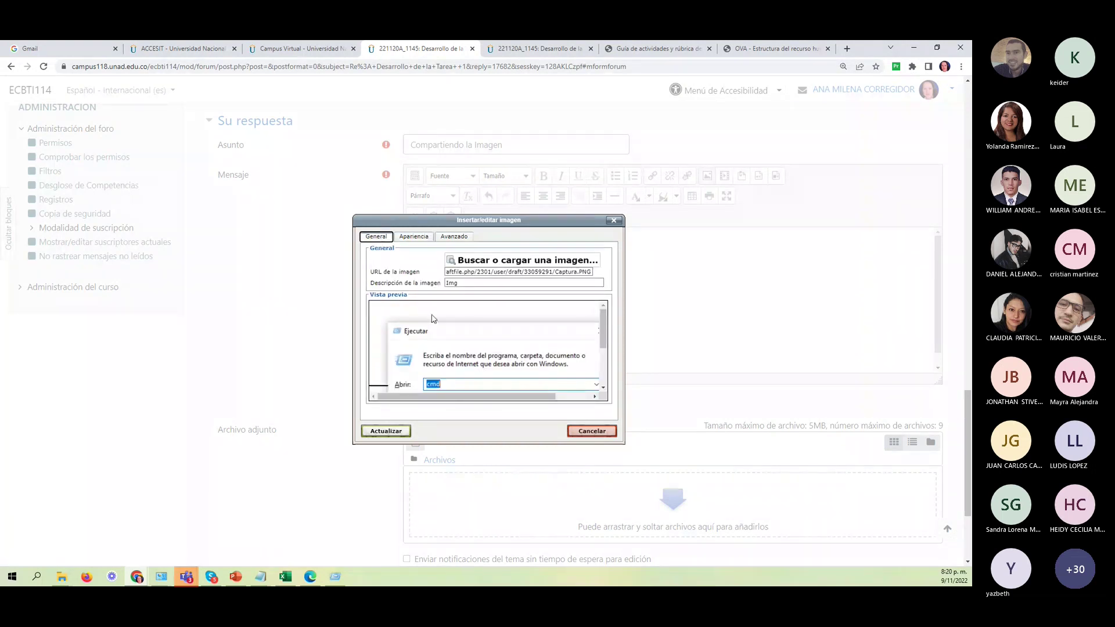
left_click(412, 237)
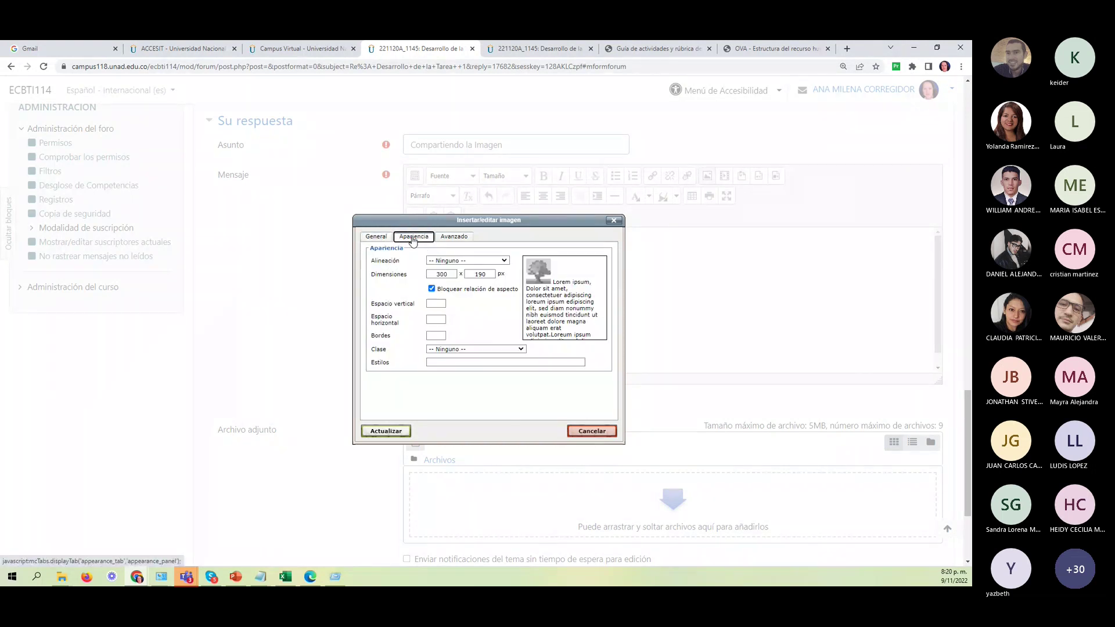
type("400")
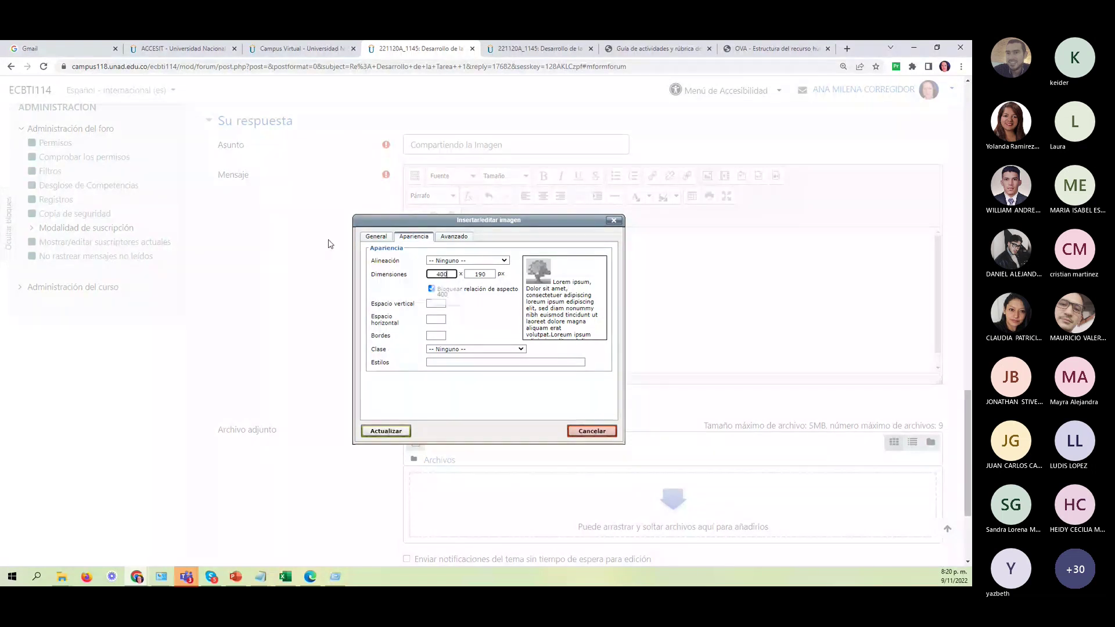
key("Tab")
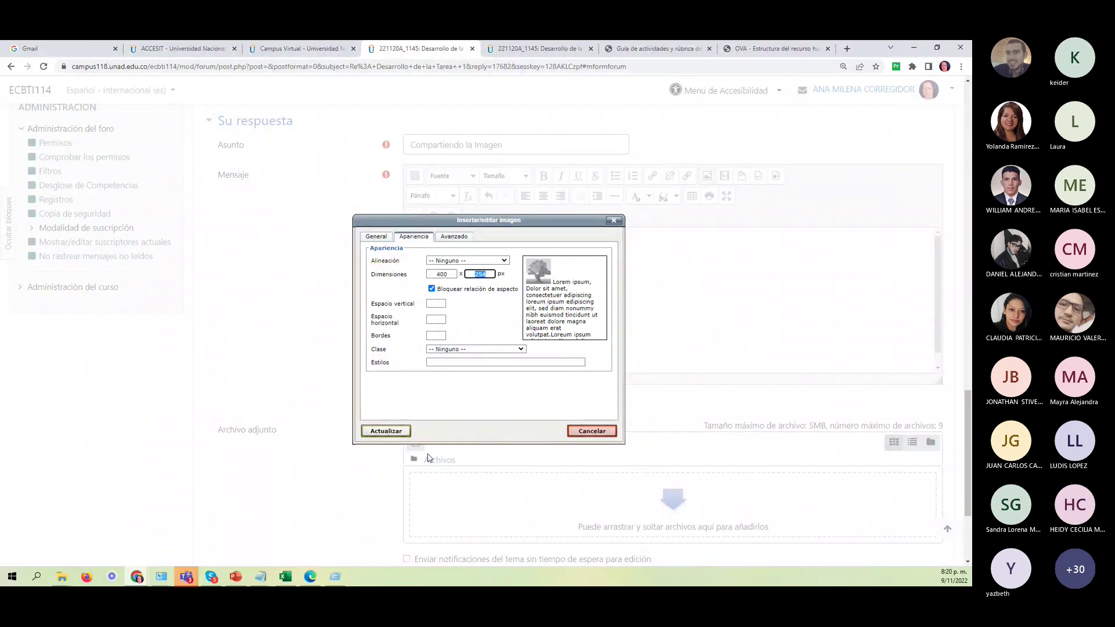
left_click(400, 432)
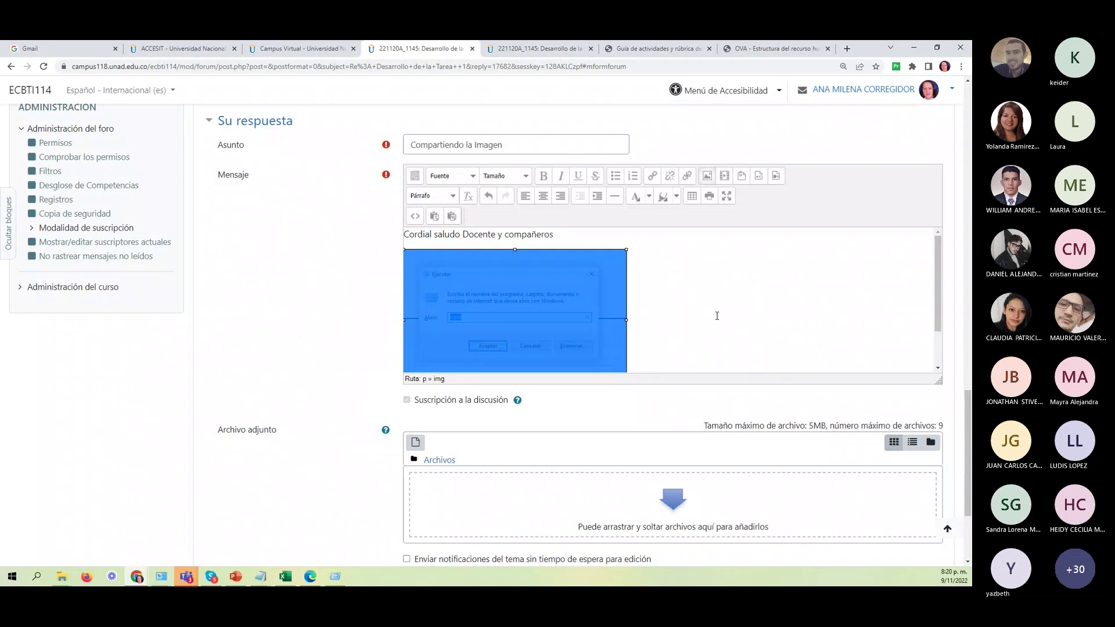
Review the reply with its embedded image down to the closing text, and cancel it without sending it to the forum
left_click(722, 322)
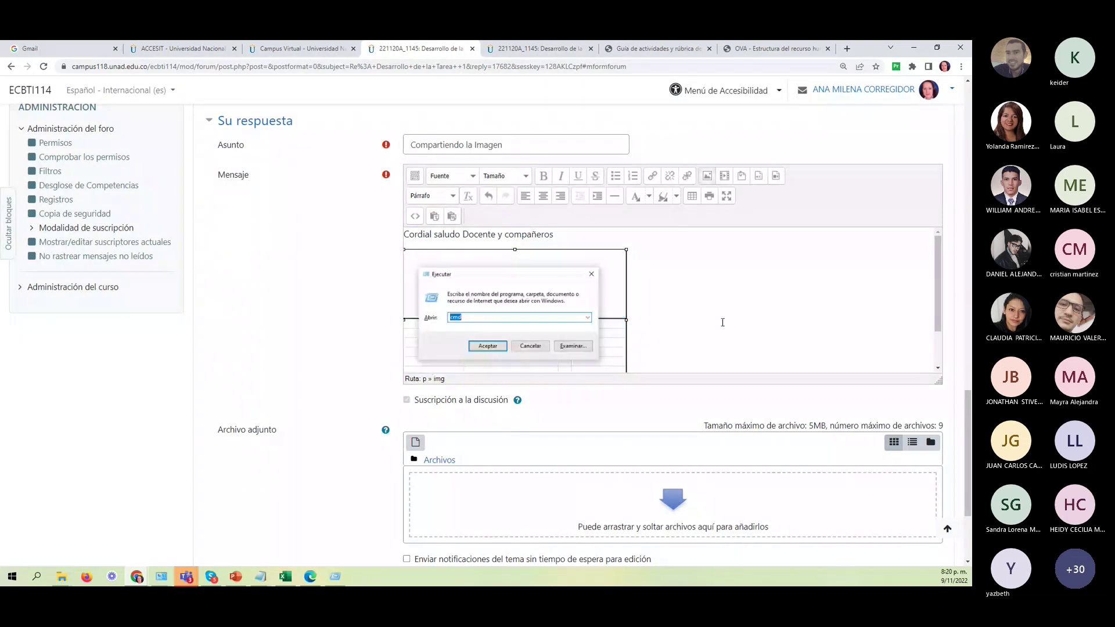
scroll(723, 319, "down", 1)
scroll(722, 317, "down", 1)
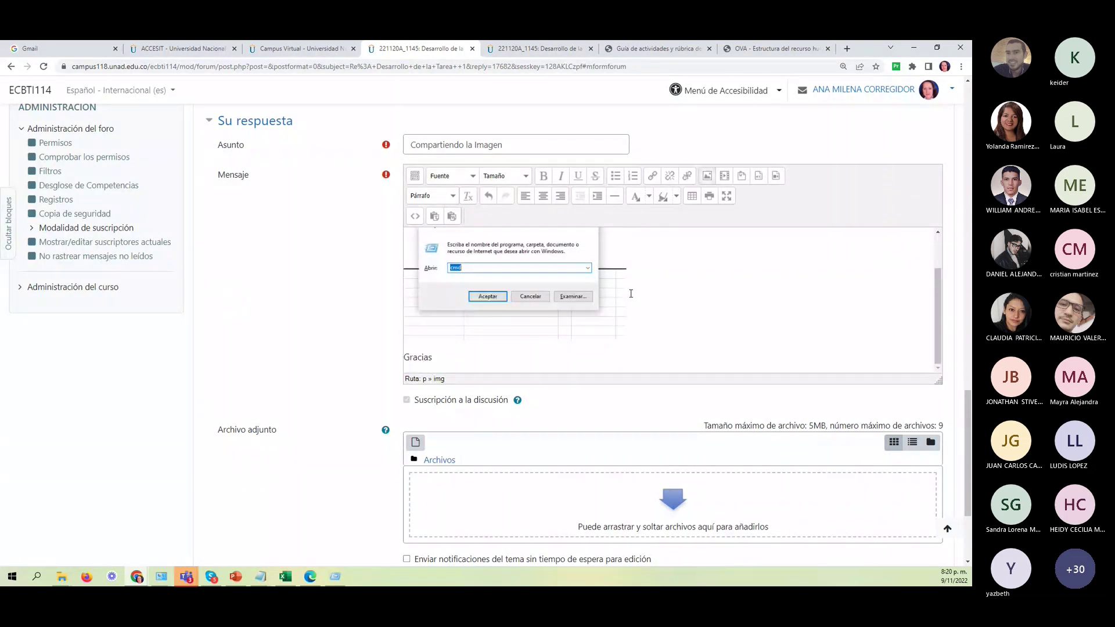
scroll(681, 321, "down", 3)
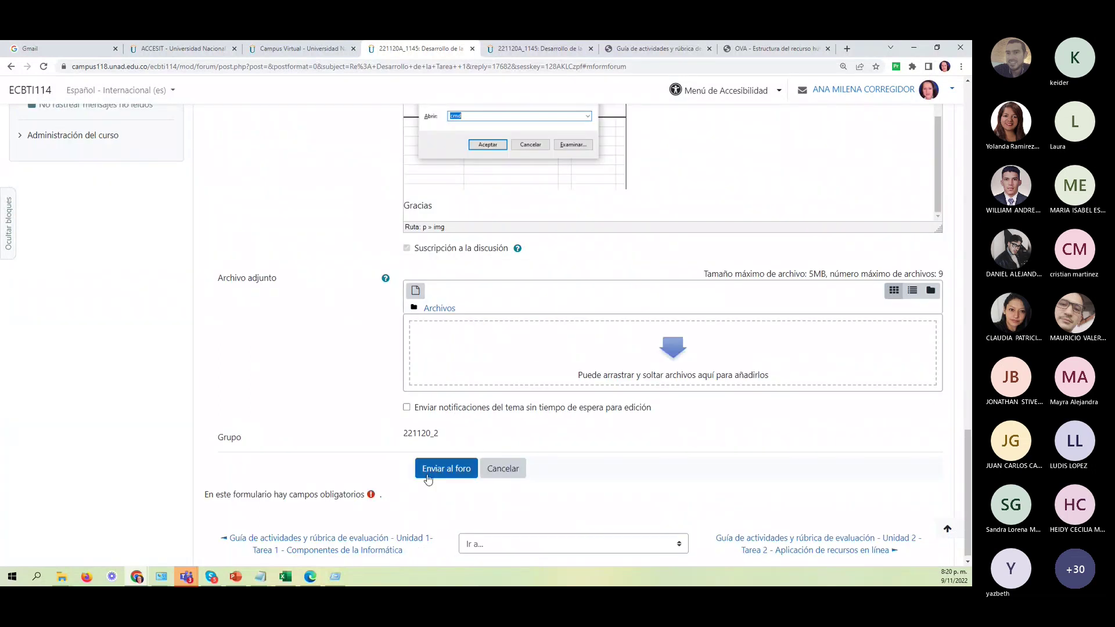
left_click(515, 475)
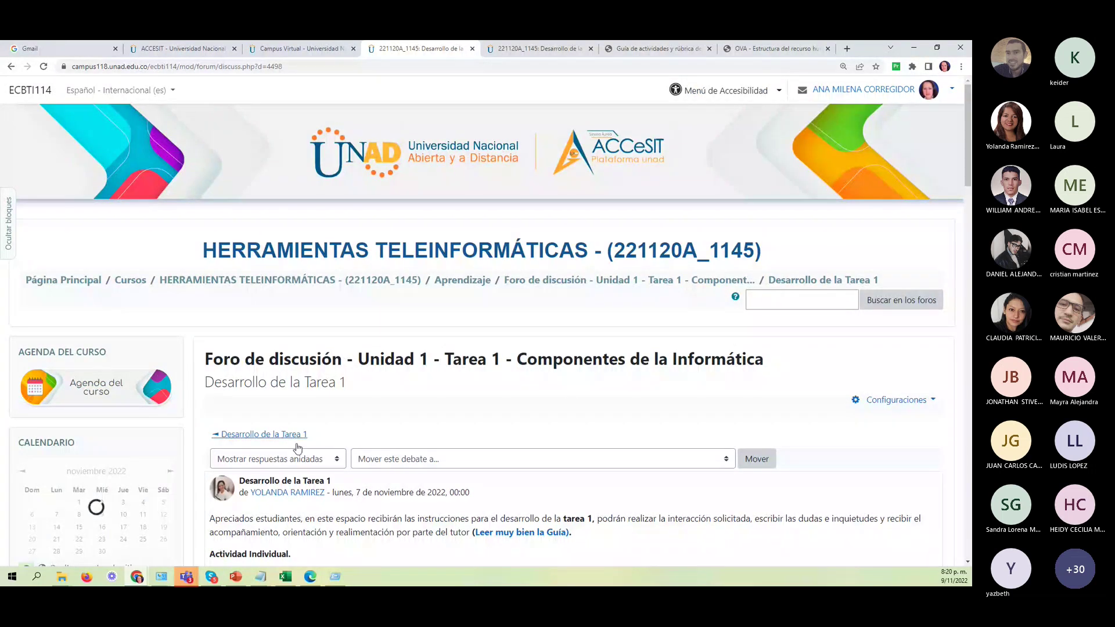
Look through the Tarea 1 discussion post, and switch to PowerPoint to show the Registro de asistencia slide of 221120_OrientacionTarea1
scroll(302, 454, "down", 2)
scroll(302, 454, "down", 5)
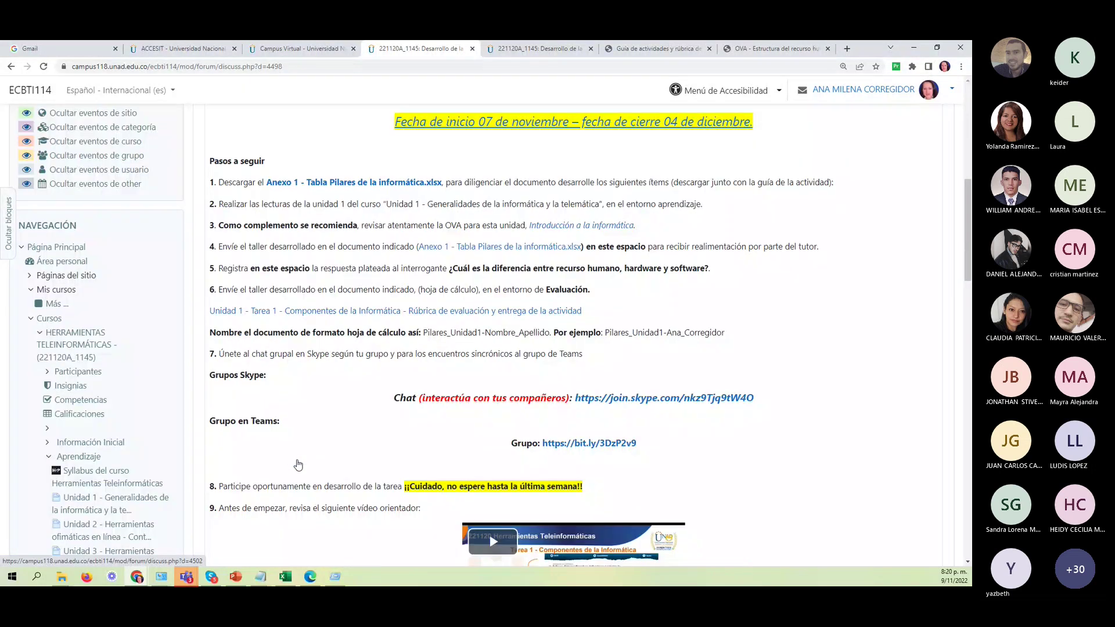
scroll(299, 465, "down", 8)
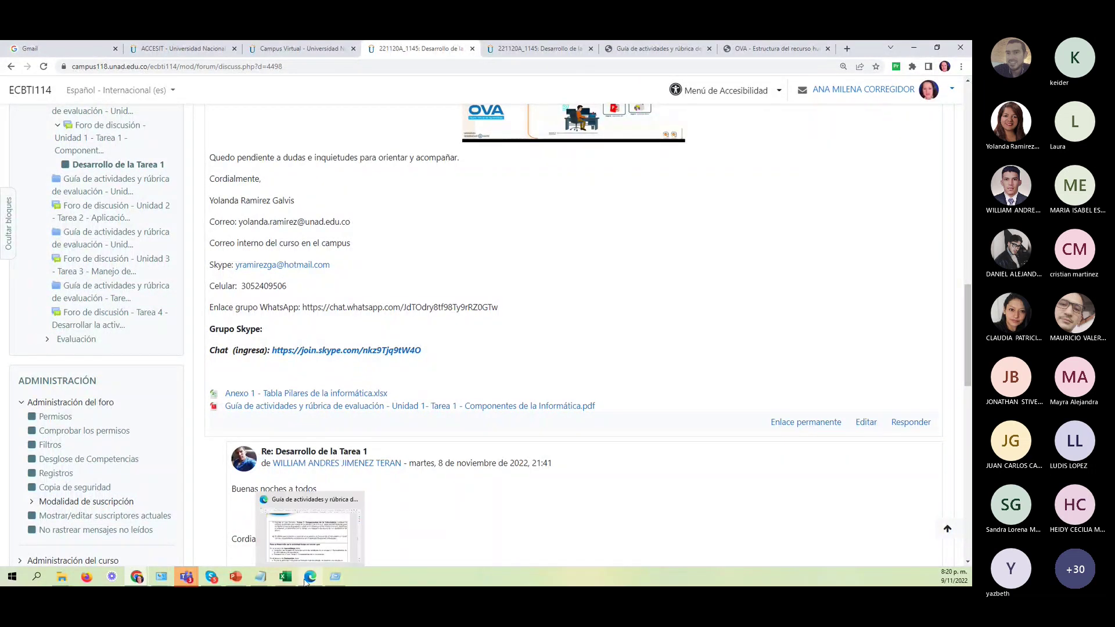
mouse_move(256, 580)
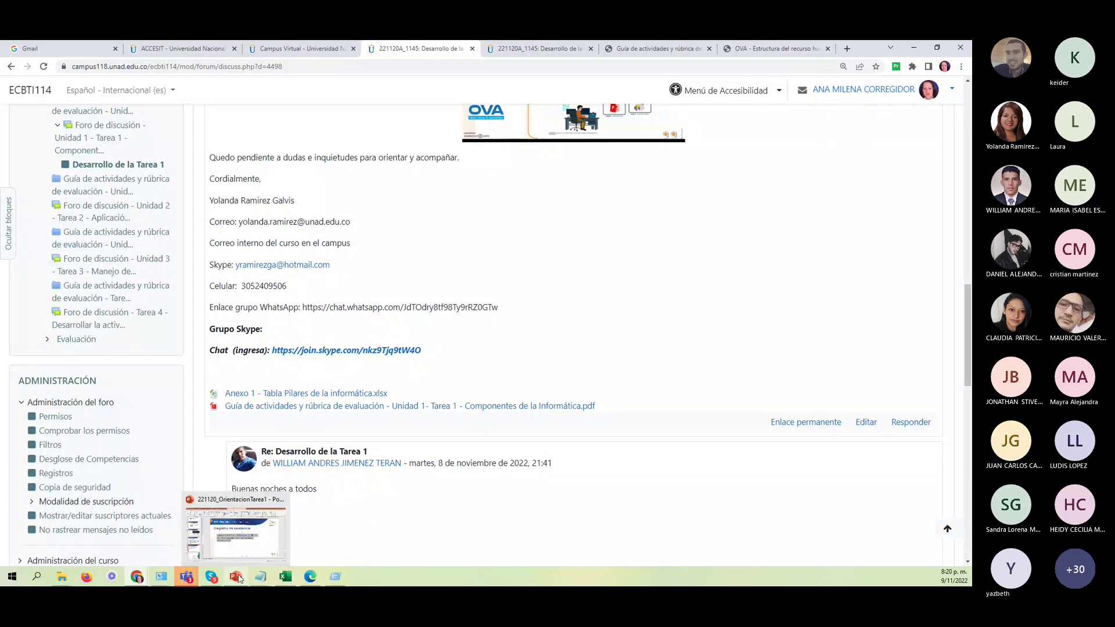
left_click(239, 549)
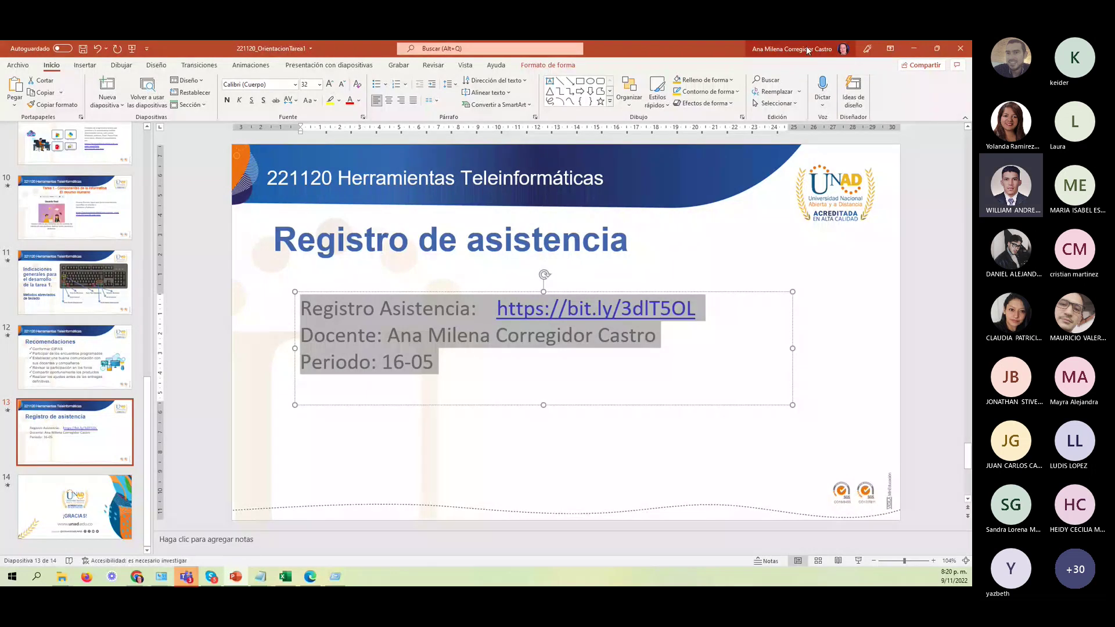
Leave the presentation and the forum page to bring up the Tarea1 folder in File Explorer
key("alt+Tab")
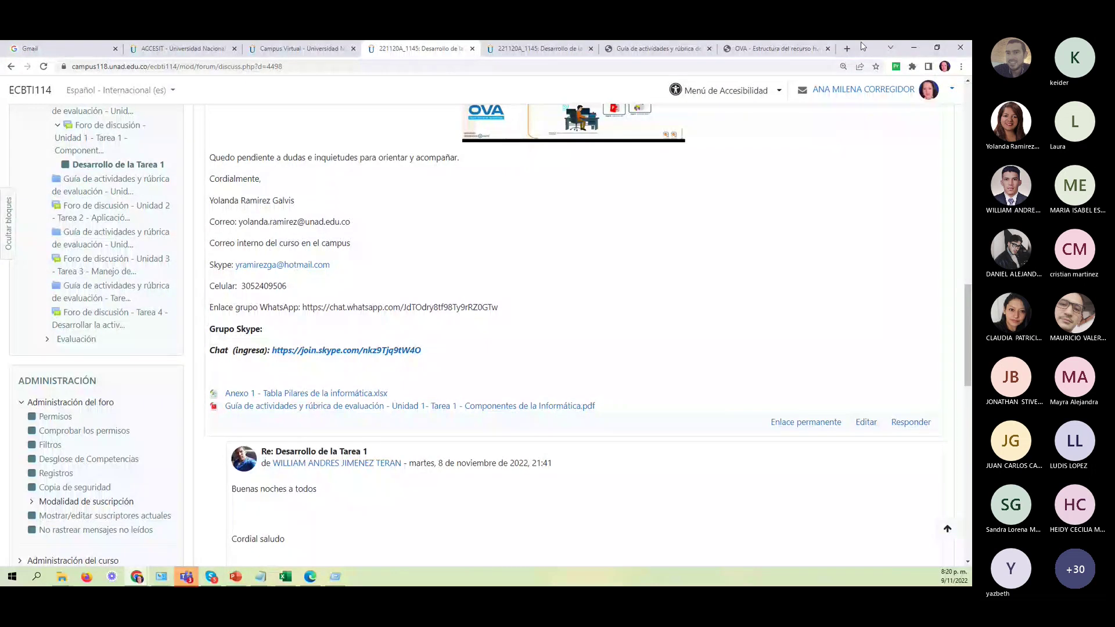
key("alt+Tab")
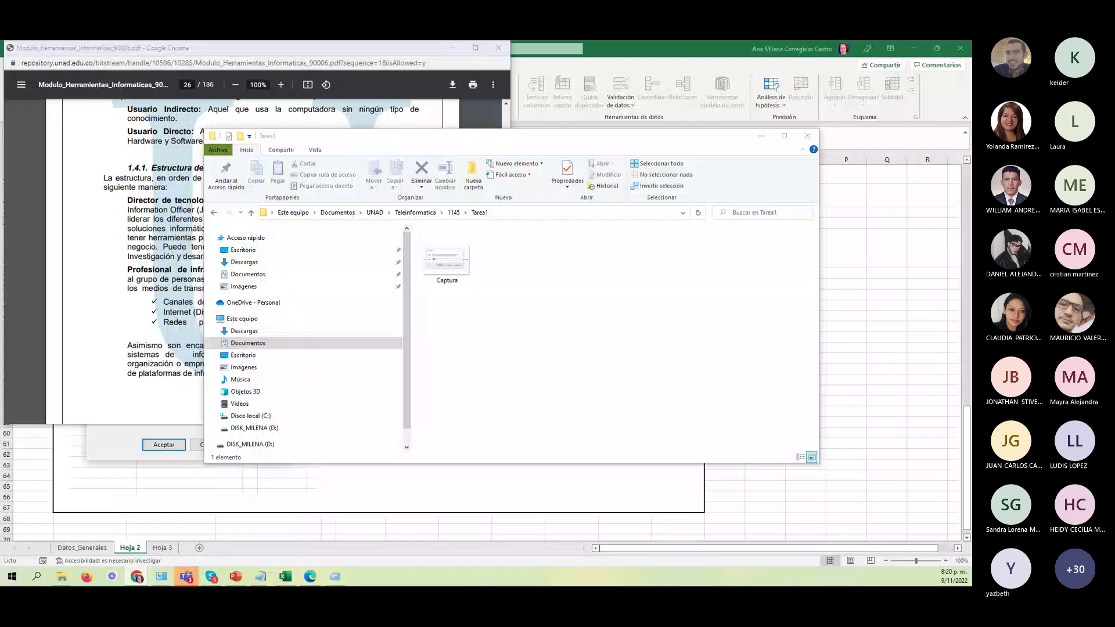